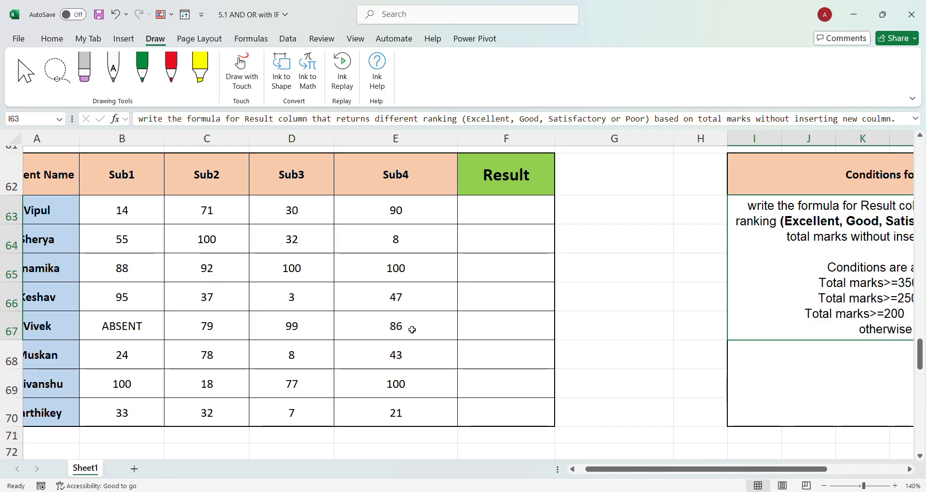
Annotate the task in red ink with an arrow and brace for the Result column, an underline beneath the ranking names, and a brace beside the conditions.
{"action": "left_click_drag", "start_coordinate": [662, 476], "coordinate": [745, 478]}
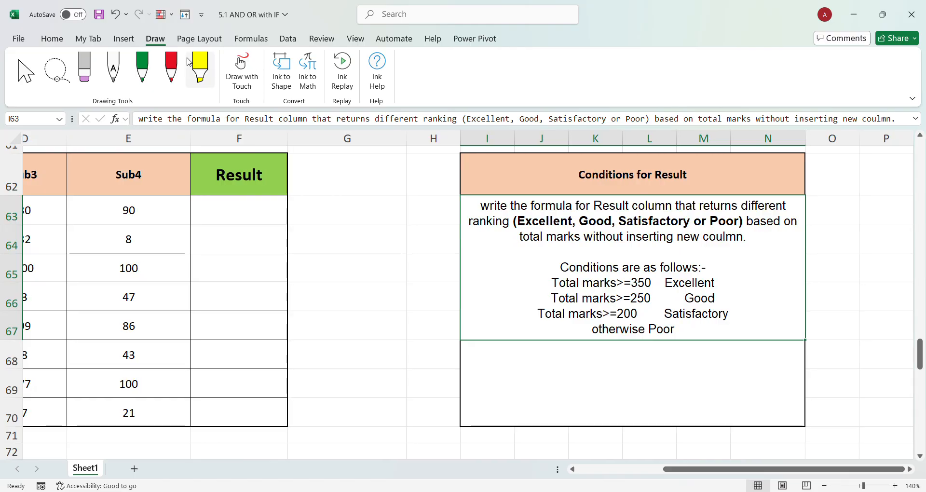
{"action": "left_click", "coordinate": [171, 68]}
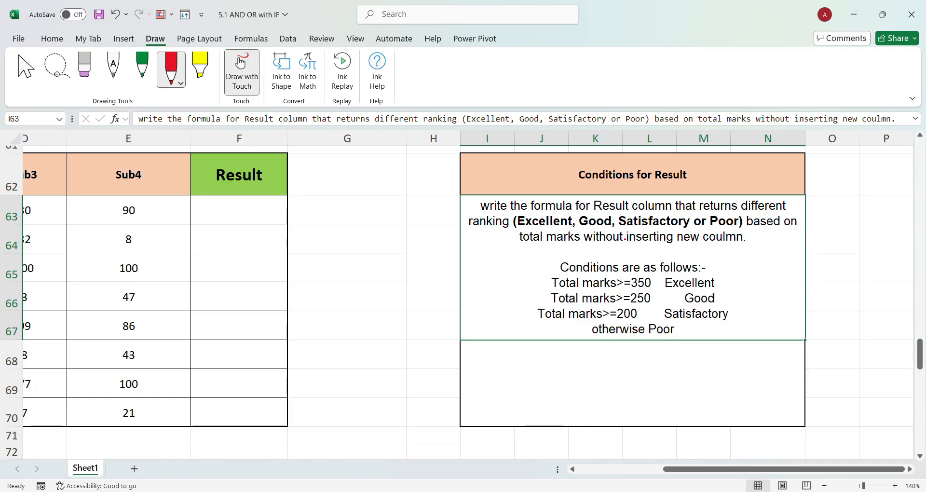
{"action": "mouse_move", "coordinate": [600, 201]}
{"action": "left_mouse_down"}
{"action": "mouse_move", "coordinate": [548, 183]}
{"action": "mouse_move", "coordinate": [304, 181]}
{"action": "mouse_move", "coordinate": [331, 322]}
{"action": "mouse_move", "coordinate": [333, 414]}
{"action": "mouse_move", "coordinate": [314, 424]}
{"action": "left_mouse_up"}
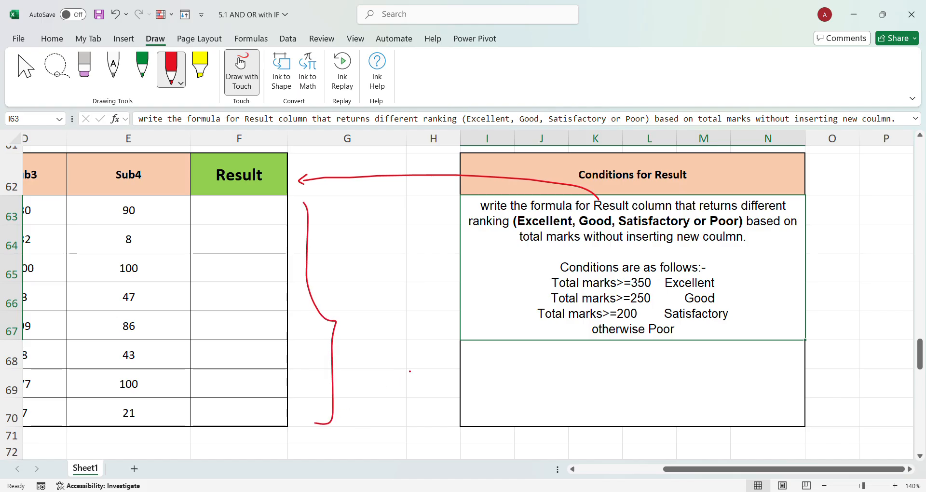
{"action": "left_click_drag", "start_coordinate": [531, 232], "coordinate": [735, 232]}
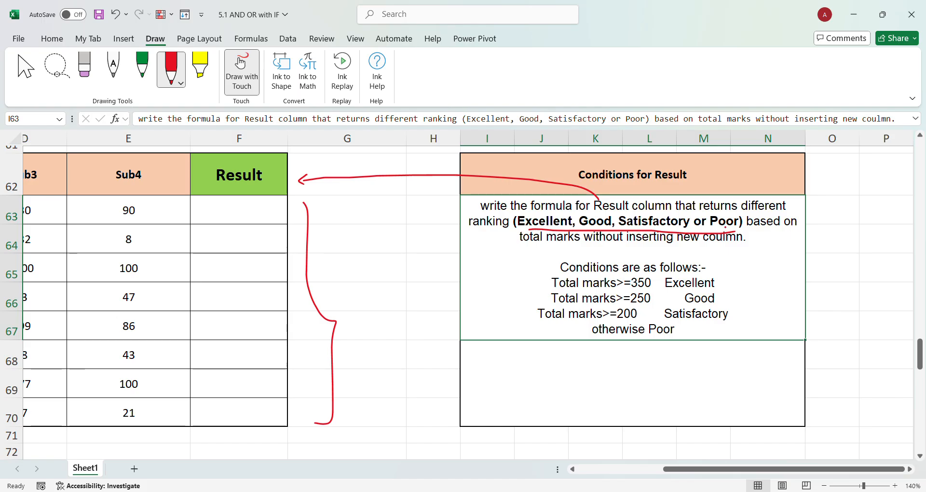
{"action": "mouse_move", "coordinate": [736, 262]}
{"action": "left_mouse_down"}
{"action": "mouse_move", "coordinate": [746, 318]}
{"action": "mouse_move", "coordinate": [732, 341]}
{"action": "left_mouse_up"}
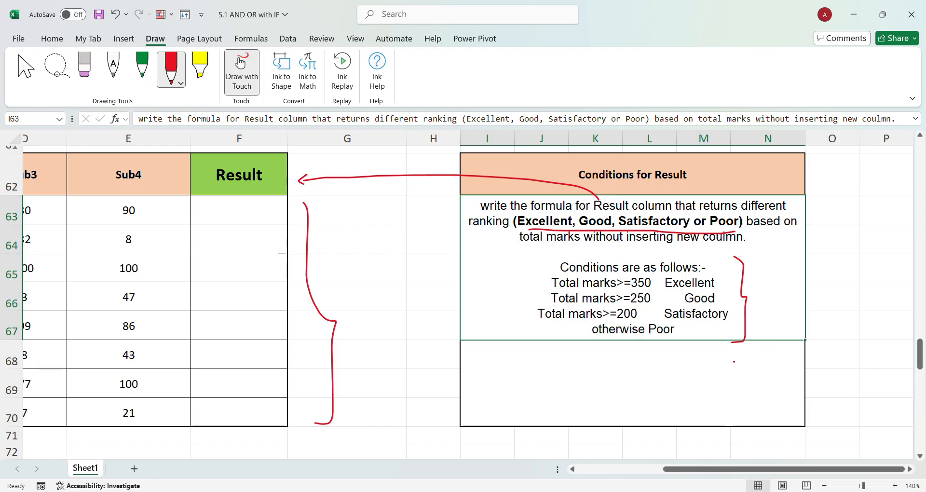
Number the Total marks conditions 1 to 3 in red ink, underline each one, and tick all four rankings including Poor.
{"action": "left_click", "coordinate": [525, 289]}
{"action": "mouse_move", "coordinate": [526, 279]}
{"action": "left_mouse_down"}
{"action": "mouse_move", "coordinate": [512, 286]}
{"action": "mouse_move", "coordinate": [532, 288]}
{"action": "mouse_move", "coordinate": [530, 274]}
{"action": "mouse_move", "coordinate": [654, 291]}
{"action": "left_mouse_up"}
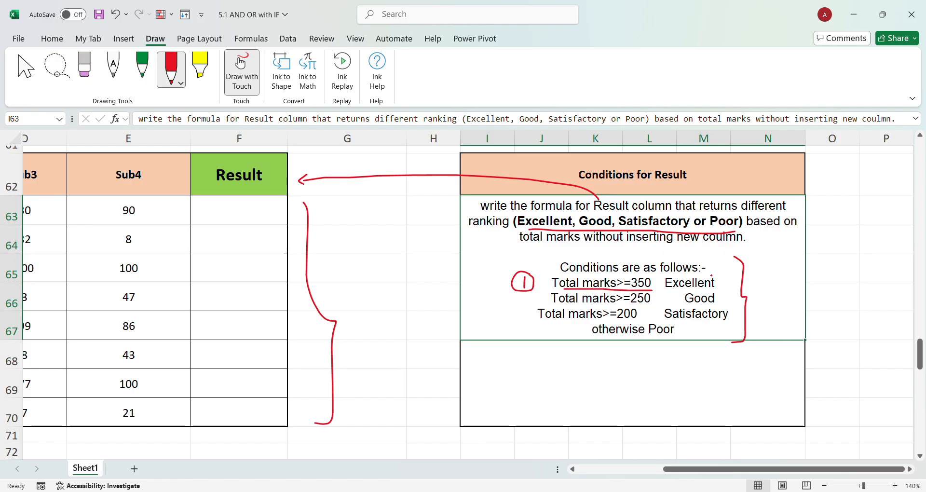
{"action": "left_click_drag", "start_coordinate": [711, 275], "coordinate": [725, 270]}
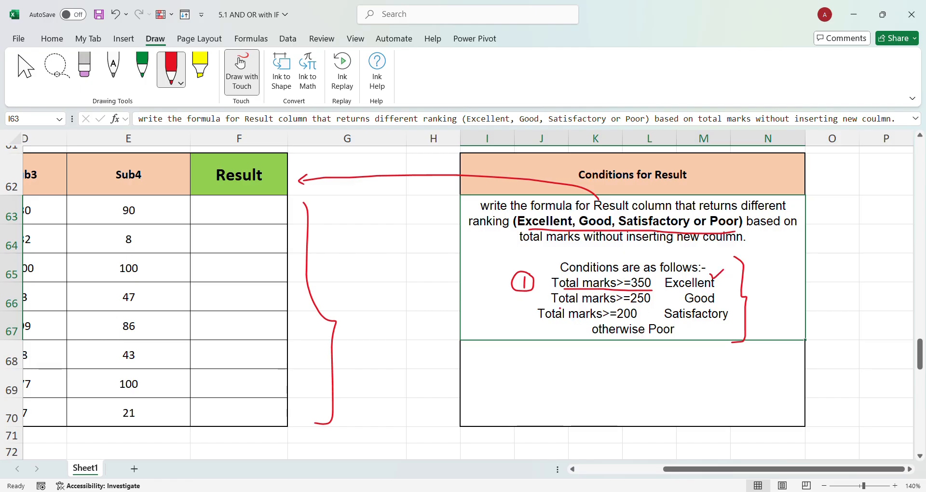
{"action": "left_click_drag", "start_coordinate": [557, 306], "coordinate": [649, 304]}
{"action": "left_click_drag", "start_coordinate": [718, 296], "coordinate": [734, 292]}
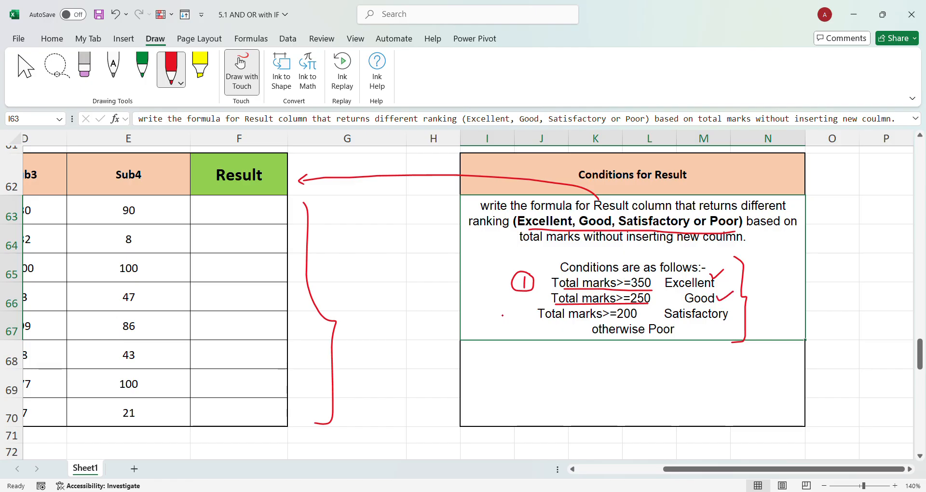
{"action": "mouse_move", "coordinate": [519, 301]}
{"action": "left_mouse_down"}
{"action": "mouse_move", "coordinate": [531, 307]}
{"action": "mouse_move", "coordinate": [509, 305]}
{"action": "mouse_move", "coordinate": [531, 303]}
{"action": "mouse_move", "coordinate": [514, 335]}
{"action": "mouse_move", "coordinate": [507, 325]}
{"action": "mouse_move", "coordinate": [519, 319]}
{"action": "mouse_move", "coordinate": [633, 321]}
{"action": "left_mouse_up"}
{"action": "left_click_drag", "start_coordinate": [733, 320], "coordinate": [746, 317]}
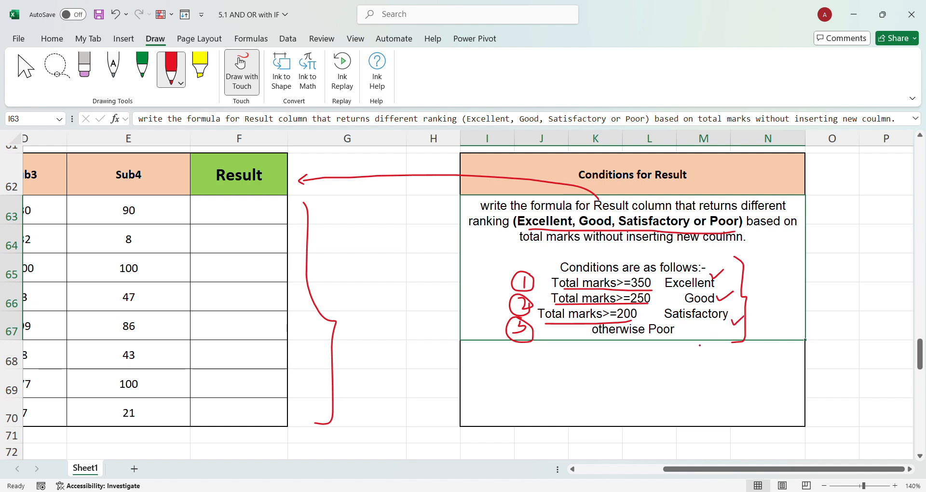
{"action": "left_click_drag", "start_coordinate": [683, 329], "coordinate": [695, 323]}
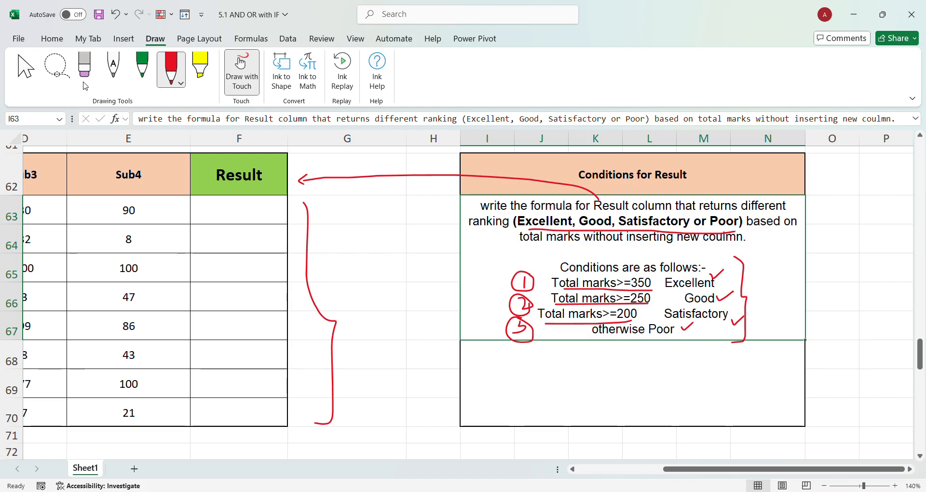
Tick the first student's name and all four subject marks in row 63 with the red pen.
{"action": "left_click", "coordinate": [25, 72]}
{"action": "left_click_drag", "start_coordinate": [682, 469], "coordinate": [595, 469]}
{"action": "left_click", "coordinate": [169, 68]}
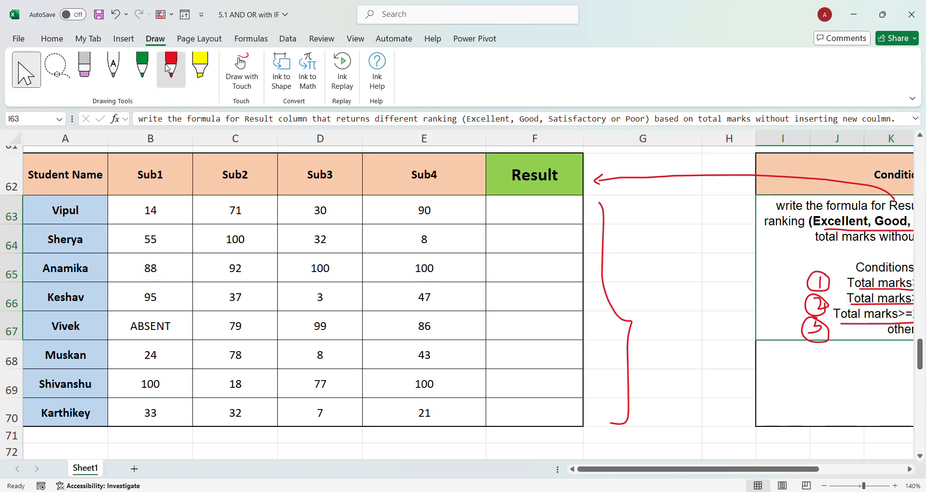
{"action": "left_click_drag", "start_coordinate": [93, 209], "coordinate": [102, 204]}
{"action": "left_click_drag", "start_coordinate": [170, 205], "coordinate": [179, 201]}
{"action": "left_click_drag", "start_coordinate": [250, 204], "coordinate": [269, 199]}
{"action": "left_click_drag", "start_coordinate": [328, 205], "coordinate": [341, 201]}
{"action": "left_click_drag", "start_coordinate": [429, 206], "coordinate": [453, 201]}
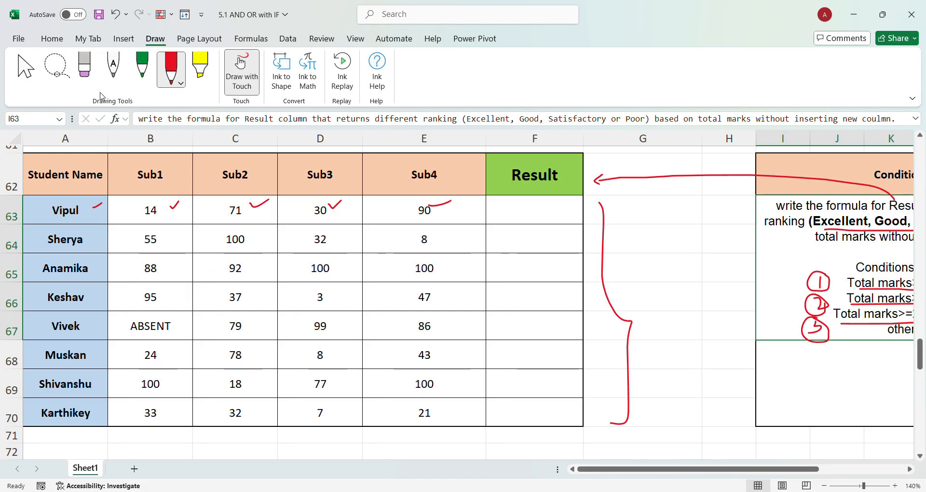
Erase the red ticks in row 63 together with the arrow and brace beside the Result column.
{"action": "left_click", "coordinate": [26, 70]}
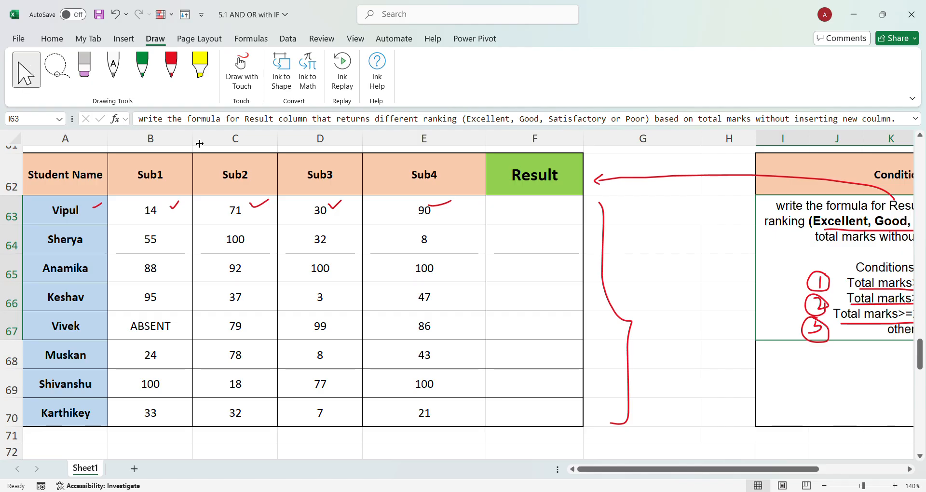
{"action": "left_click", "coordinate": [84, 70]}
{"action": "left_click_drag", "start_coordinate": [169, 205], "coordinate": [251, 223]}
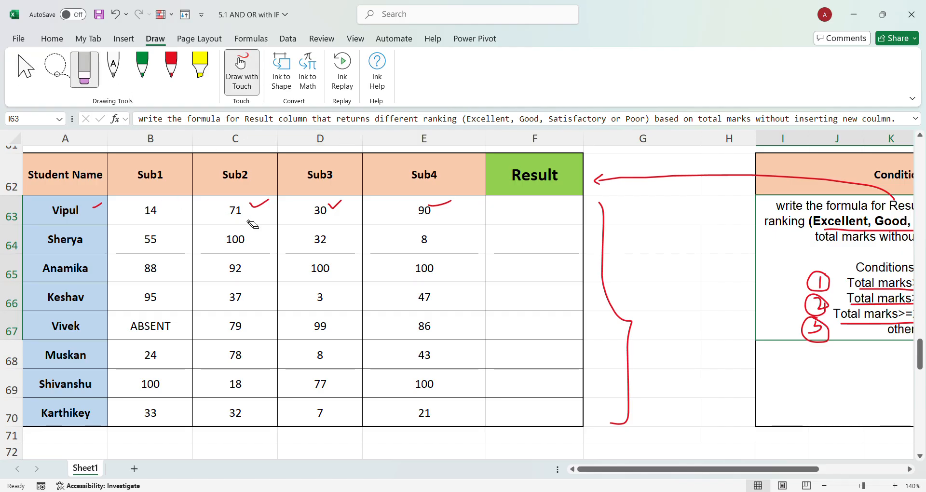
{"action": "left_click_drag", "start_coordinate": [94, 205], "coordinate": [95, 212]}
{"action": "left_click_drag", "start_coordinate": [323, 209], "coordinate": [367, 207]}
{"action": "left_click_drag", "start_coordinate": [219, 216], "coordinate": [260, 204]}
{"action": "mouse_move", "coordinate": [530, 206]}
{"action": "left_mouse_down"}
{"action": "mouse_move", "coordinate": [719, 196]}
{"action": "mouse_move", "coordinate": [600, 178]}
{"action": "left_mouse_up"}
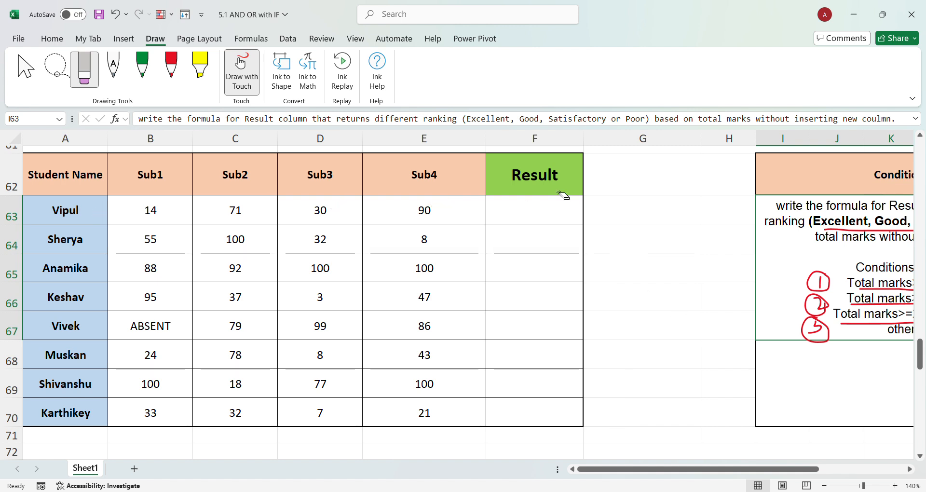
Begin the formula in F63 with an IF that tests SUM(B63:E63)>=350 and returns "EXCELLENT".
{"action": "left_click", "coordinate": [25, 67]}
{"action": "left_click", "coordinate": [515, 214]}
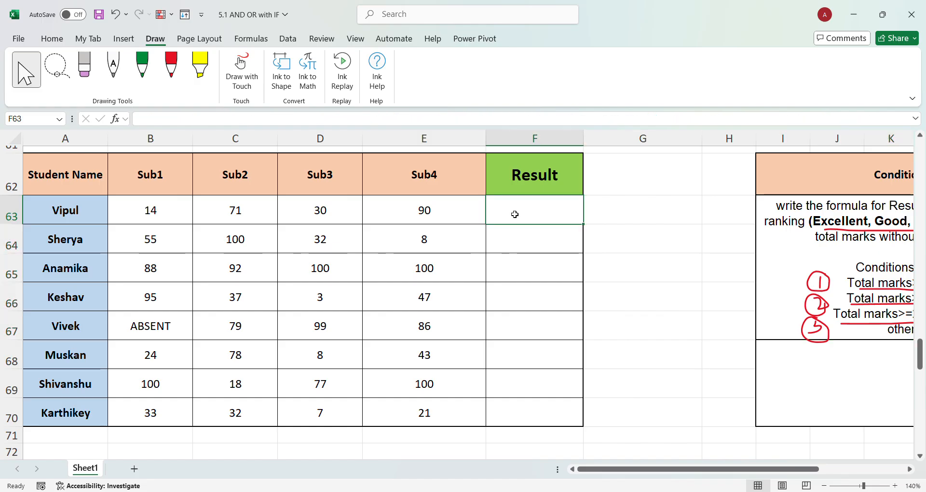
{"action": "type", "text": "="}
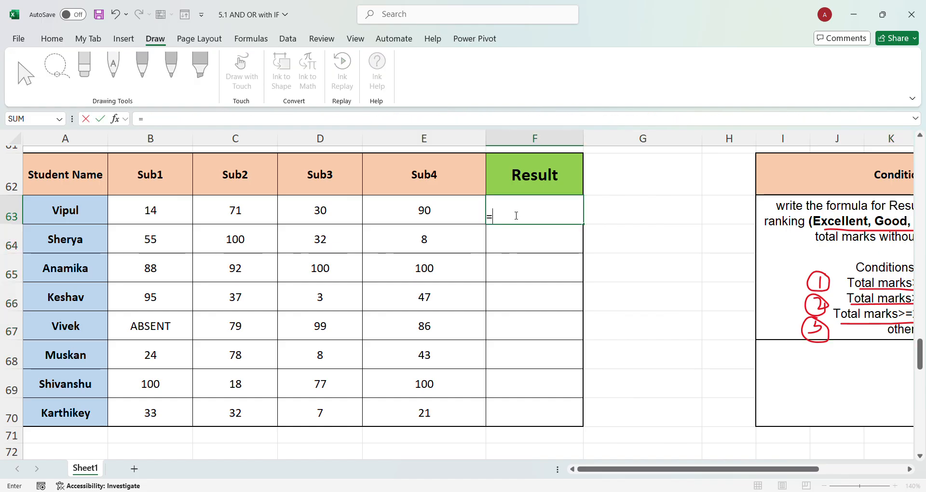
{"action": "type", "text": "IF("}
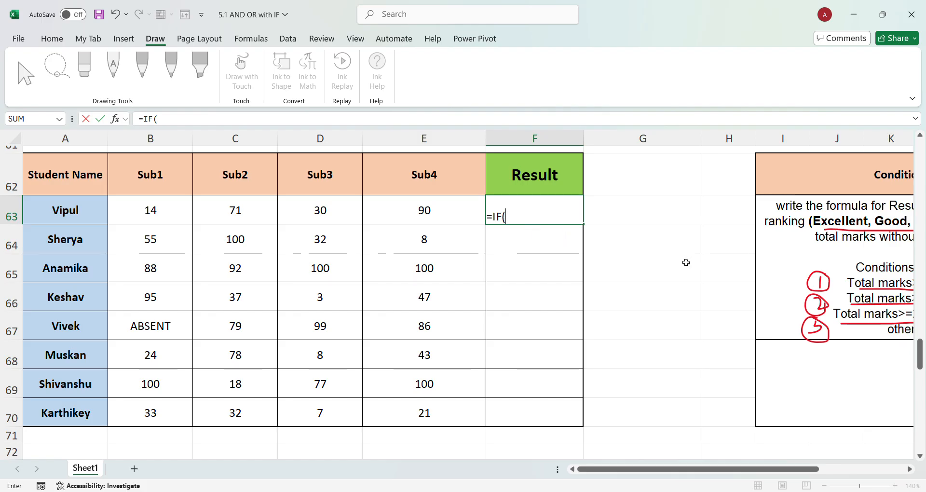
{"action": "type", "text": "SUM("}
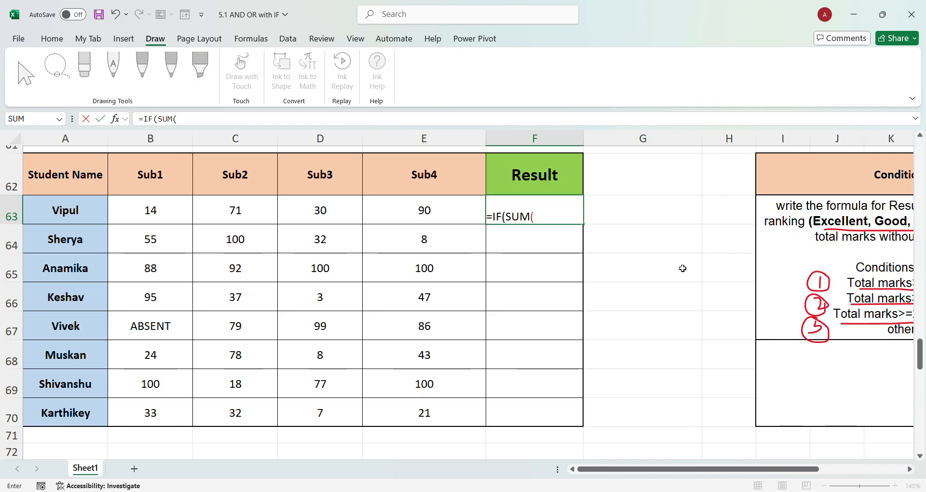
{"action": "left_click_drag", "start_coordinate": [157, 223], "coordinate": [428, 223]}
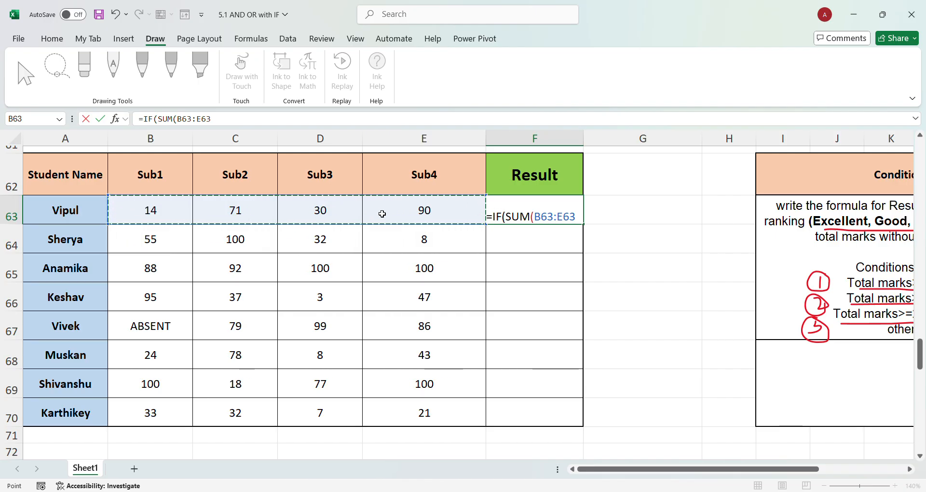
{"action": "type", "text": ")>"}
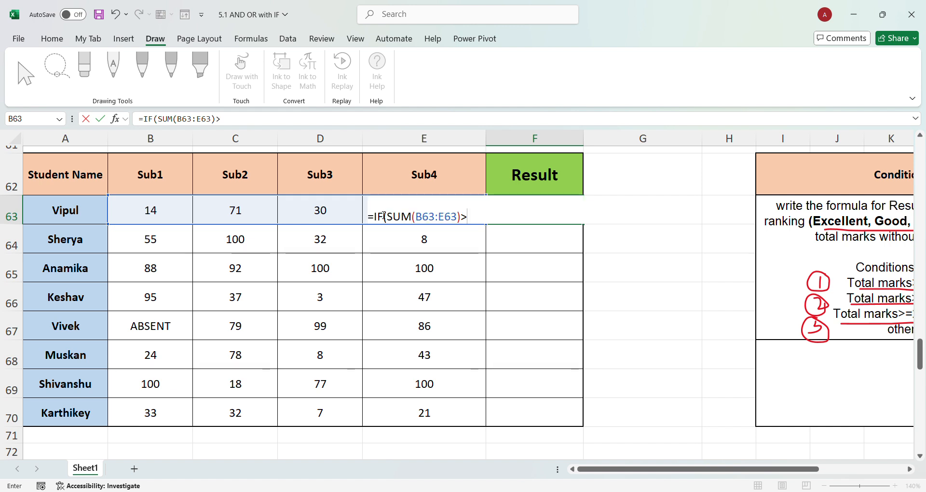
{"action": "type", "text": "=350\"E"}
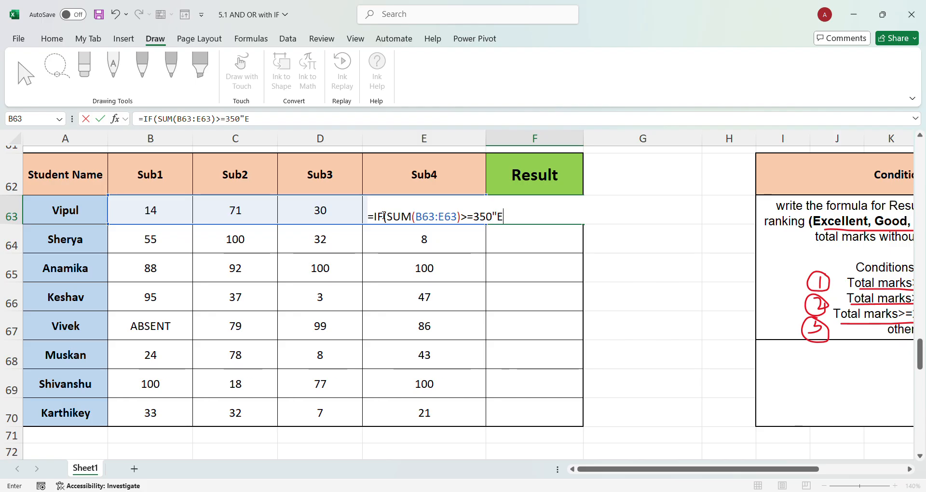
{"action": "type", "text": "XCELLENT\""}
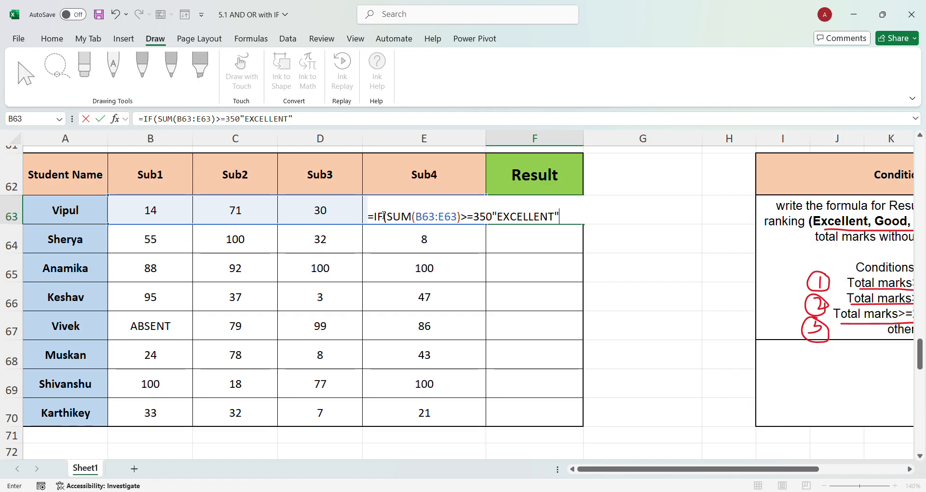
{"action": "left_click", "coordinate": [496, 216]}
{"action": "type", "text": ","}
Nest a second IF as the false result, testing SUM(B63:E63)>=250 and returning "GOOD".
{"action": "left_click", "coordinate": [579, 220]}
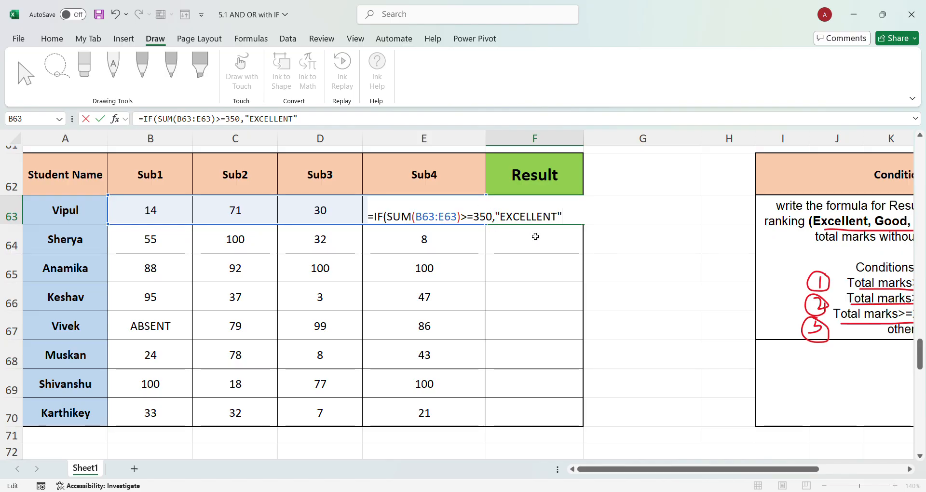
{"action": "type", "text": "IF"}
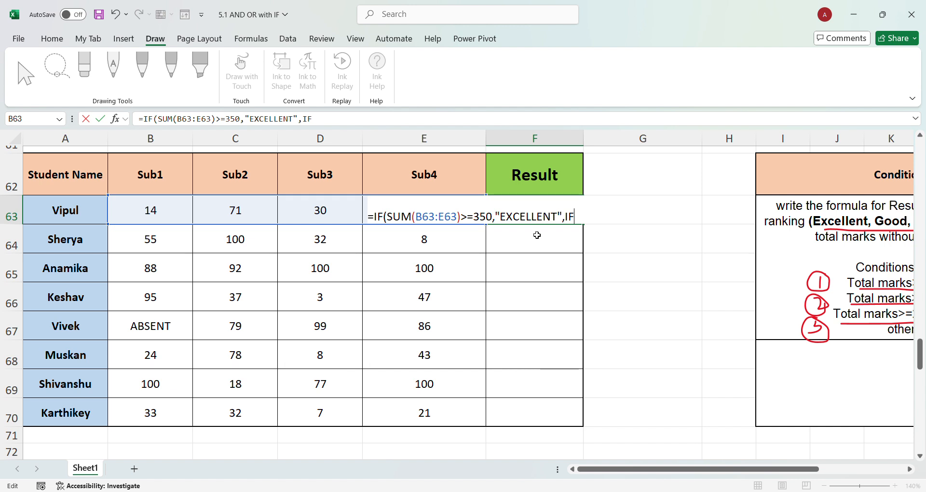
{"action": "type", "text": "(SUM("}
{"action": "left_click_drag", "start_coordinate": [139, 219], "coordinate": [414, 218]}
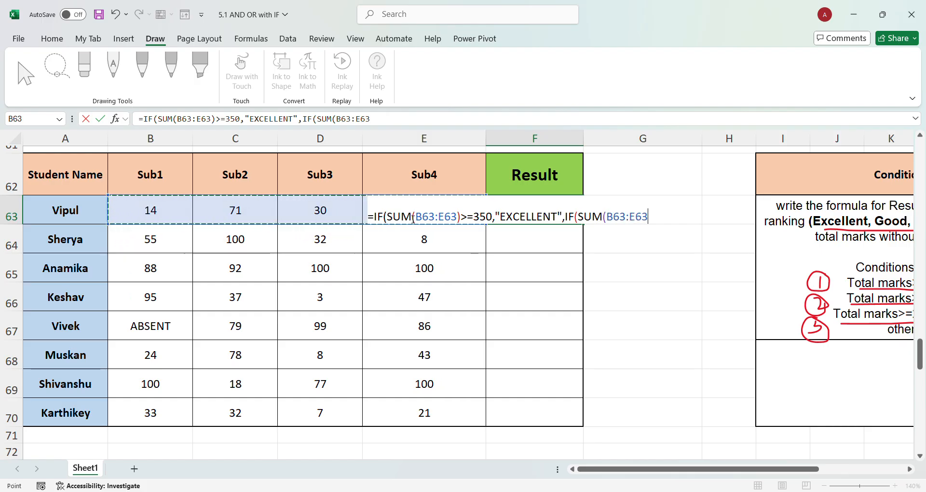
{"action": "type", "text": ")>=250"}
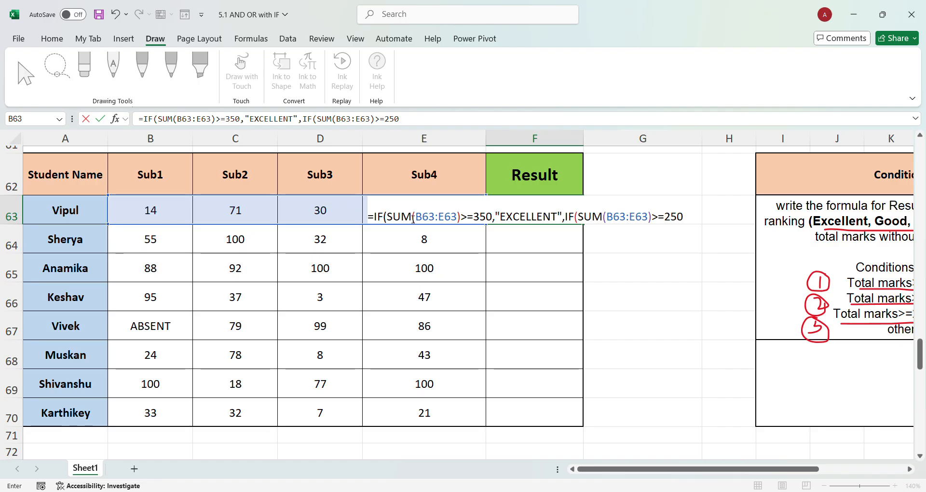
{"action": "type", "text": ",\"GOOD\",IF"}
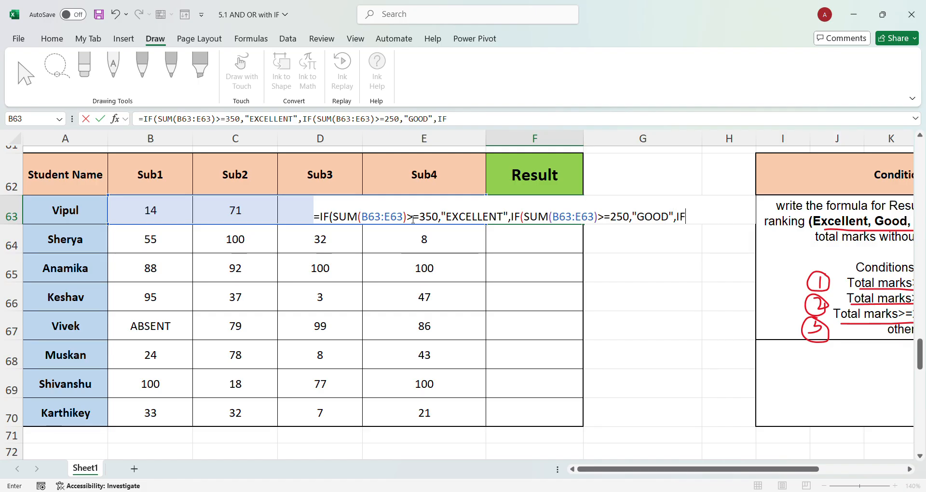
Complete the third nested IF's test as SUM(B63:E63)>=200 and have it return "SATISFACTORY".
{"action": "type", "text": "("}
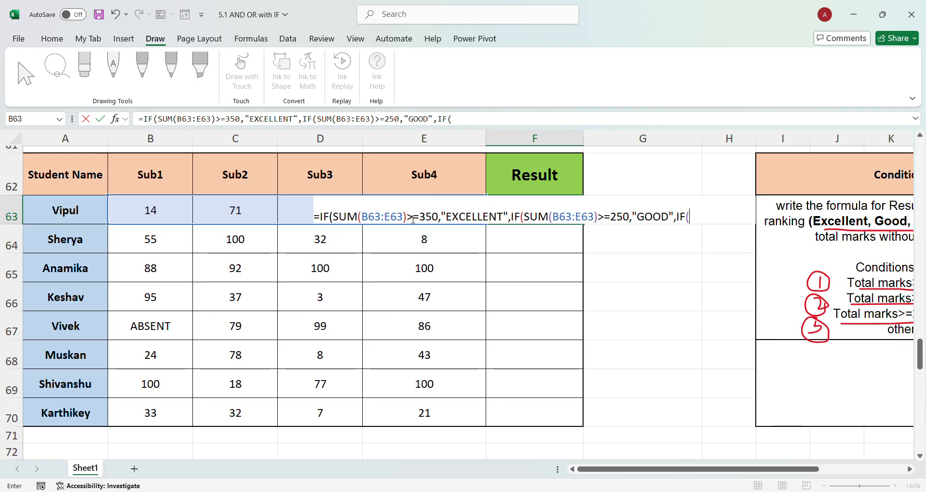
{"action": "type", "text": "SUM("}
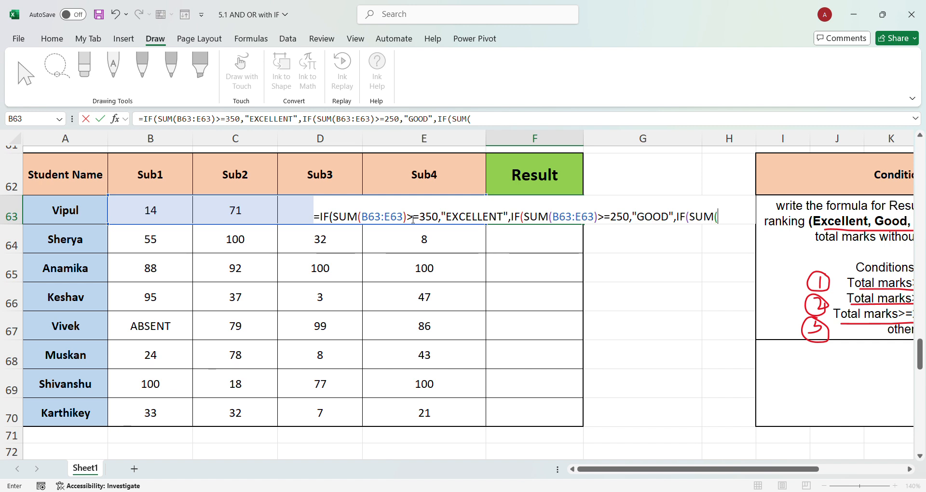
{"action": "left_click_drag", "start_coordinate": [162, 216], "coordinate": [426, 213]}
{"action": "type", "text": ")>=20"}
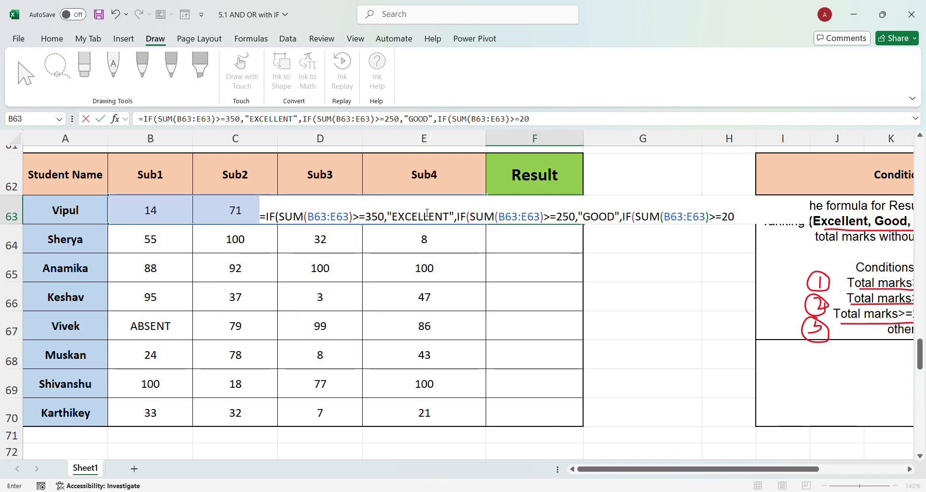
{"action": "type", "text": "0,\"SATISFACTORY\""}
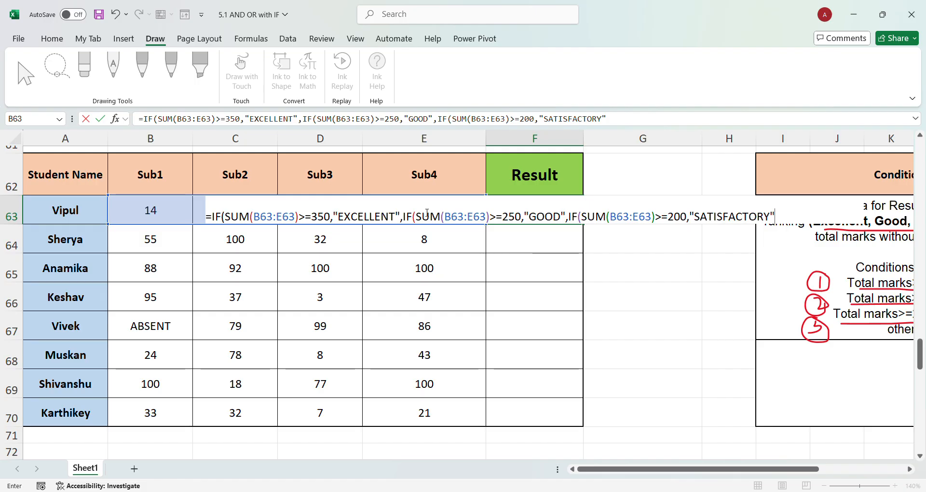
Add "POOR" as the otherwise result and close the brackets of all three IF functions.
{"action": "type", "text": ",\""}
{"action": "left_click_drag", "start_coordinate": [686, 469], "coordinate": [709, 469]}
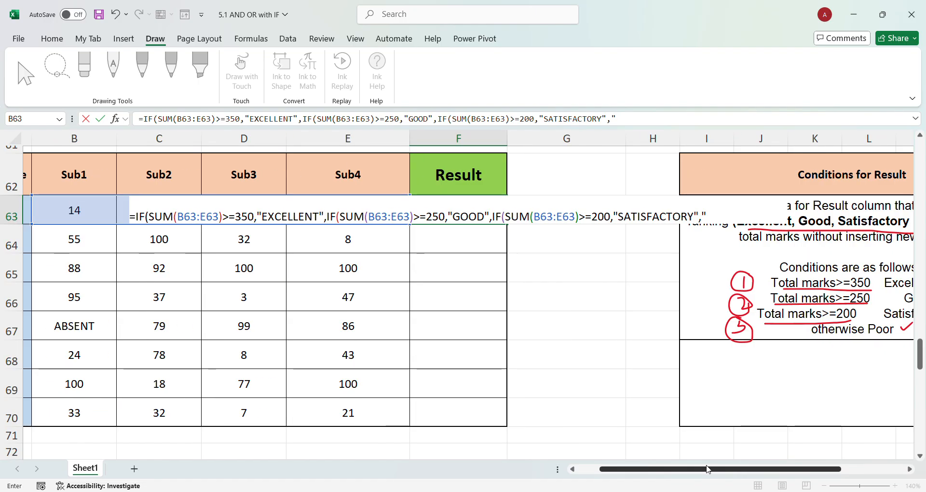
{"action": "type", "text": "POOR\""}
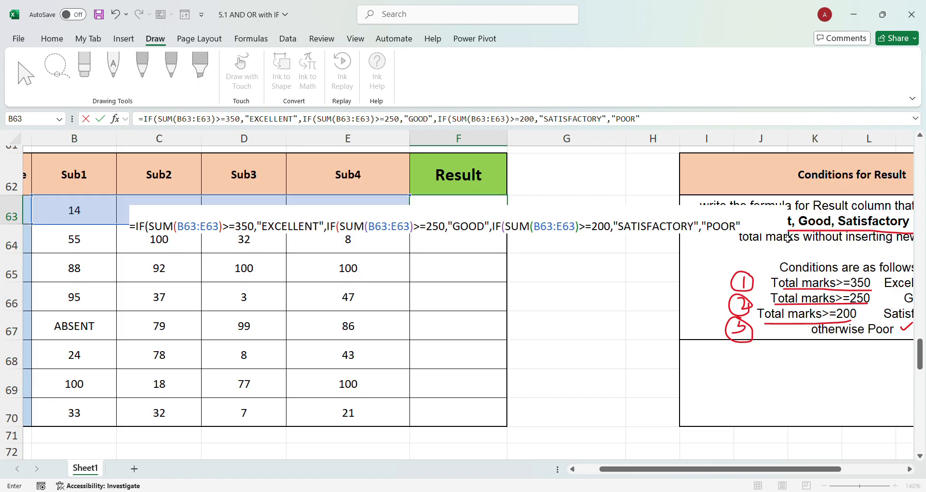
{"action": "type", "text": ")"}
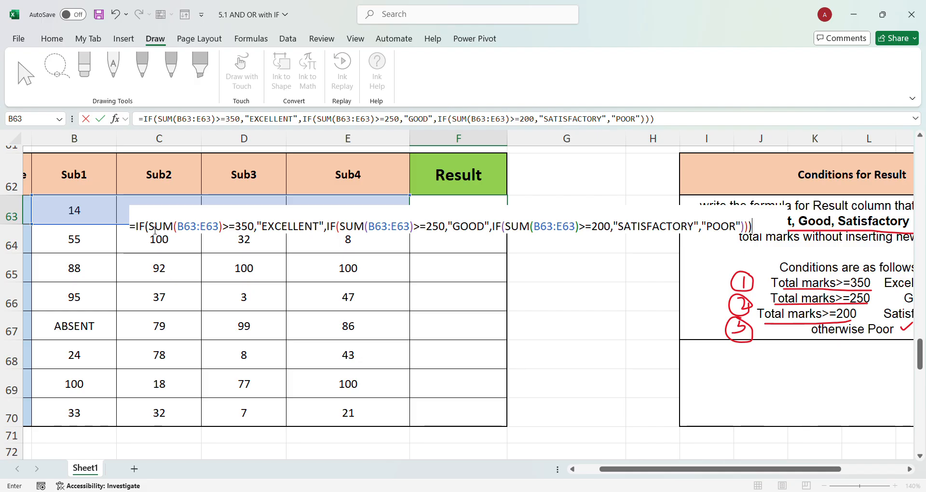
Review the SUM(B63:E63) tests for 350, 250 and 200 and the "EXCELLENT" result inside the F63 formula.
{"action": "left_click_drag", "start_coordinate": [150, 229], "coordinate": [315, 229]}
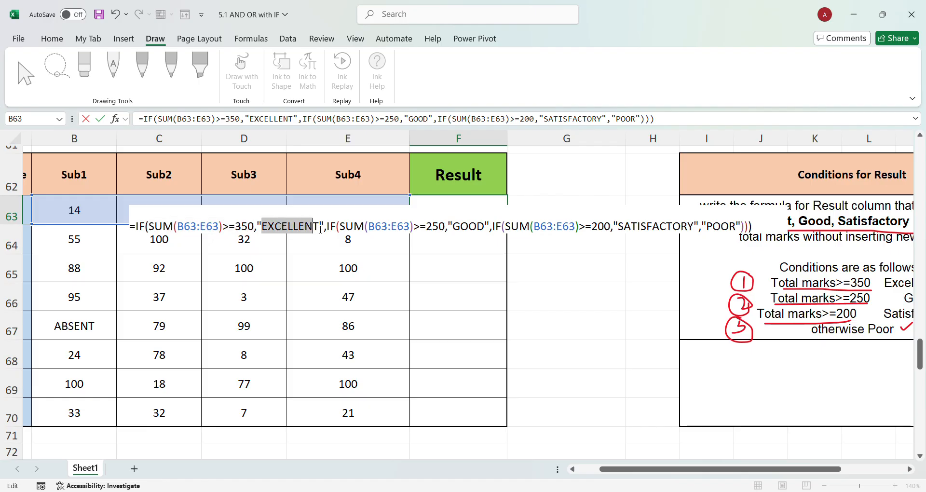
{"action": "left_click_drag", "start_coordinate": [148, 230], "coordinate": [259, 231]}
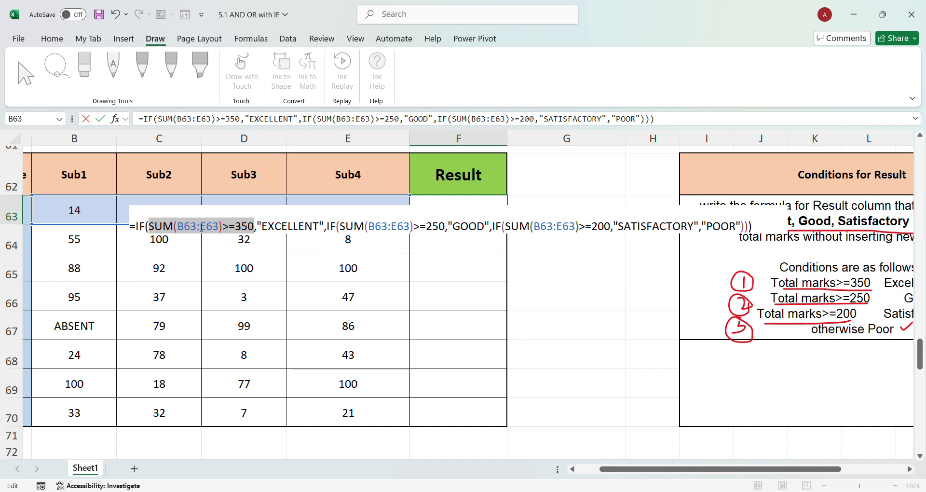
{"action": "left_click", "coordinate": [187, 227]}
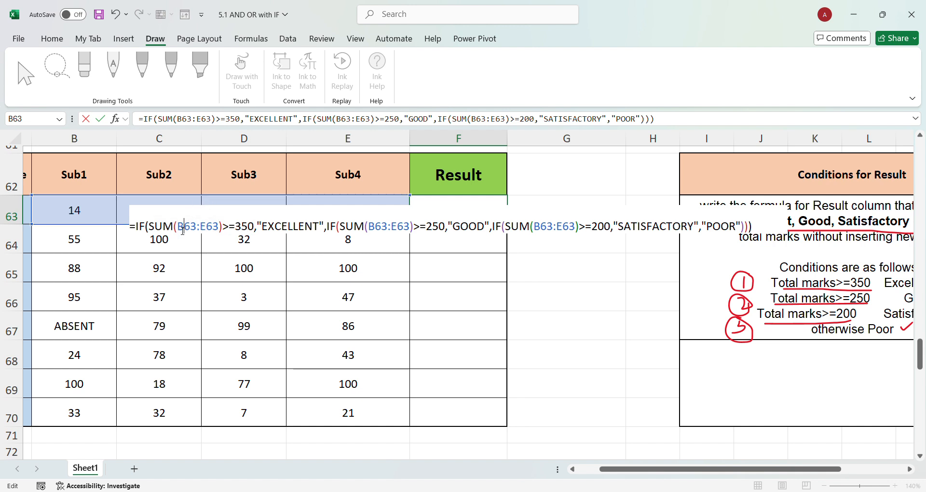
{"action": "left_click_drag", "start_coordinate": [148, 229], "coordinate": [256, 233]}
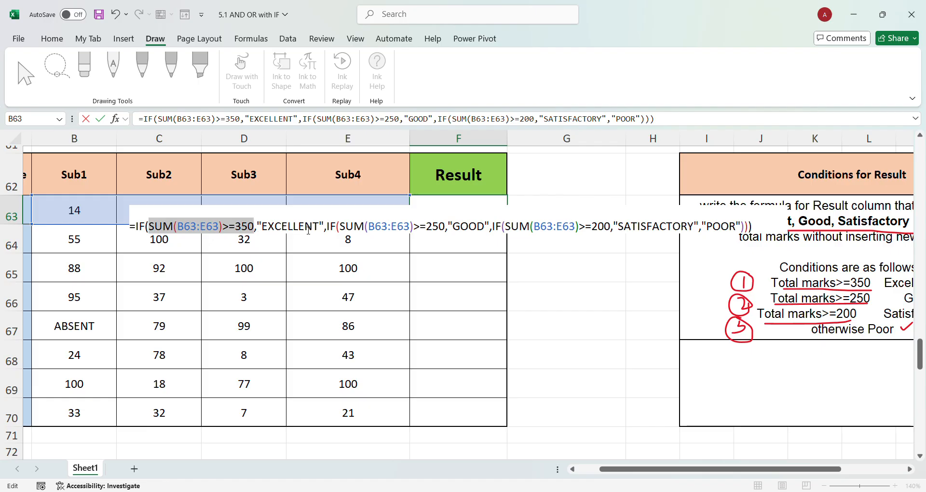
{"action": "left_click_drag", "start_coordinate": [340, 230], "coordinate": [437, 232]}
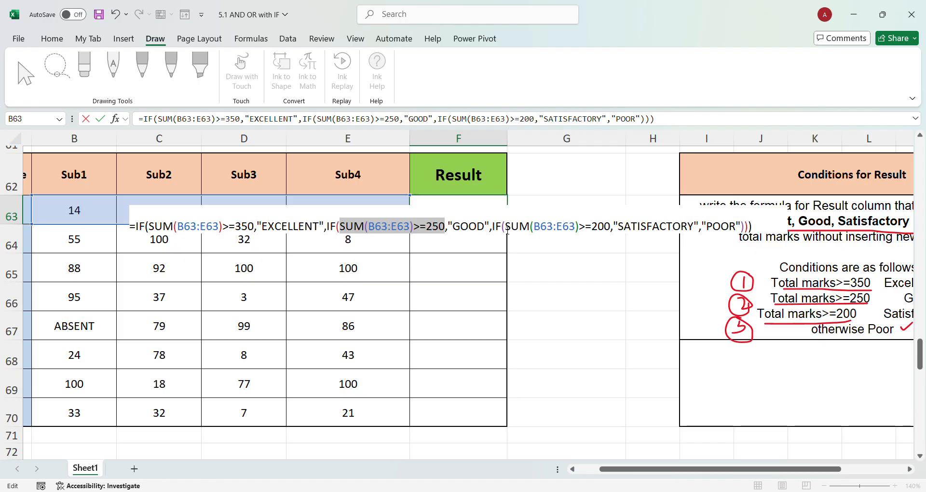
{"action": "left_click_drag", "start_coordinate": [506, 231], "coordinate": [612, 231]}
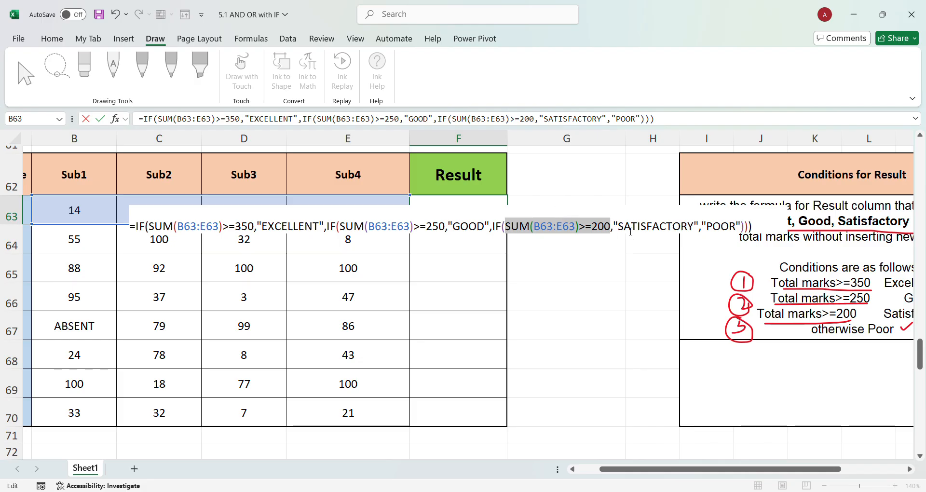
{"action": "left_click", "coordinate": [766, 236]}
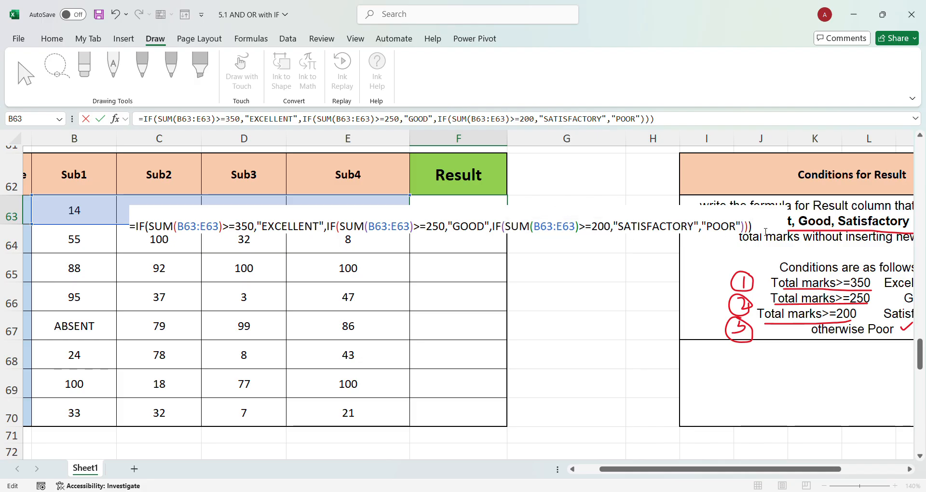
Commit the nested IF formula in F63 and fill it down the Result column through F70.
{"action": "key", "text": "Return"}
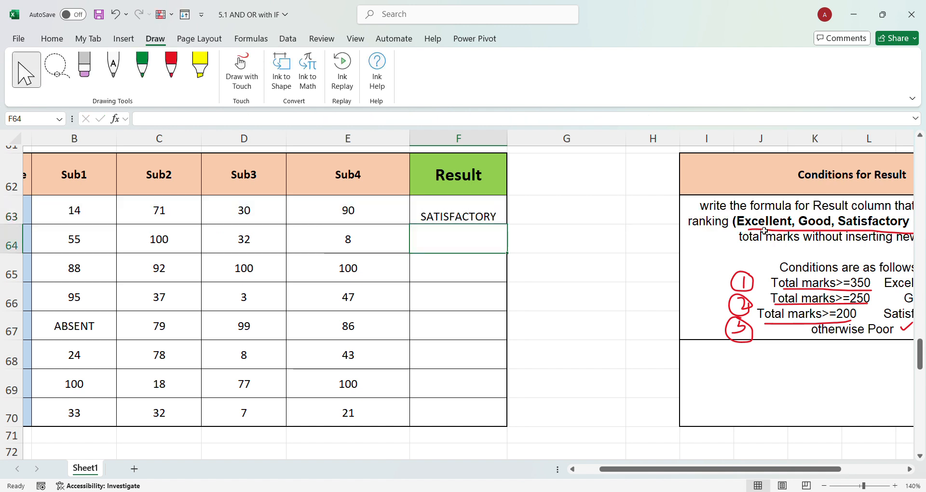
{"action": "left_click_drag", "start_coordinate": [446, 208], "coordinate": [454, 416]}
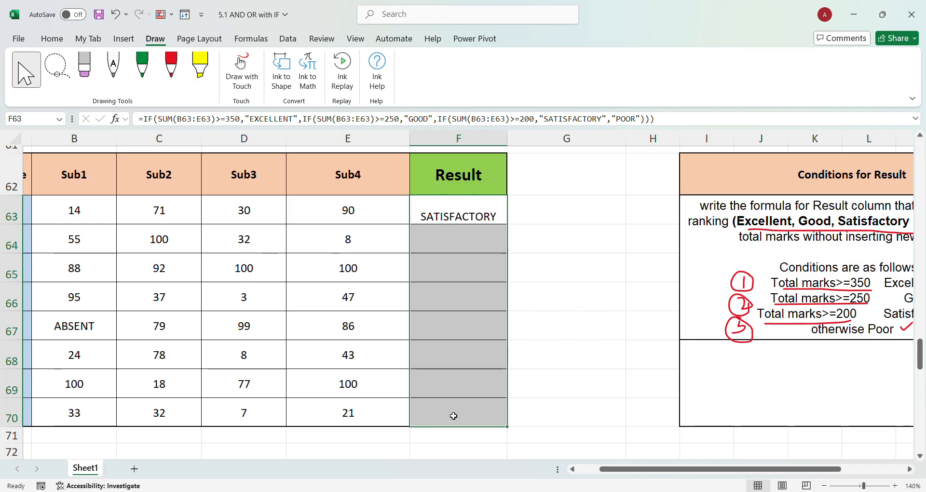
{"action": "key", "text": "ctrl+d"}
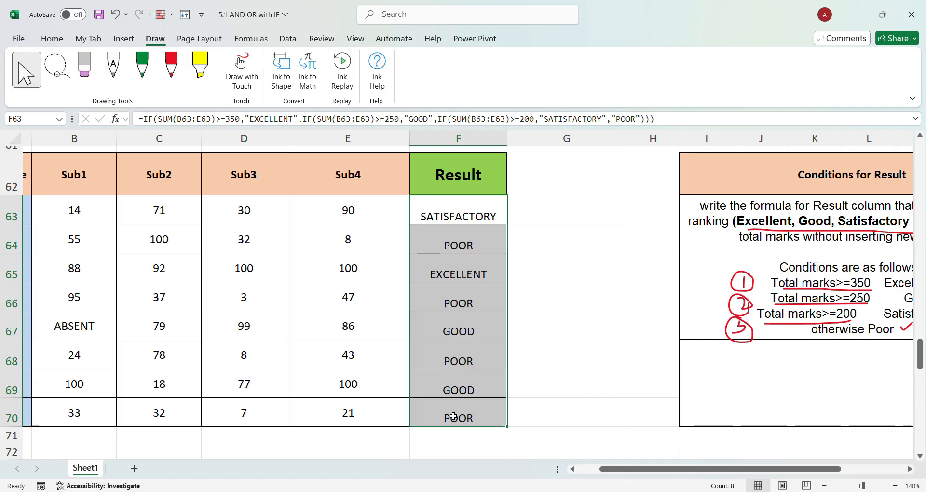
Inspect the formula in F65, highlighting its >=350 and >=250 tests, and leave it without editing.
{"action": "double_click", "coordinate": [459, 279]}
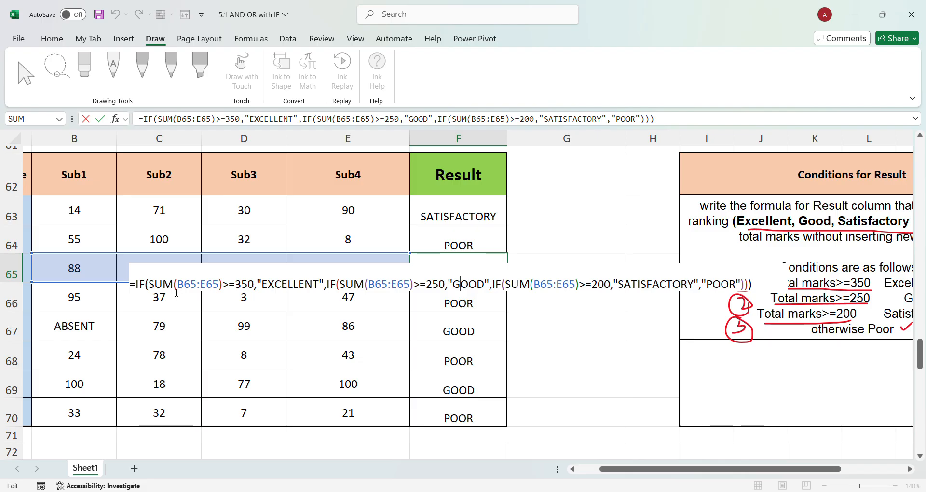
{"action": "left_click_drag", "start_coordinate": [148, 284], "coordinate": [259, 285]}
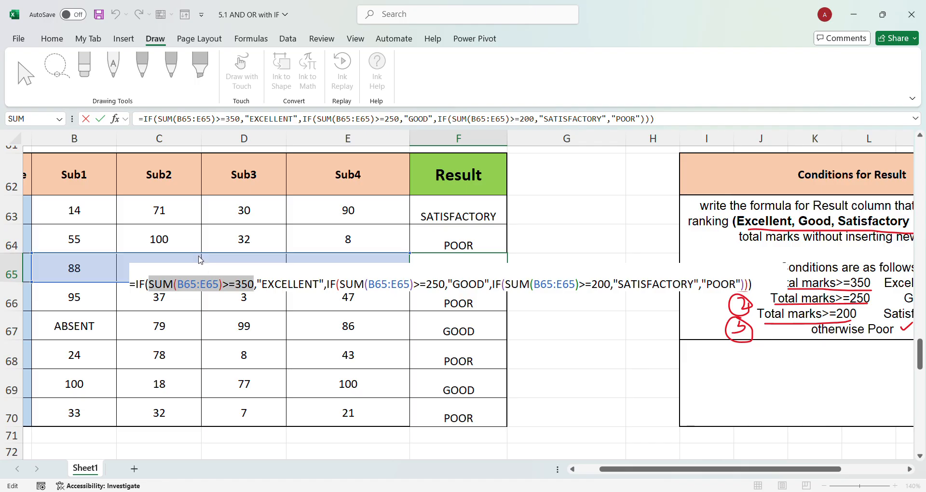
{"action": "left_click_drag", "start_coordinate": [339, 289], "coordinate": [452, 292]}
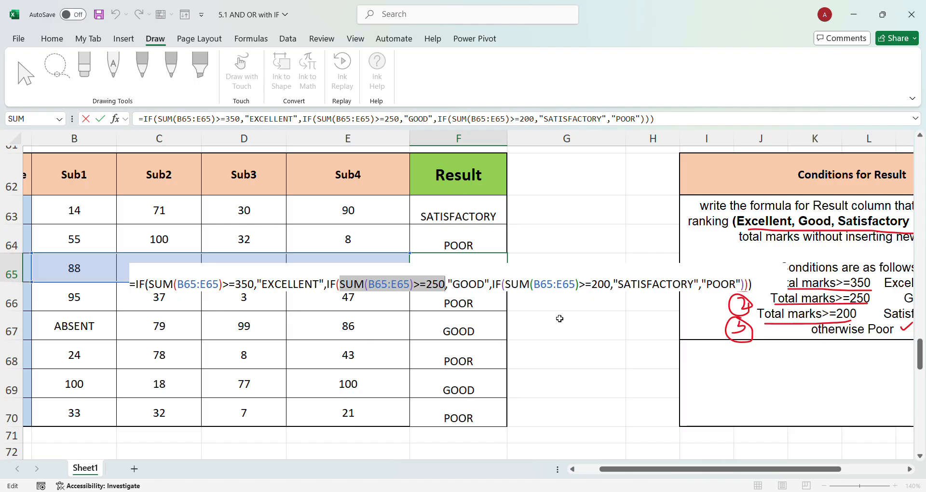
{"action": "left_click", "coordinate": [257, 286]}
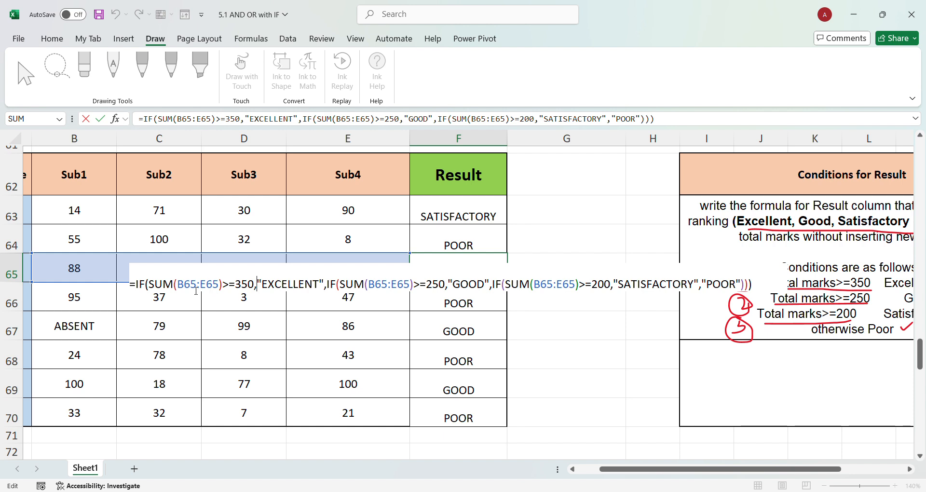
{"action": "left_click_drag", "start_coordinate": [145, 289], "coordinate": [259, 289]}
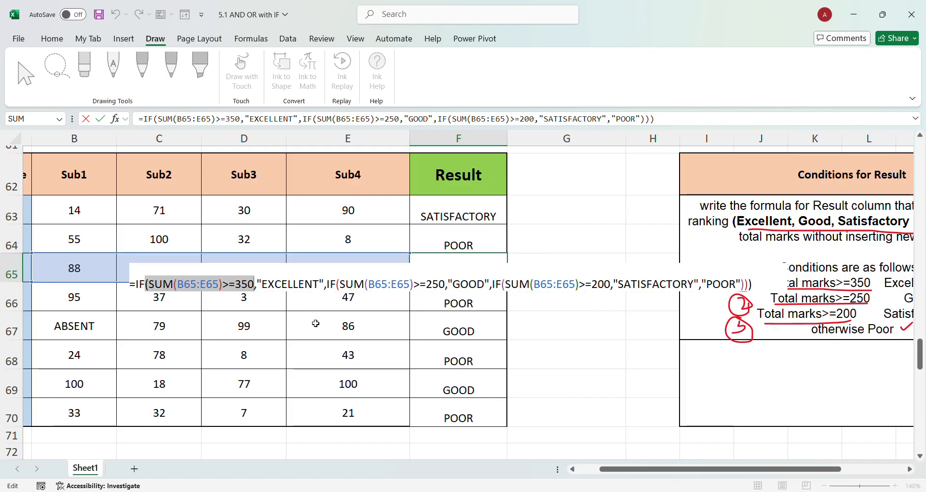
{"action": "key", "text": "Escape"}
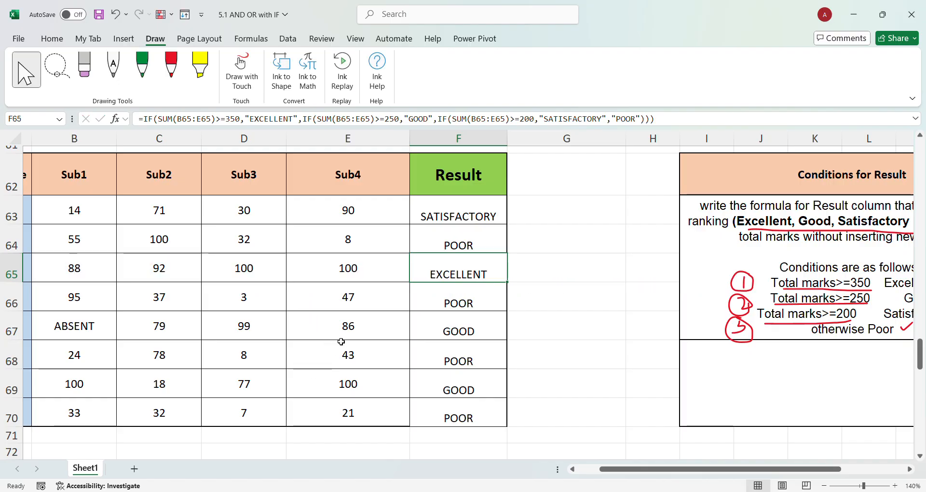
Inspect the formula in F64, tracing its >=350, >=250 and >=200 tests through to "POOR", and leave it without editing.
{"action": "double_click", "coordinate": [447, 248]}
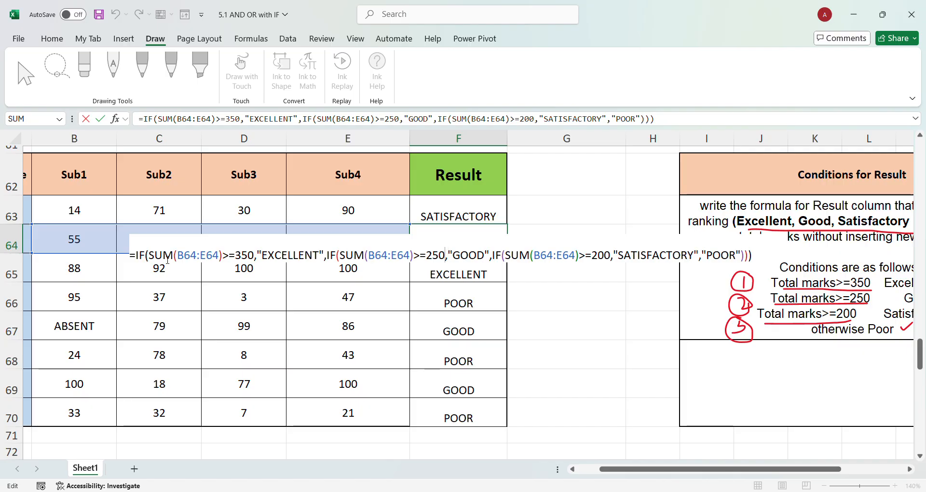
{"action": "left_click_drag", "start_coordinate": [157, 260], "coordinate": [240, 256]}
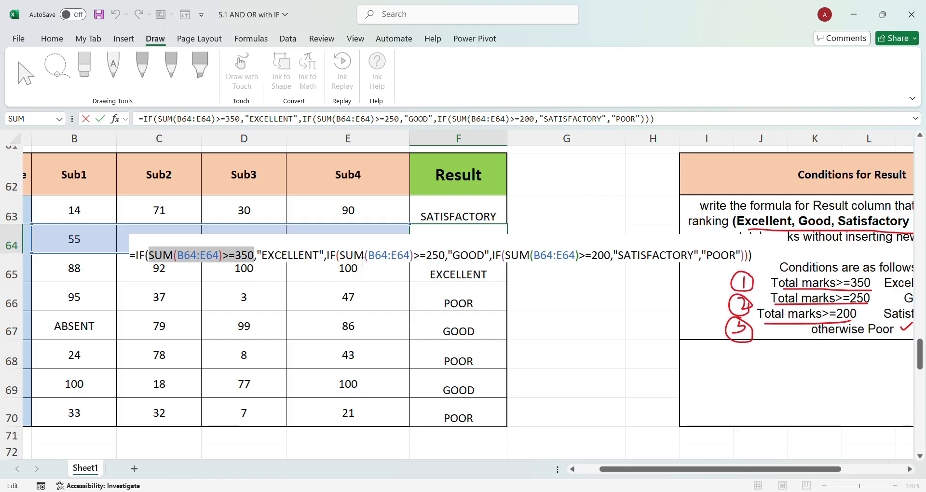
{"action": "left_click_drag", "start_coordinate": [337, 255], "coordinate": [444, 256]}
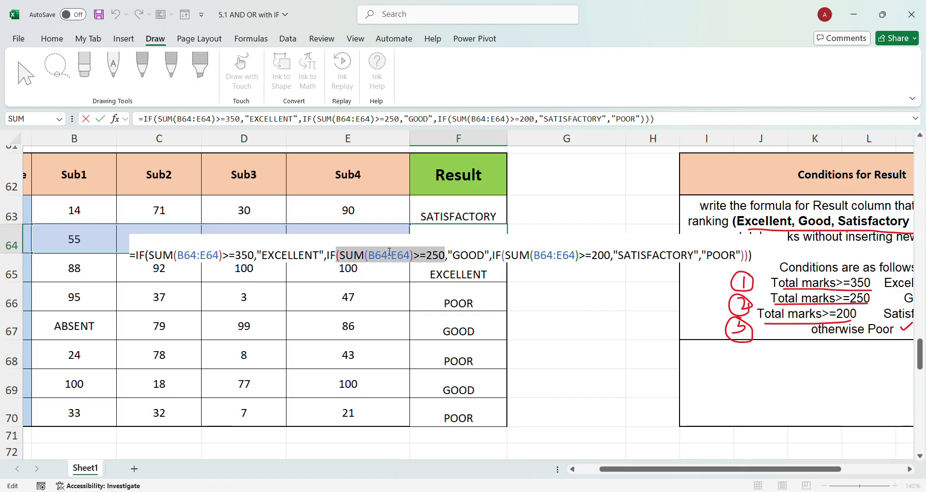
{"action": "left_click", "coordinate": [414, 258]}
{"action": "left_click_drag", "start_coordinate": [340, 256], "coordinate": [449, 260]}
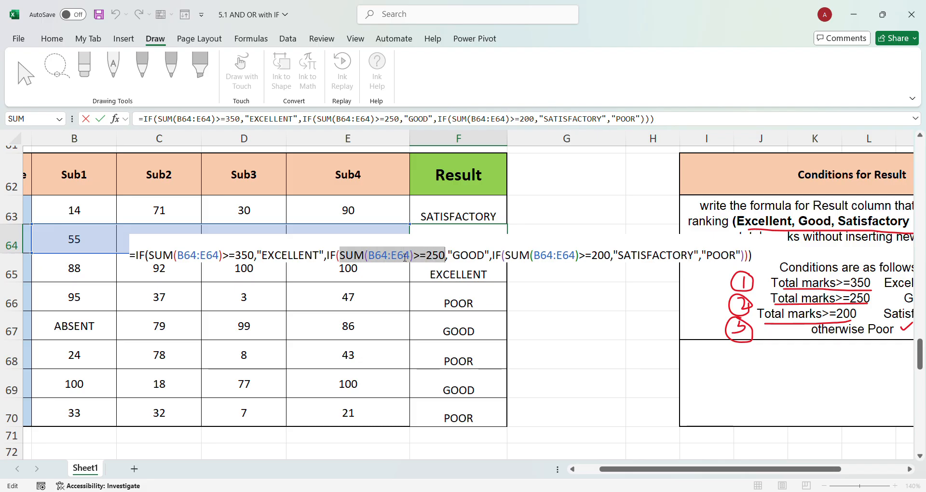
{"action": "left_click_drag", "start_coordinate": [505, 256], "coordinate": [611, 256]}
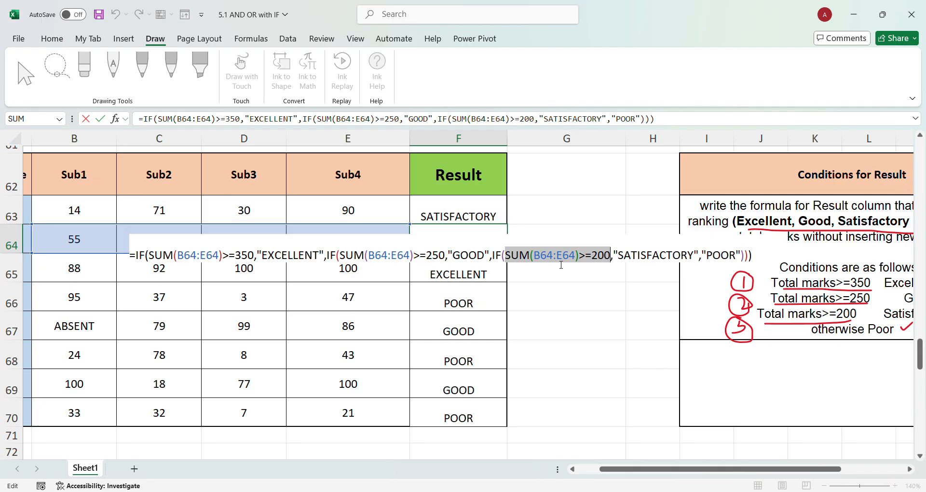
{"action": "left_click_drag", "start_coordinate": [708, 258], "coordinate": [739, 259]}
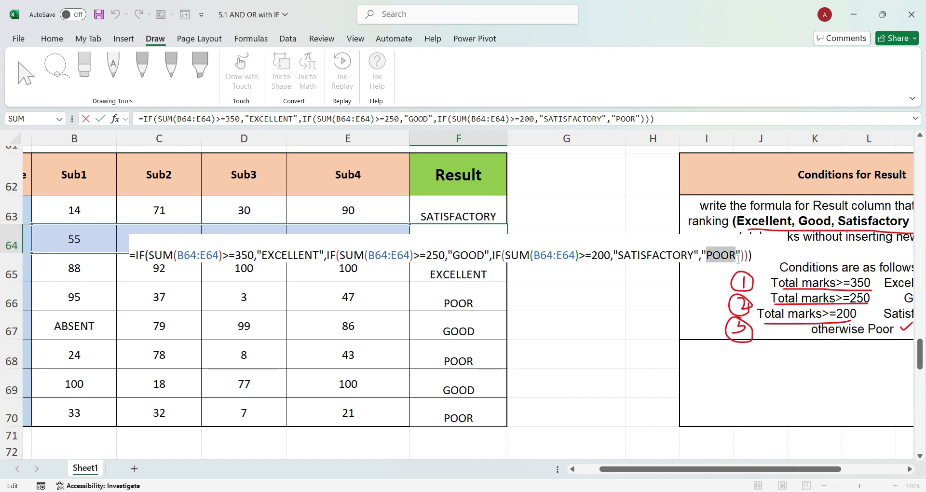
{"action": "key", "text": "Escape"}
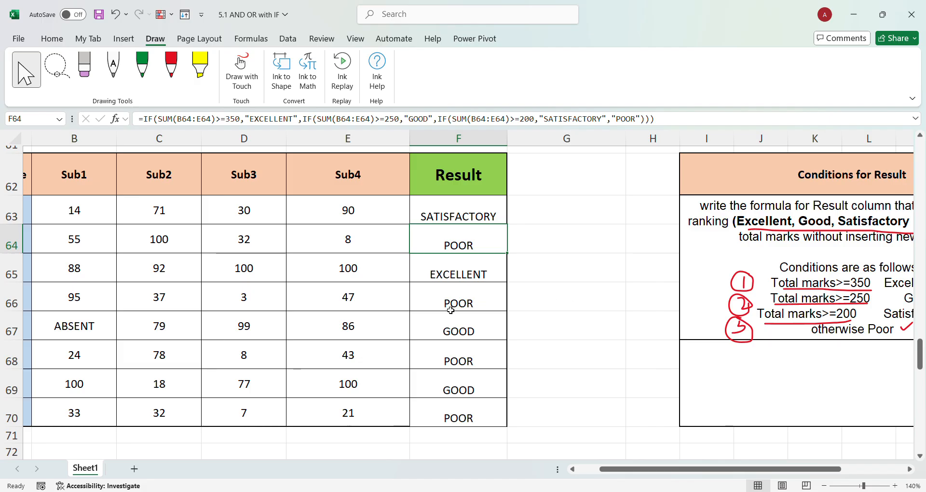
Go to the REMARKS exercise below, look over its Total Marks column and select the first REMARKS cell, G75.
{"action": "scroll", "coordinate": [516, 296], "scroll_direction": "down", "scroll_amount": 5}
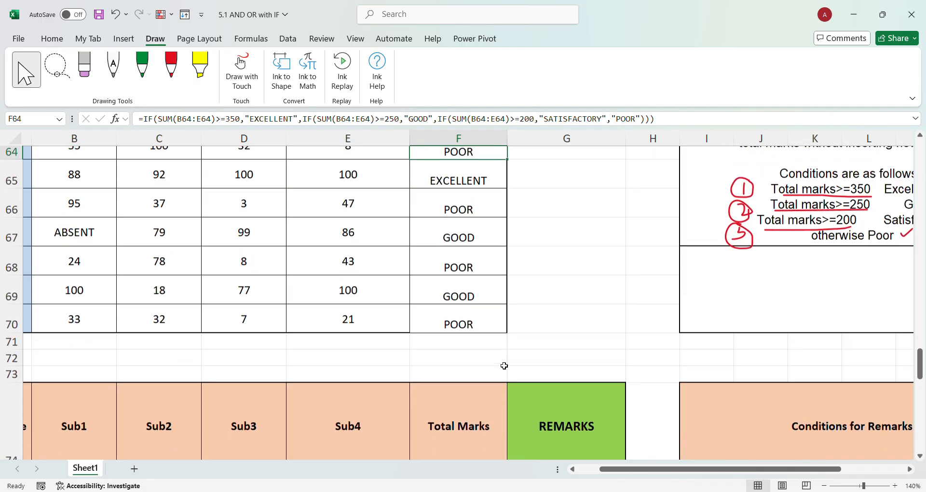
{"action": "scroll", "coordinate": [504, 366], "scroll_direction": "up", "scroll_amount": 1}
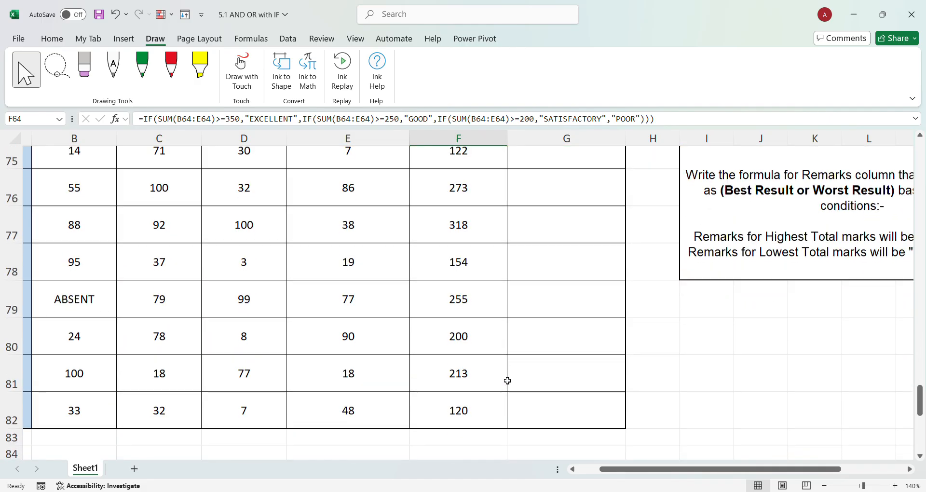
{"action": "left_click", "coordinate": [456, 185]}
{"action": "left_click_drag", "start_coordinate": [451, 244], "coordinate": [467, 438]}
{"action": "scroll", "coordinate": [567, 381], "scroll_direction": "up", "scroll_amount": 1}
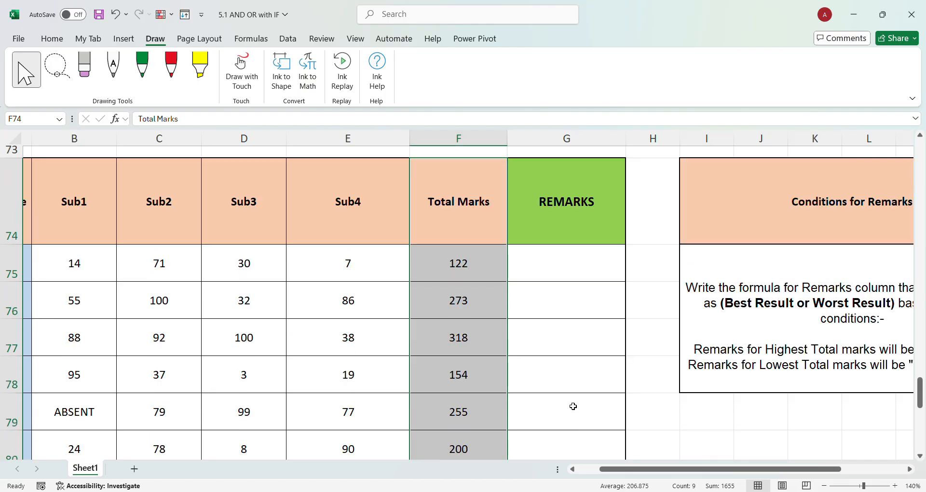
{"action": "left_click", "coordinate": [554, 267]}
Underline "Best Result" and "Worst Result" in red ink in the Conditions for Remarks box and draw an upward arrow above "Best Result".
{"action": "left_click_drag", "start_coordinate": [645, 472], "coordinate": [709, 471]}
{"action": "left_click", "coordinate": [171, 68]}
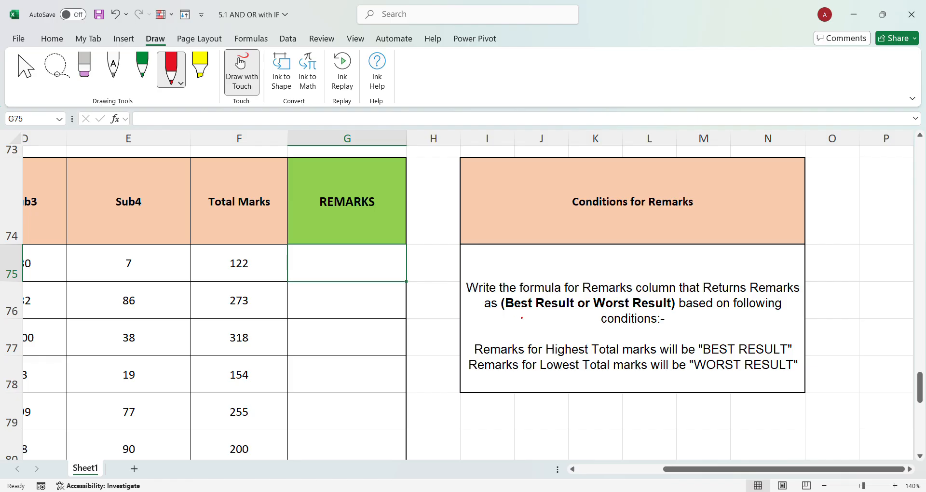
{"action": "left_click_drag", "start_coordinate": [506, 312], "coordinate": [663, 312]}
{"action": "mouse_move", "coordinate": [526, 298]}
{"action": "left_mouse_down"}
{"action": "mouse_move", "coordinate": [524, 273]}
{"action": "mouse_move", "coordinate": [514, 273]}
{"action": "mouse_move", "coordinate": [537, 273]}
{"action": "left_mouse_up"}
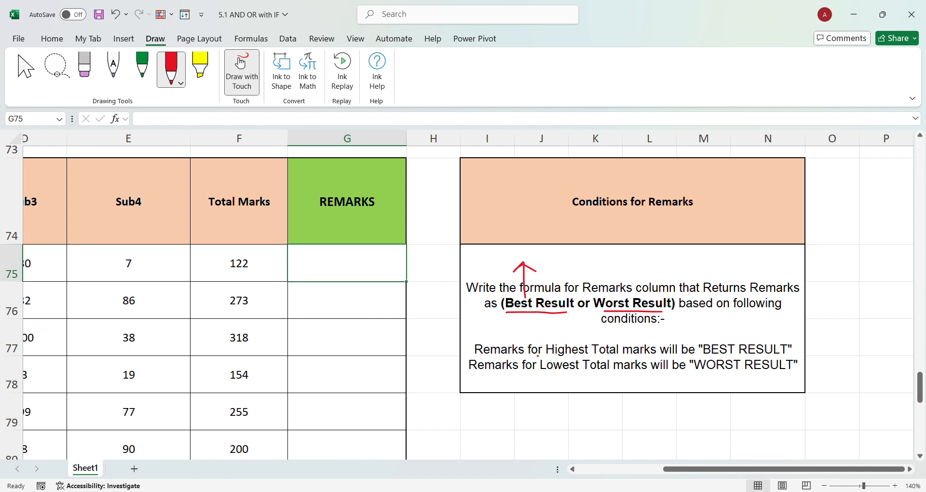
Underline "Highest Total marks", "BEST RESULT", "Lowest Total marks" and "WORST RESULT" in red ink in the remarks conditions.
{"action": "left_click_drag", "start_coordinate": [553, 358], "coordinate": [656, 358]}
{"action": "left_click_drag", "start_coordinate": [710, 357], "coordinate": [787, 361]}
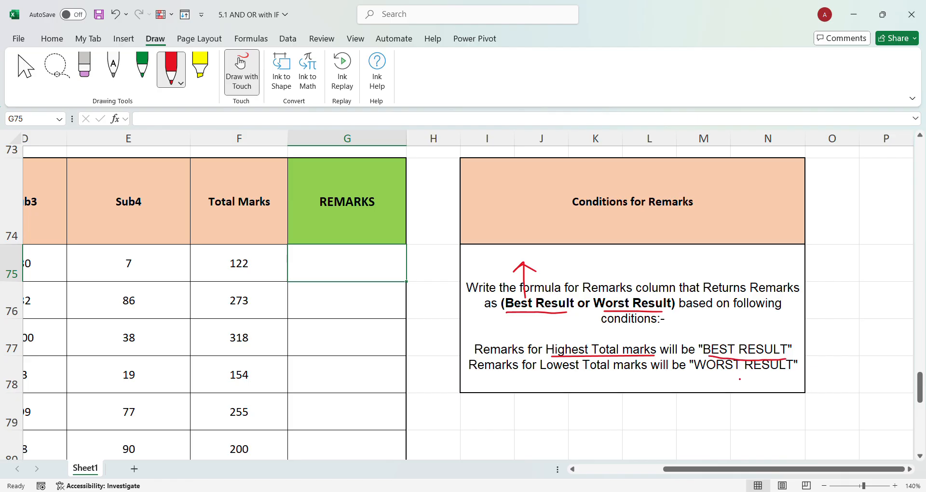
{"action": "left_click_drag", "start_coordinate": [544, 375], "coordinate": [640, 372]}
{"action": "left_click_drag", "start_coordinate": [705, 376], "coordinate": [787, 373]}
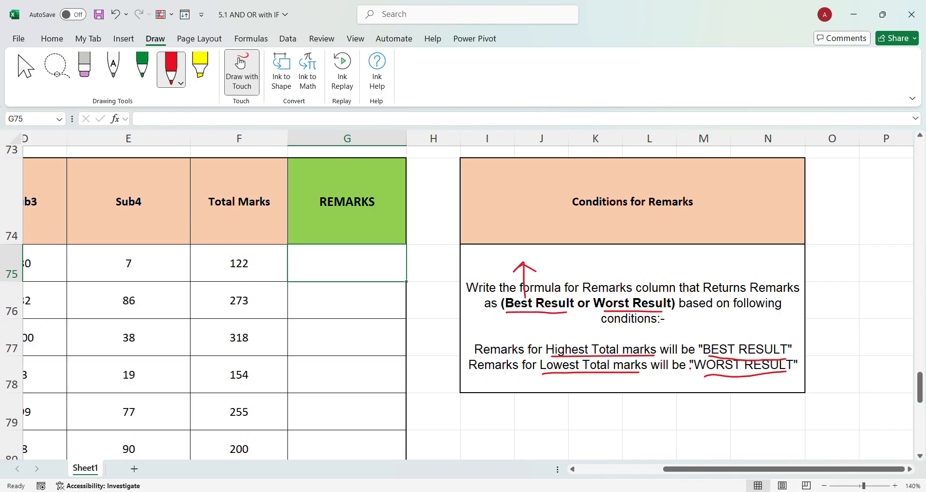
Stop inking, select the total marks in F75:F82 and look through them for the highest and lowest totals.
{"action": "left_click_drag", "start_coordinate": [695, 469], "coordinate": [647, 479]}
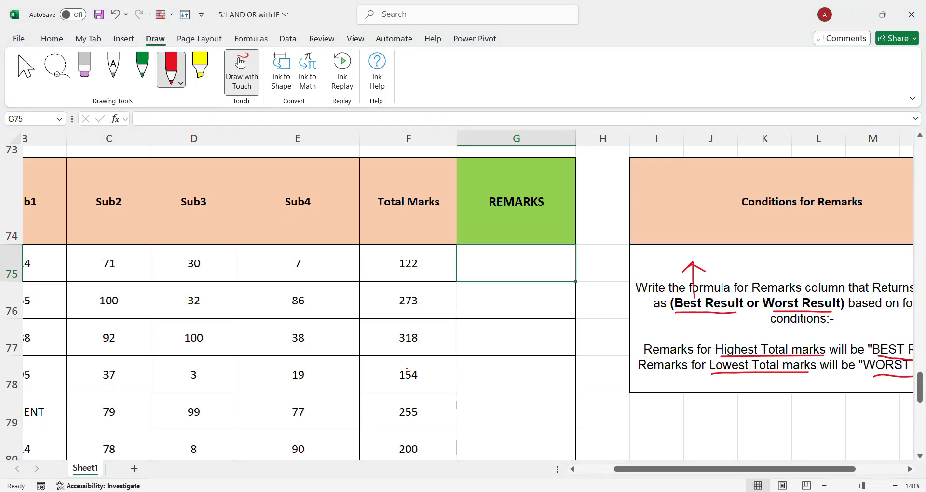
{"action": "left_click", "coordinate": [24, 67]}
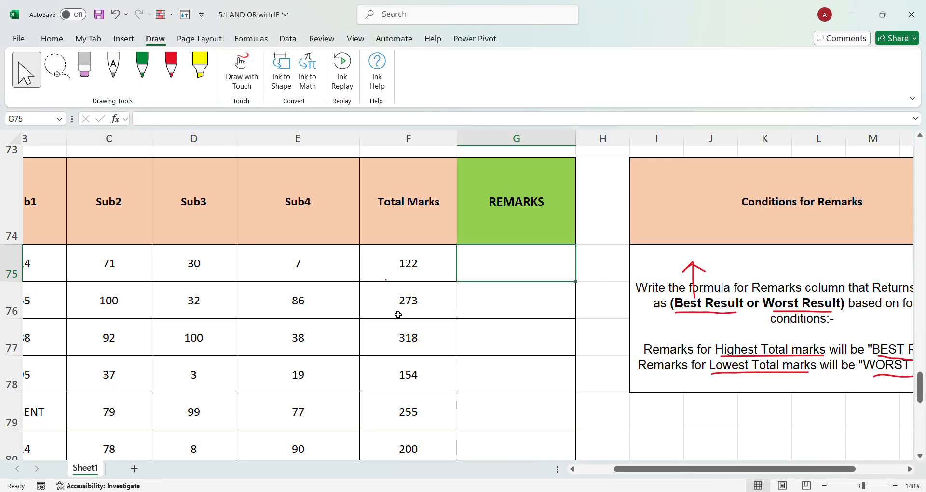
{"action": "mouse_move", "coordinate": [403, 270]}
{"action": "left_mouse_down"}
{"action": "mouse_move", "coordinate": [410, 459]}
{"action": "mouse_move", "coordinate": [383, 325]}
{"action": "mouse_move", "coordinate": [389, 426]}
{"action": "left_mouse_up"}
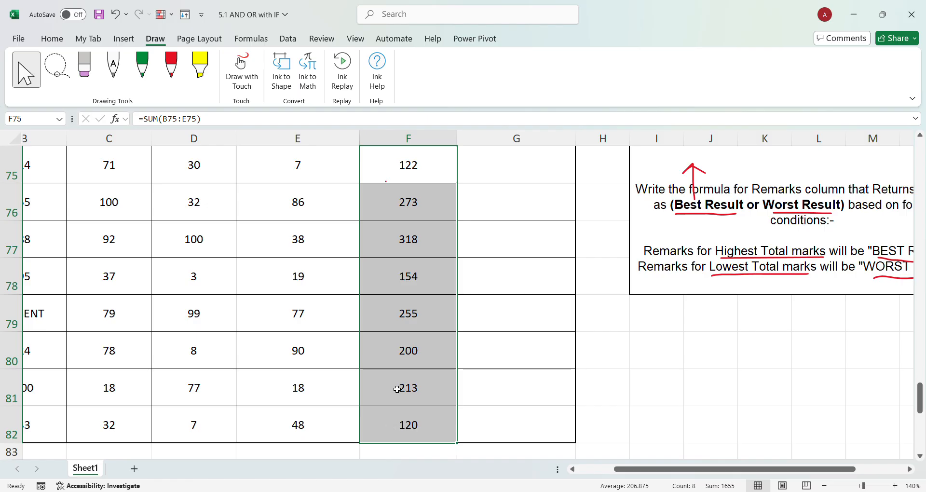
{"action": "scroll", "coordinate": [398, 383], "scroll_direction": "up", "scroll_amount": 1}
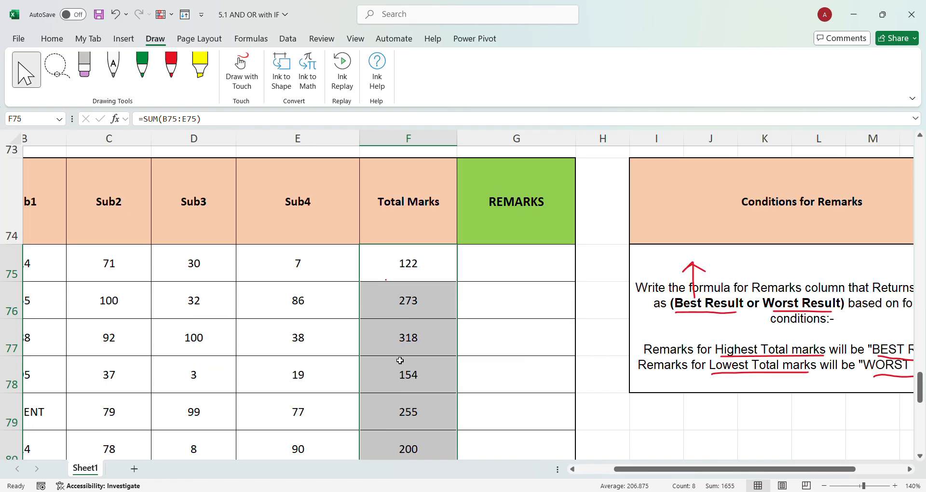
{"action": "scroll", "coordinate": [401, 361], "scroll_direction": "down", "scroll_amount": 1}
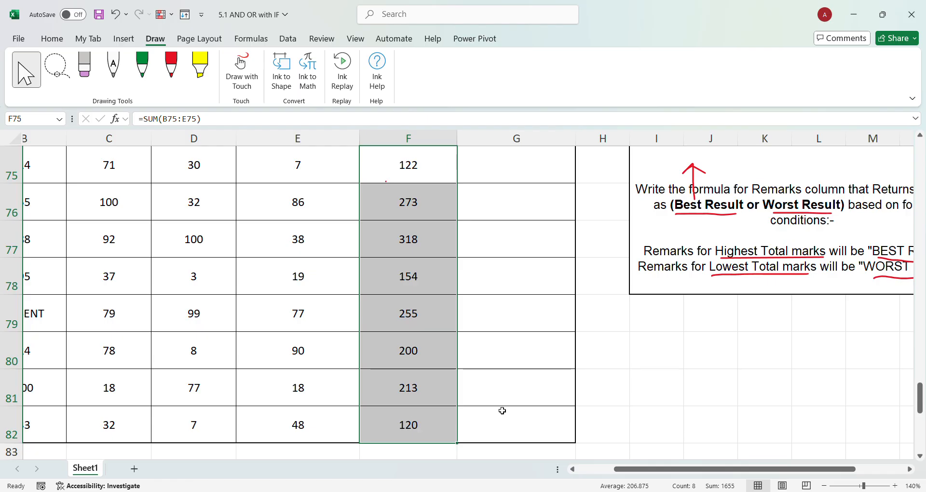
Start an IF formula in G75 that returns "BEST RESULT" when F75 equals MAX(F75:F82).
{"action": "scroll", "coordinate": [502, 408], "scroll_direction": "up", "scroll_amount": 2}
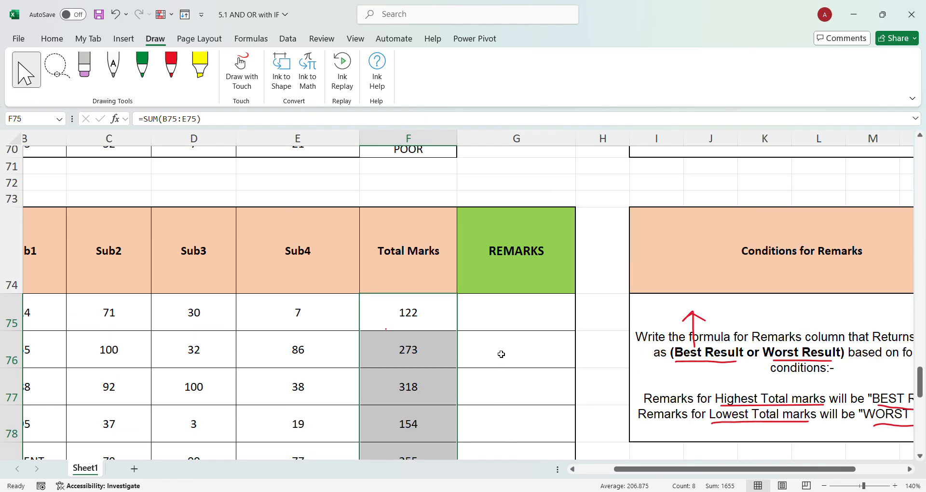
{"action": "left_click", "coordinate": [504, 317]}
{"action": "type", "text": "="}
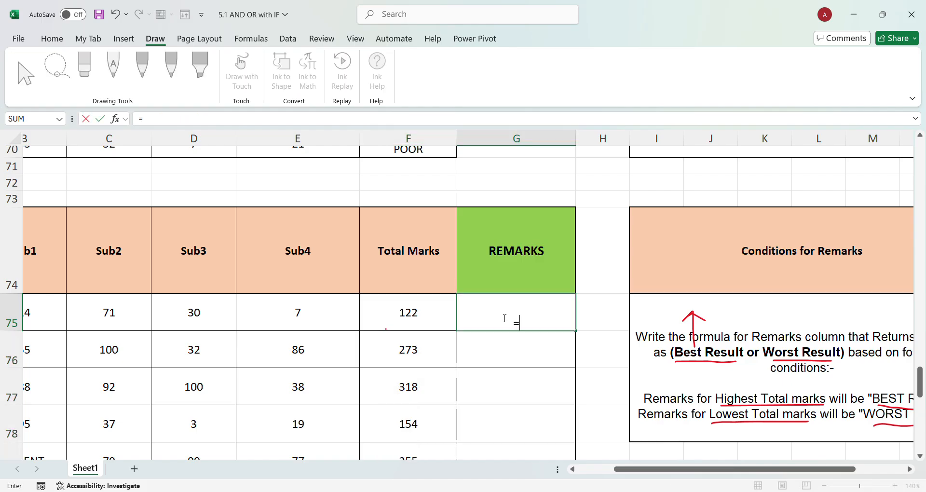
{"action": "type", "text": "IF("}
{"action": "left_click", "coordinate": [425, 318]}
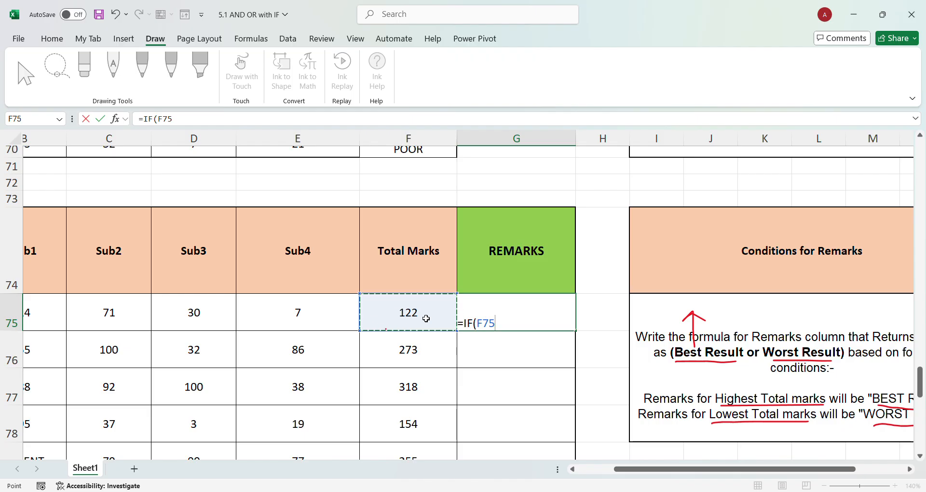
{"action": "type", "text": "=MA"}
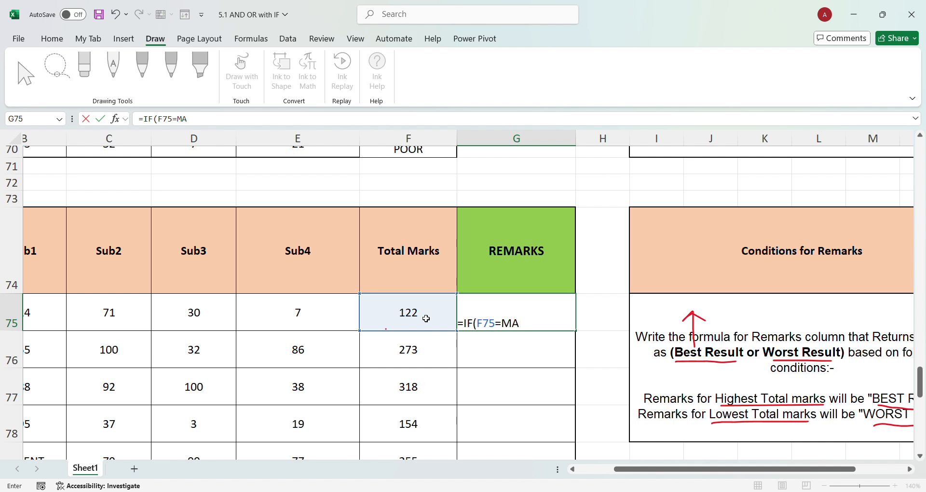
{"action": "type", "text": "X("}
{"action": "left_click_drag", "start_coordinate": [408, 315], "coordinate": [412, 428]}
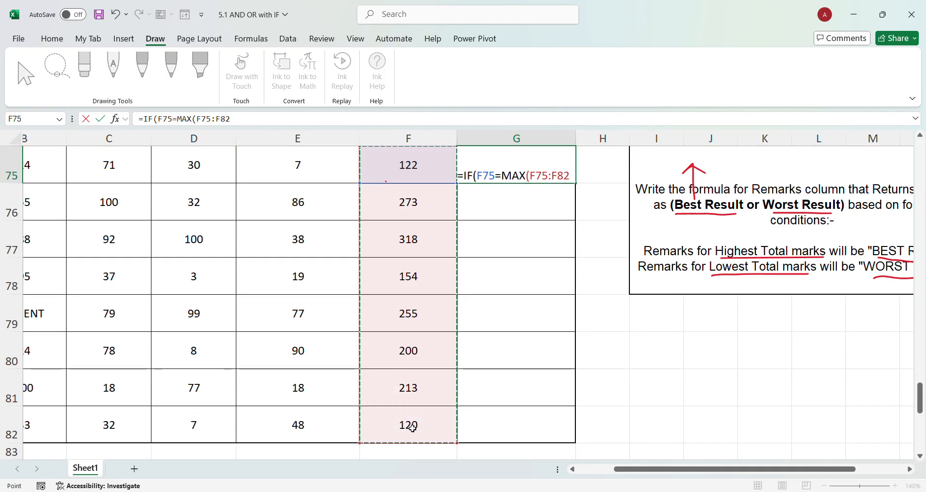
{"action": "type", "text": ")"}
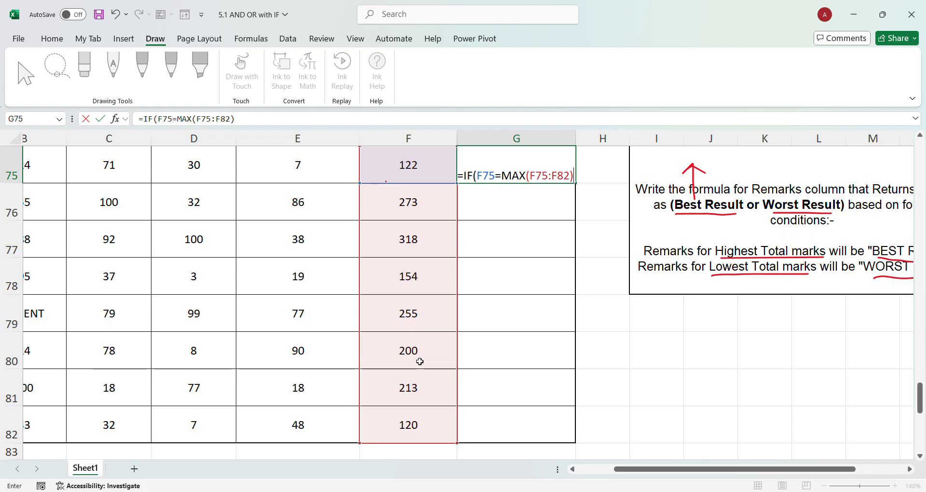
{"action": "type", "text": ",\"B"}
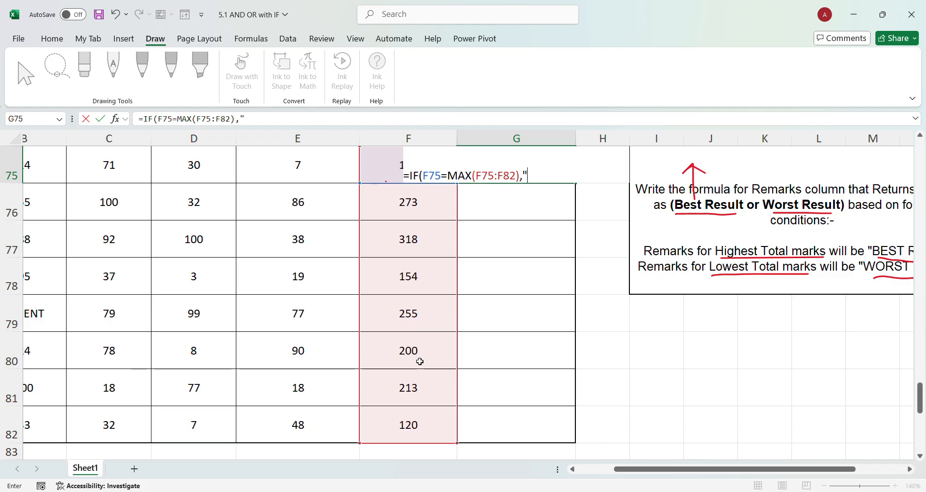
{"action": "type", "text": "EST RESULT\""}
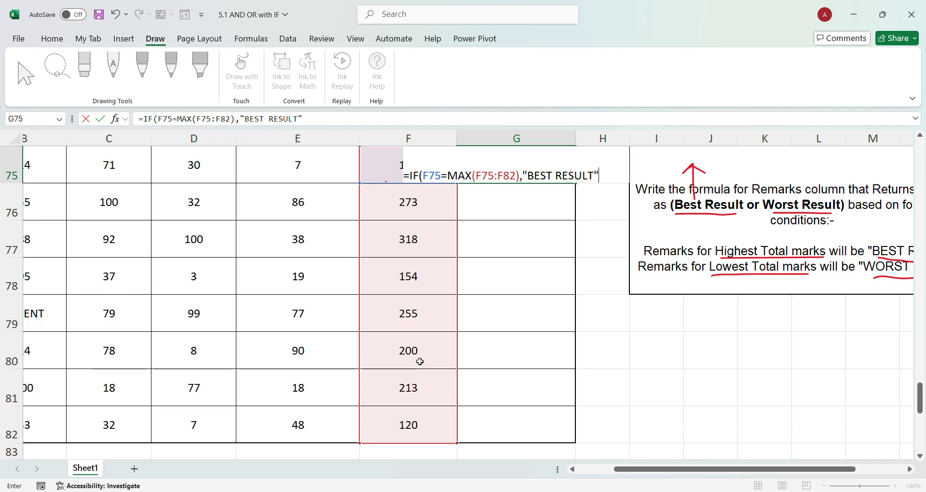
{"action": "type", "text": ","}
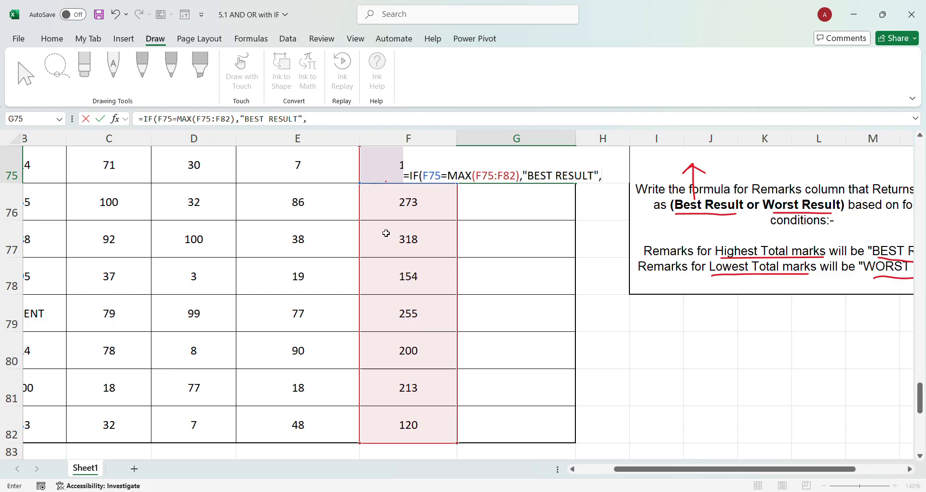
Add the condition F75=MIN(F75:F82) with the result "WORST RESULT" to the formula in G75.
{"action": "left_click", "coordinate": [393, 162]}
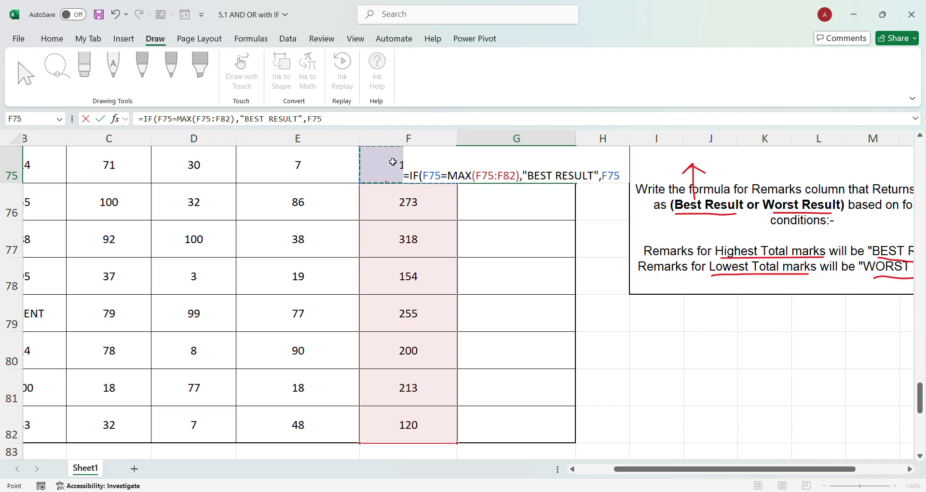
{"action": "type", "text": "=MIN("}
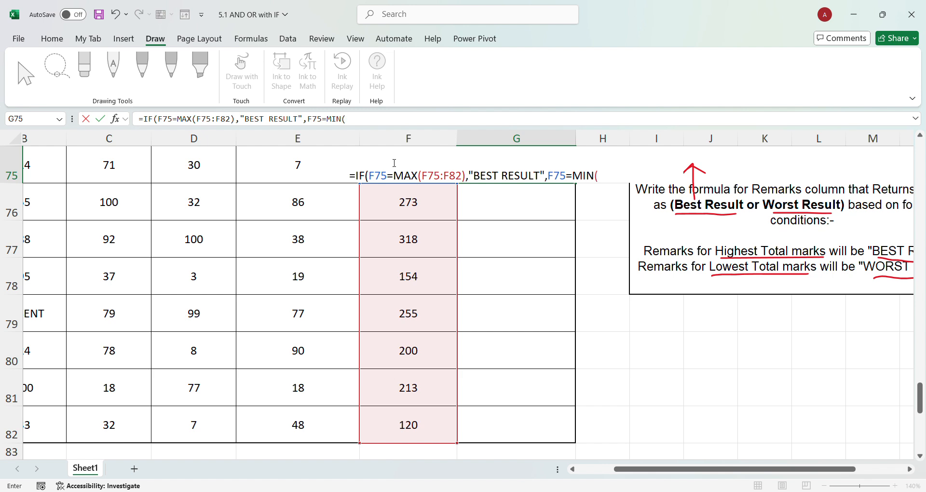
{"action": "left_click_drag", "start_coordinate": [402, 434], "coordinate": [420, 207]}
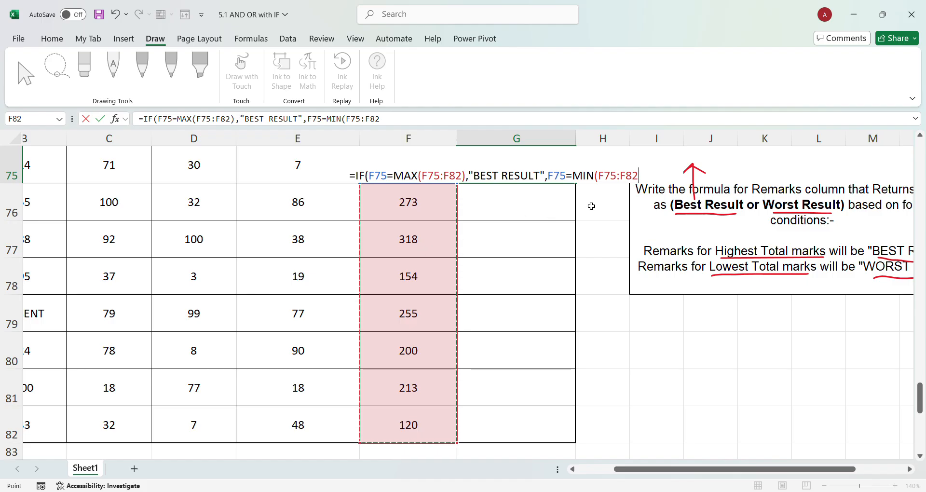
{"action": "type", "text": ")"}
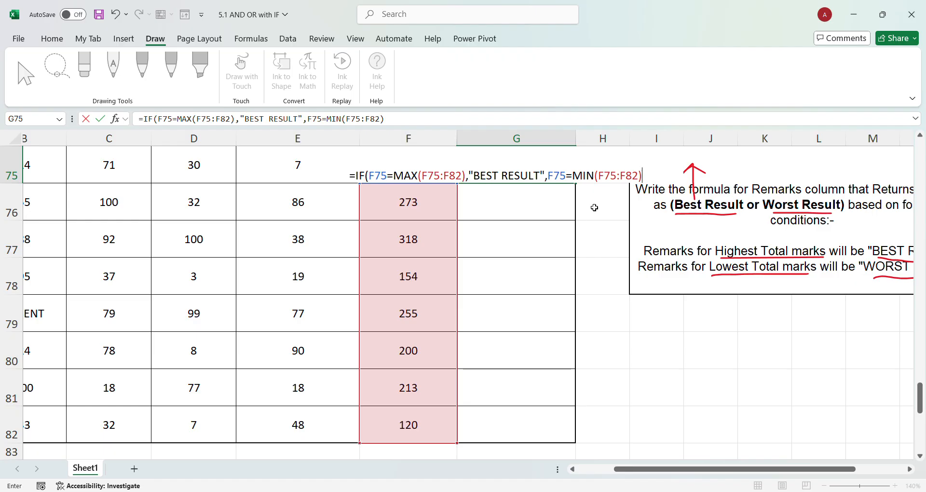
{"action": "type", "text": ",\"WORS"}
{"action": "type", "text": "T RESU"}
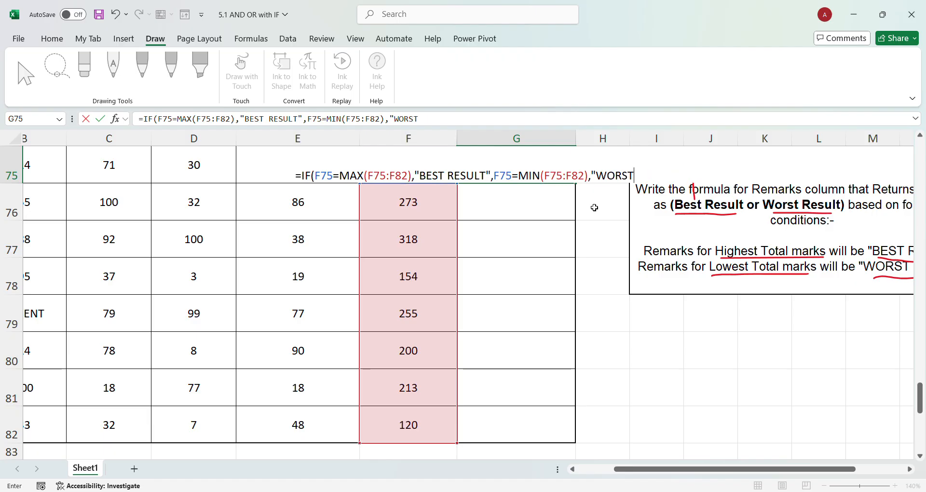
{"action": "type", "text": "LT\""}
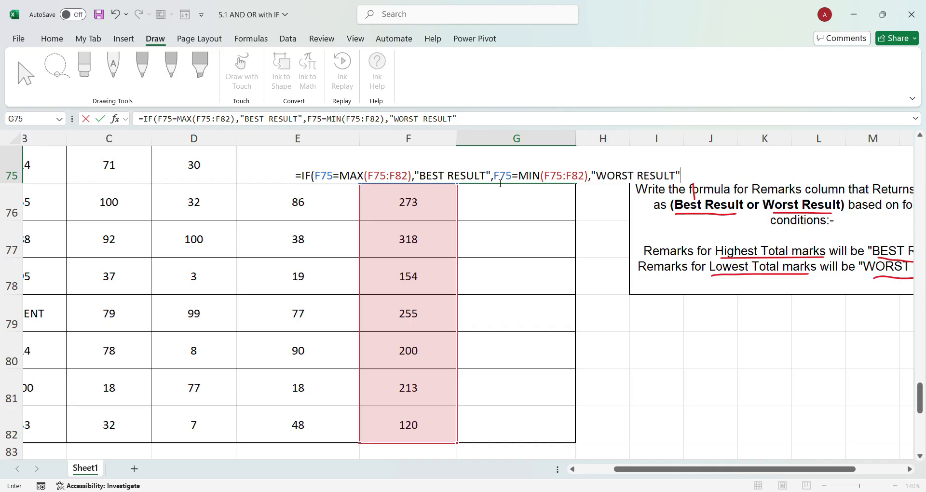
Wrap the MIN condition in a nested IF that otherwise returns an empty string "", and enter the G75 formula.
{"action": "left_click", "coordinate": [504, 177]}
{"action": "type", "text": "IF"}
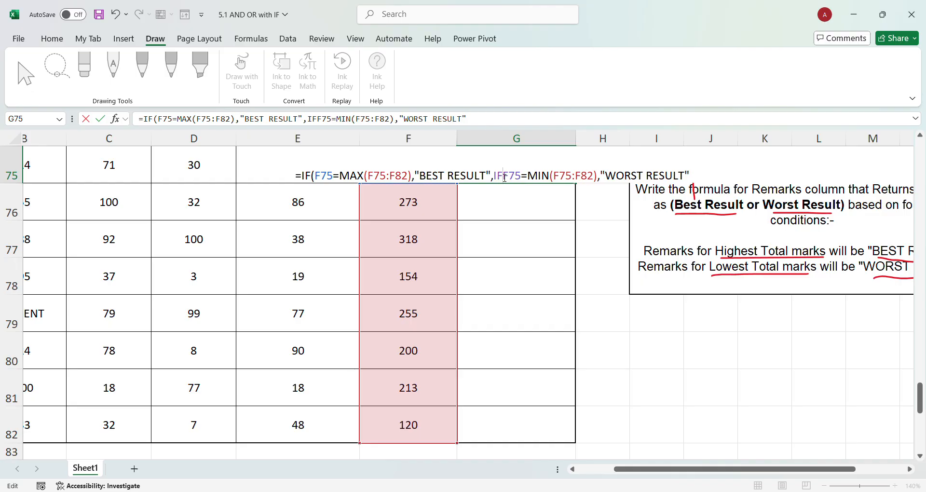
{"action": "type", "text": "("}
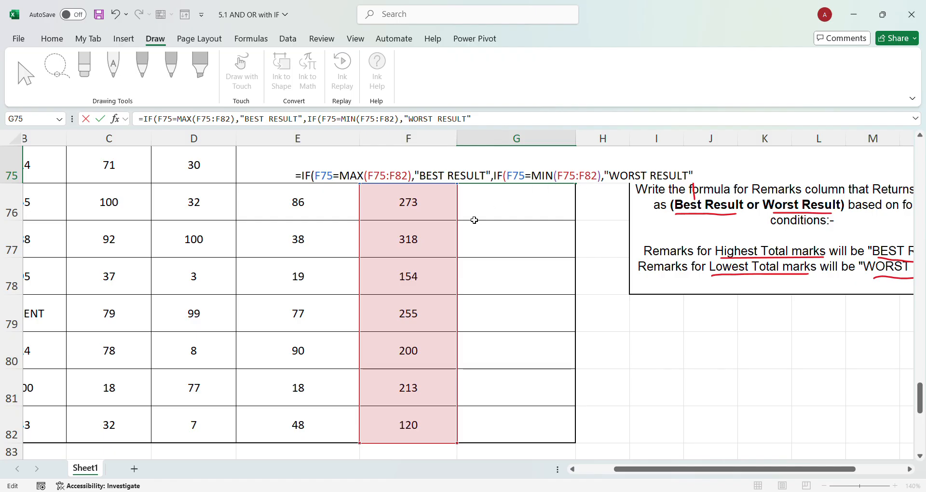
{"action": "left_click", "coordinate": [700, 178]}
{"action": "type", "text": ","}
{"action": "type", "text": "\"\")"}
{"action": "key", "text": "Return"}
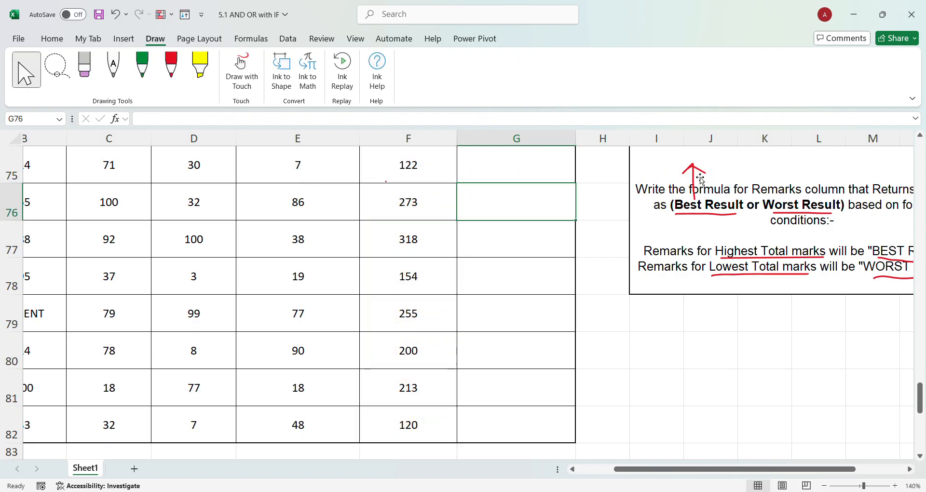
Fill the REMARKS formula from G75 down through G82.
{"action": "scroll", "coordinate": [544, 216], "scroll_direction": "up", "scroll_amount": 1}
{"action": "left_click", "coordinate": [529, 276]}
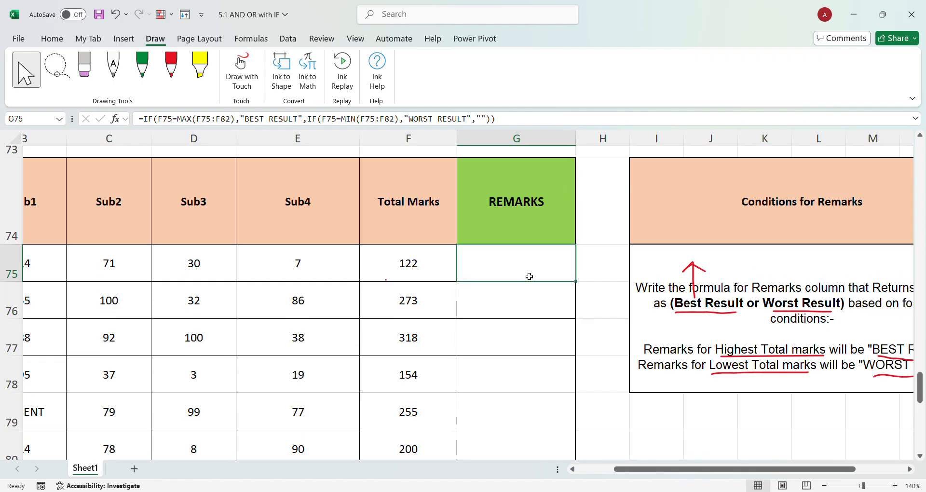
{"action": "left_click_drag", "start_coordinate": [533, 269], "coordinate": [528, 442]}
{"action": "key", "text": "ctrl+d"}
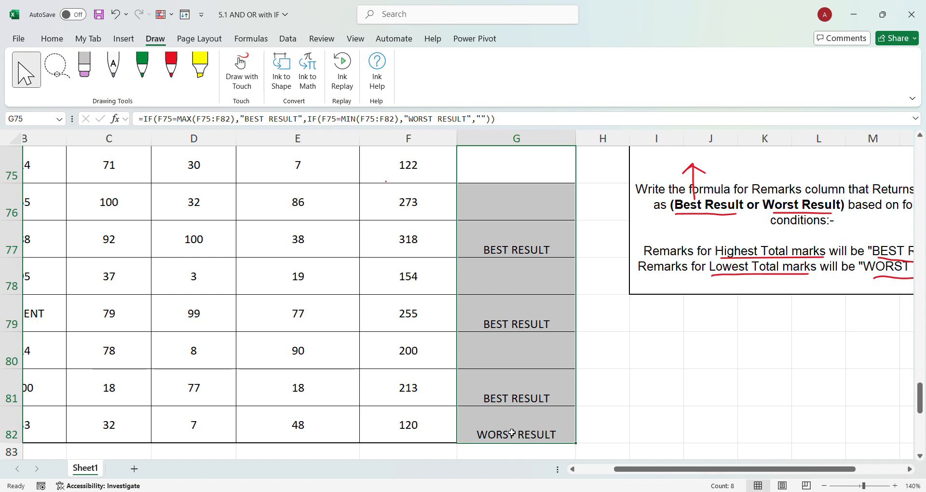
Compare the remarks with the totals in F82 and F77, and inspect the ranges referenced by the copied formula in G77.
{"action": "left_click", "coordinate": [422, 432]}
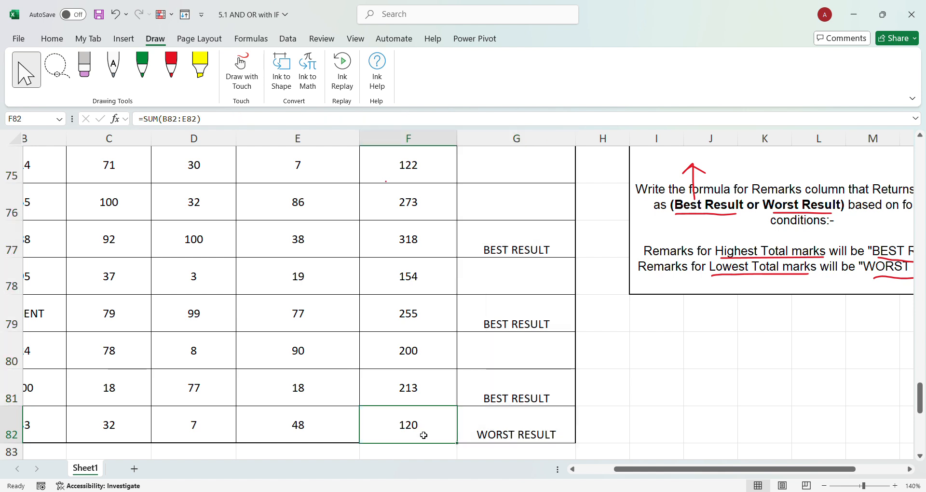
{"action": "left_click", "coordinate": [433, 240]}
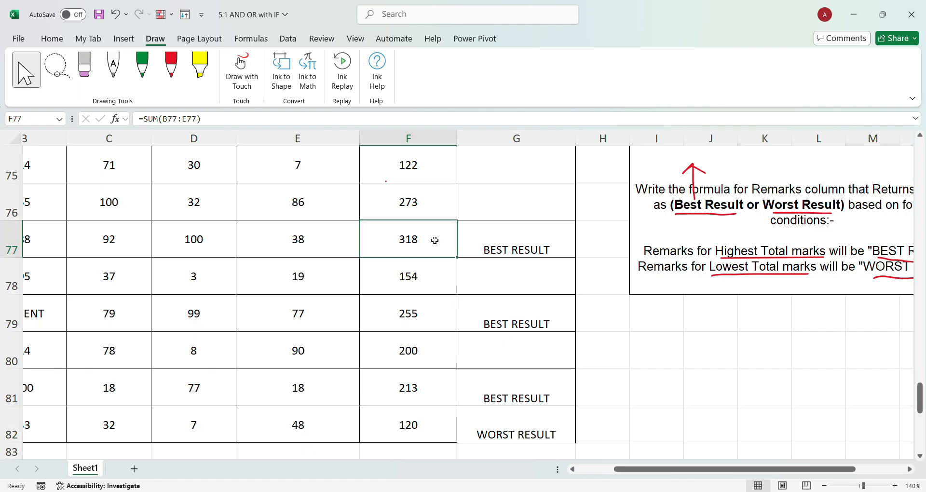
{"action": "scroll", "coordinate": [433, 261], "scroll_direction": "up", "scroll_amount": 1}
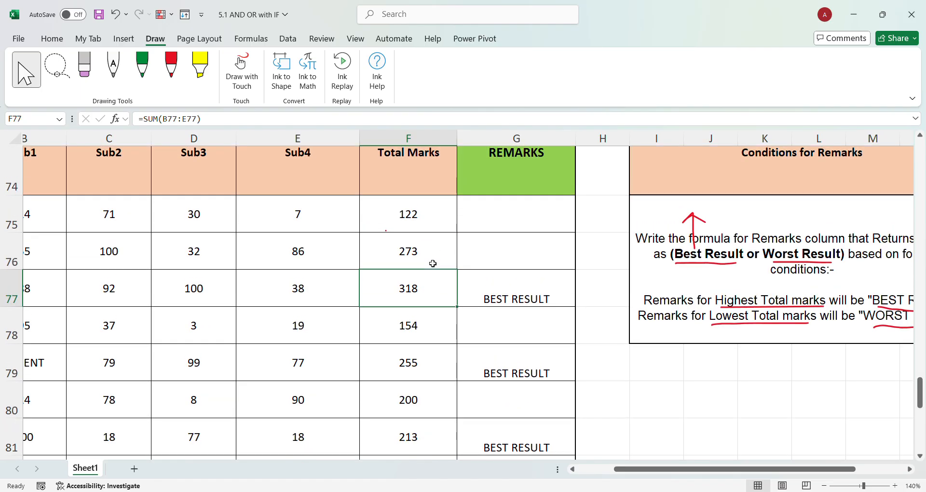
{"action": "scroll", "coordinate": [432, 284], "scroll_direction": "down", "scroll_amount": 1}
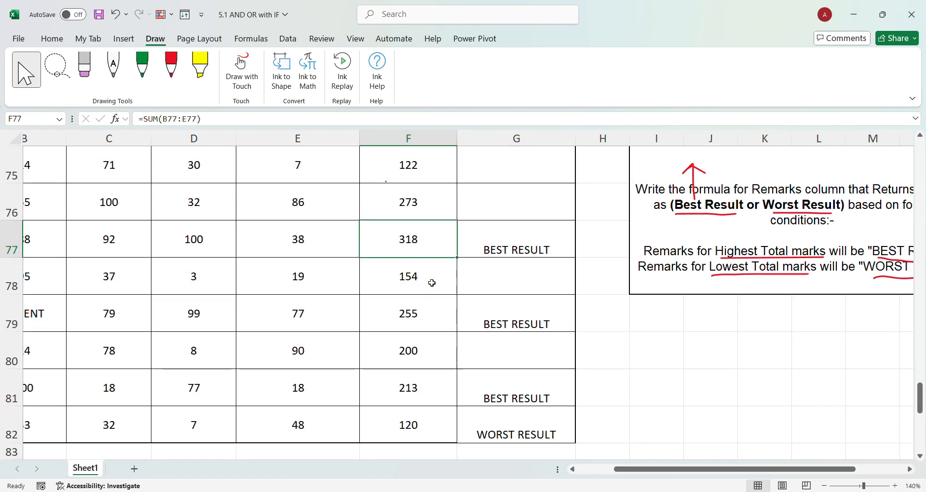
{"action": "scroll", "coordinate": [440, 254], "scroll_direction": "up", "scroll_amount": 1}
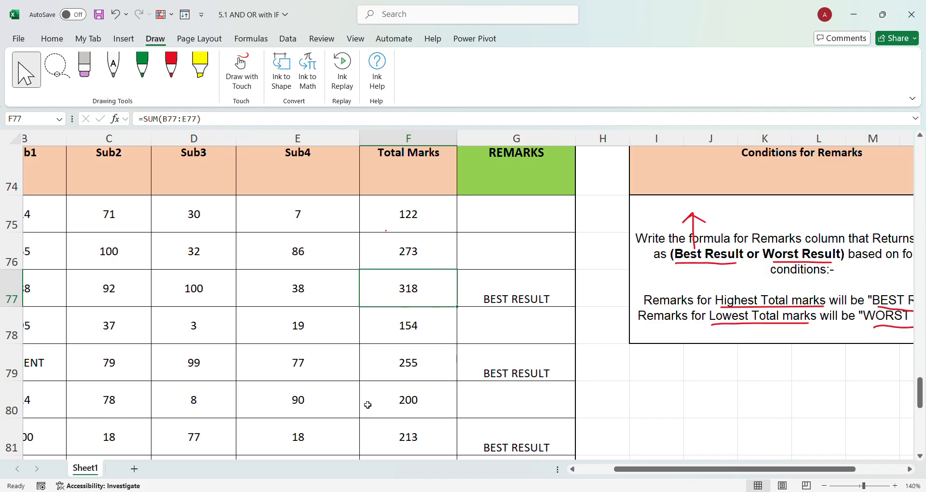
{"action": "double_click", "coordinate": [520, 302]}
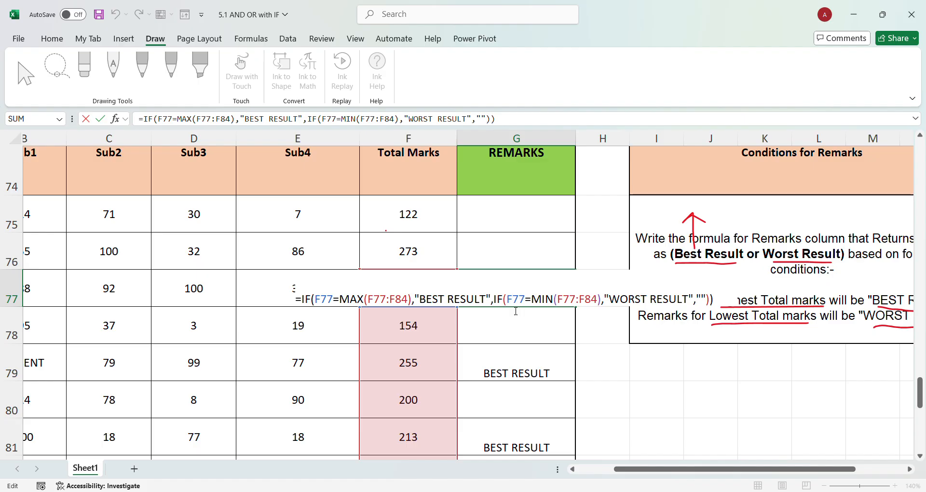
{"action": "key", "text": "ctrl+Return"}
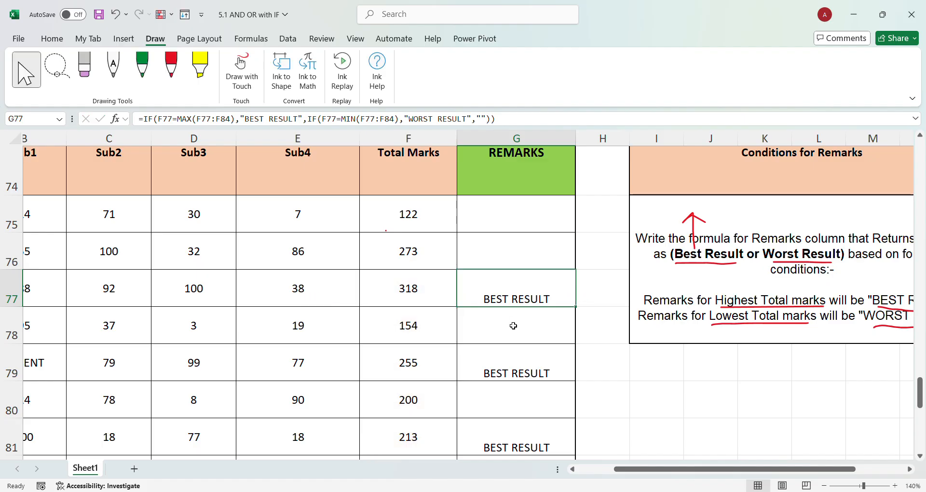
Reopen the formula in G75 and make its MAX range absolute as $F$75:$F$82.
{"action": "left_click", "coordinate": [502, 215]}
{"action": "double_click", "coordinate": [500, 218]}
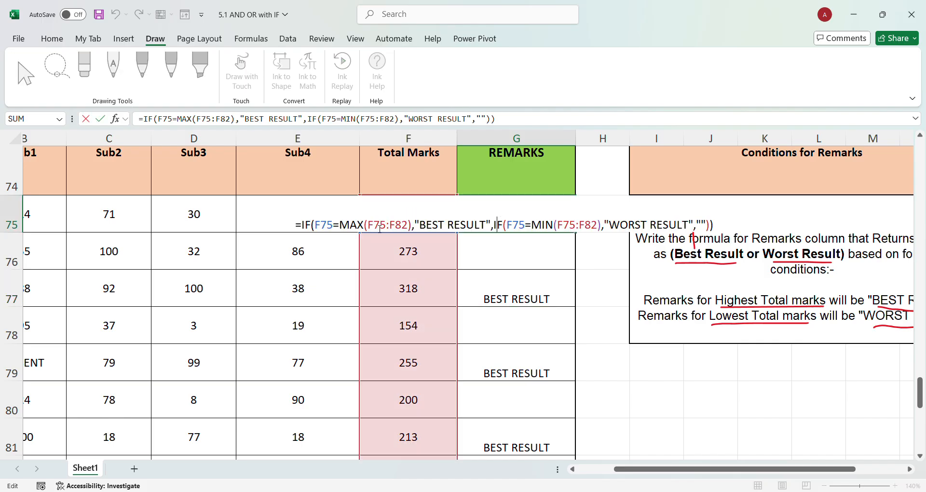
{"action": "left_click", "coordinate": [375, 229]}
{"action": "key", "text": "F4"}
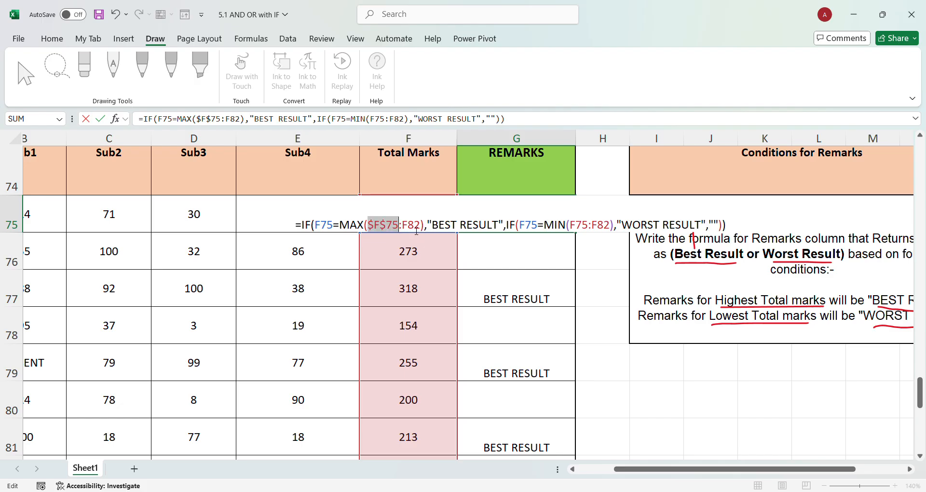
{"action": "left_click", "coordinate": [414, 226]}
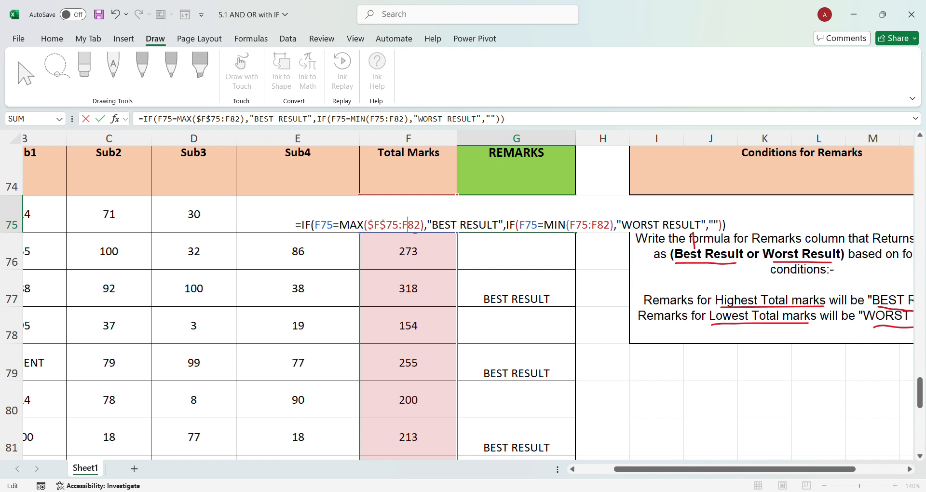
{"action": "key", "text": "F4"}
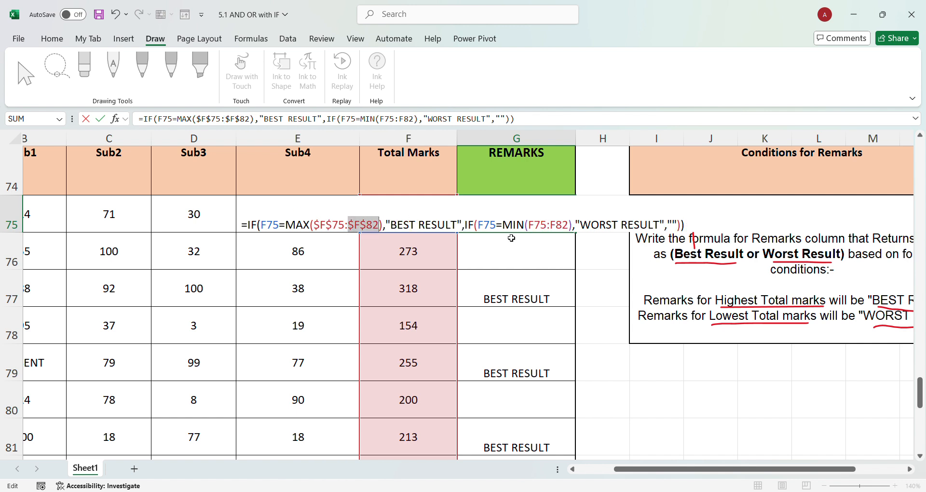
Make the MIN range in the G75 formula absolute as $F$75:$F$82 and enter the formula.
{"action": "left_click", "coordinate": [540, 226]}
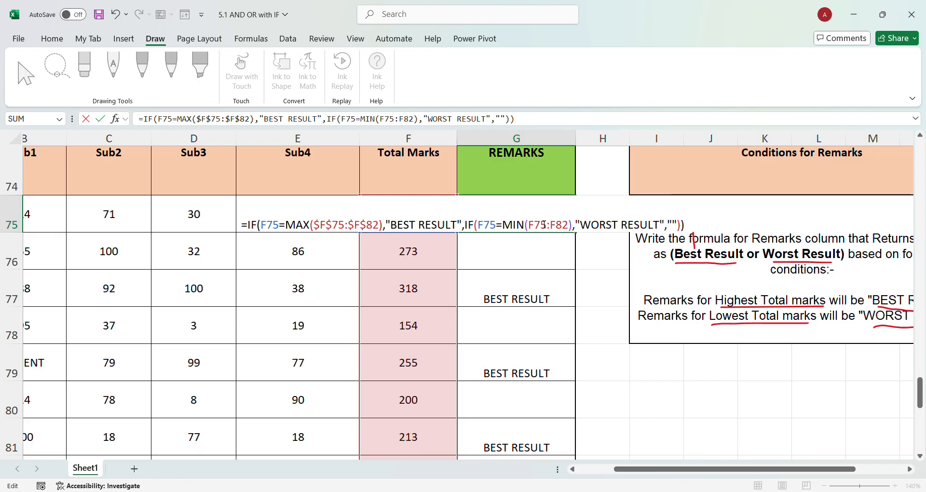
{"action": "key", "text": "F4"}
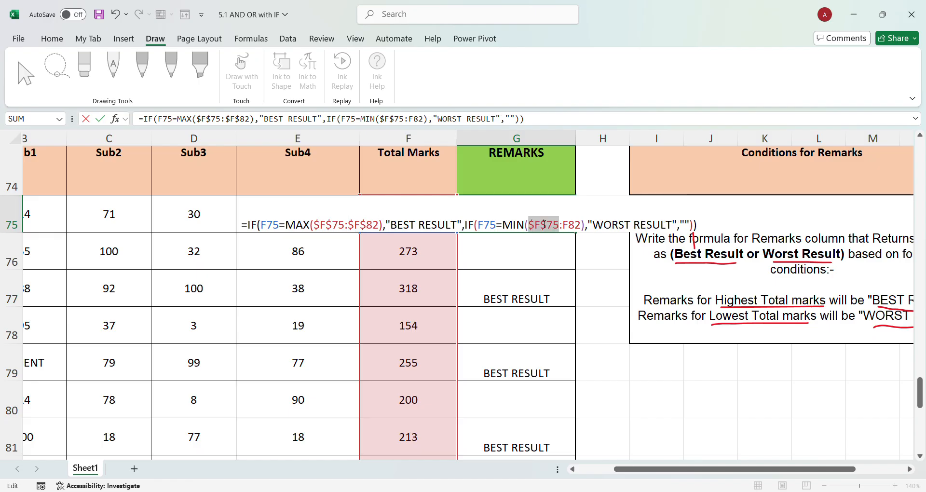
{"action": "left_click", "coordinate": [573, 226]}
{"action": "key", "text": "F4"}
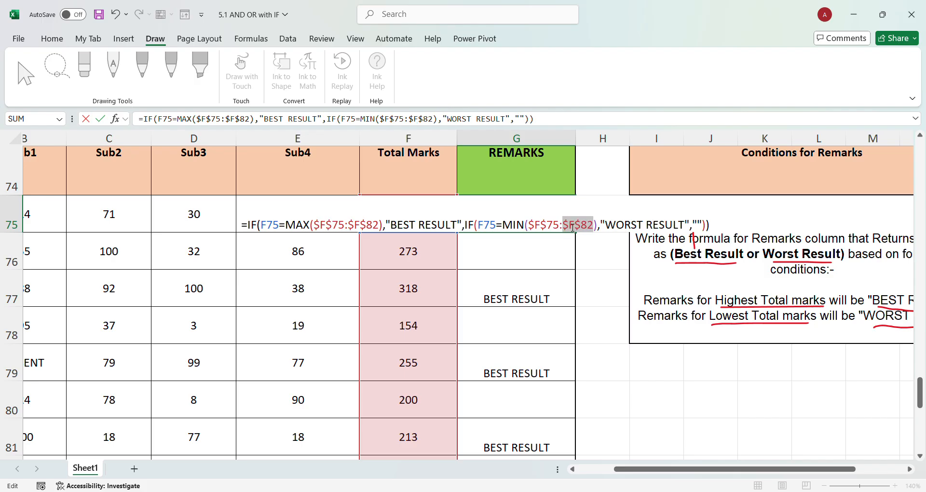
{"action": "left_click", "coordinate": [718, 224]}
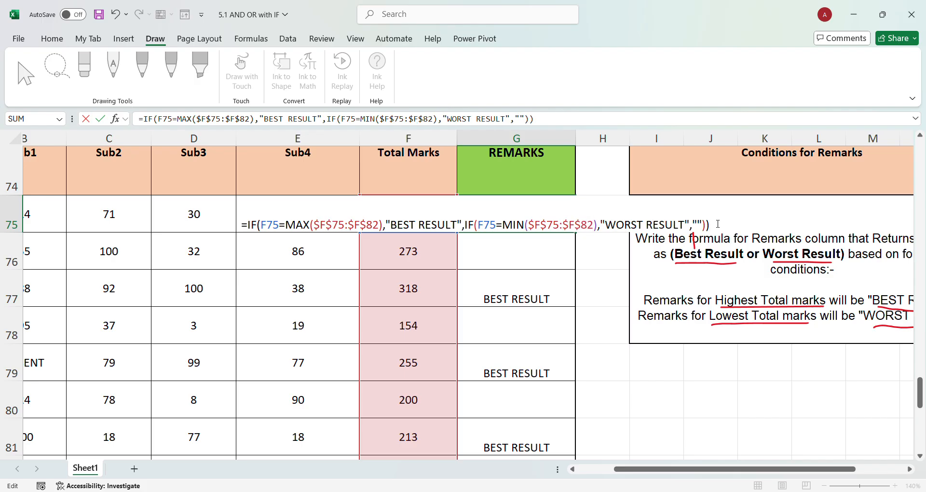
{"action": "key", "text": "Return"}
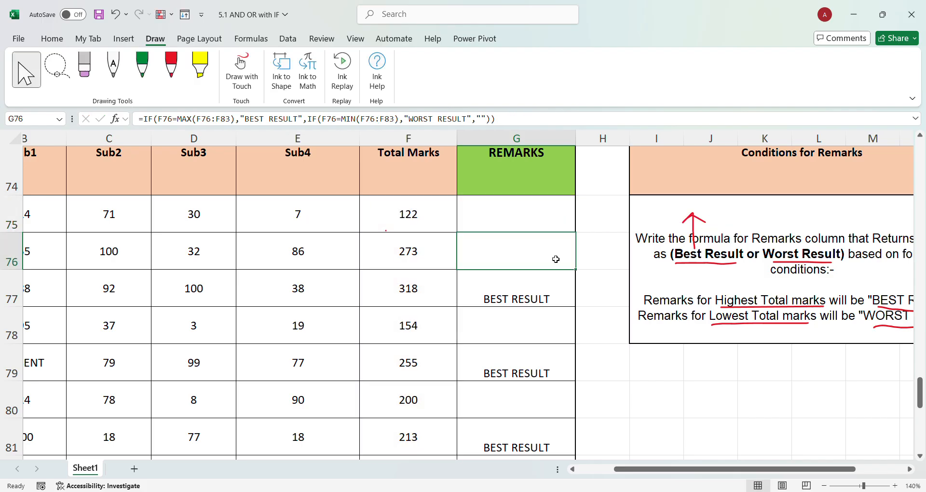
Refill the REMARKS cells G75:G82 from the formula in G76 and check the copied formulas in G75 through G78.
{"action": "left_click_drag", "start_coordinate": [576, 270], "coordinate": [584, 440]}
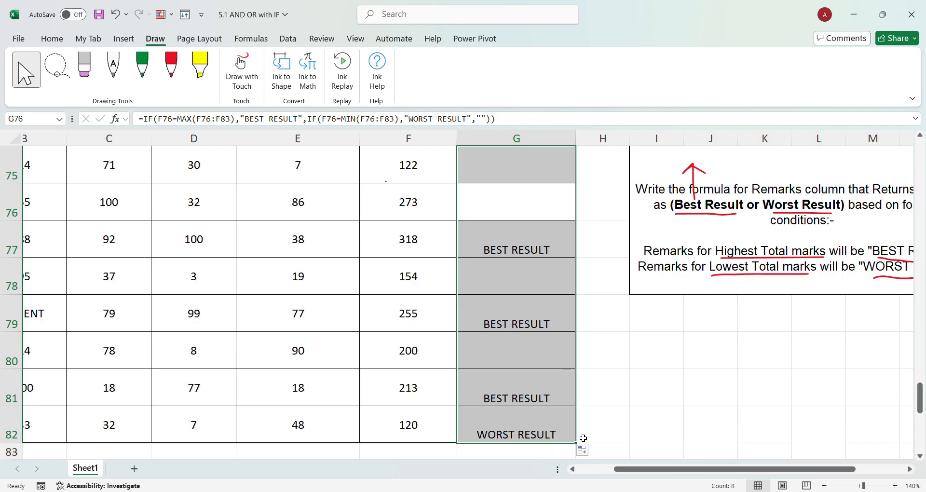
{"action": "left_click", "coordinate": [511, 204]}
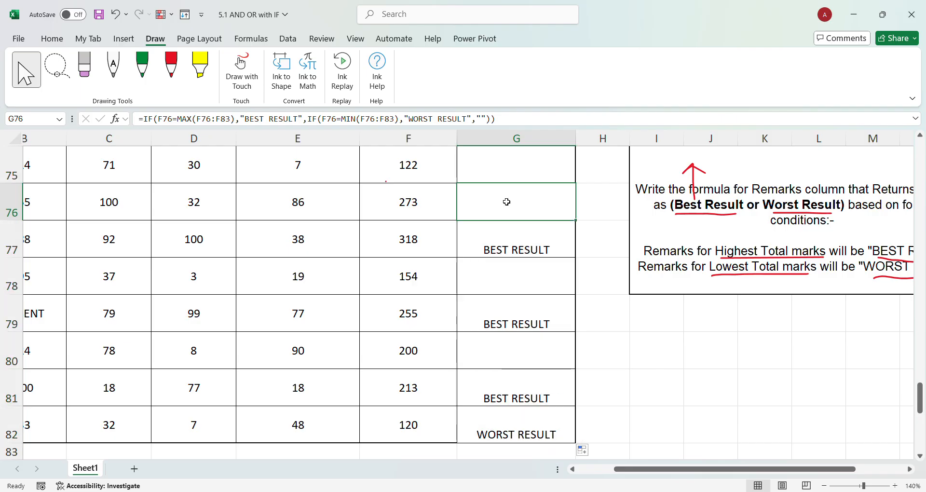
{"action": "left_click", "coordinate": [505, 241]}
{"action": "left_click", "coordinate": [516, 289]}
{"action": "left_click", "coordinate": [516, 235]}
{"action": "left_click", "coordinate": [517, 203]}
{"action": "left_click", "coordinate": [516, 175]}
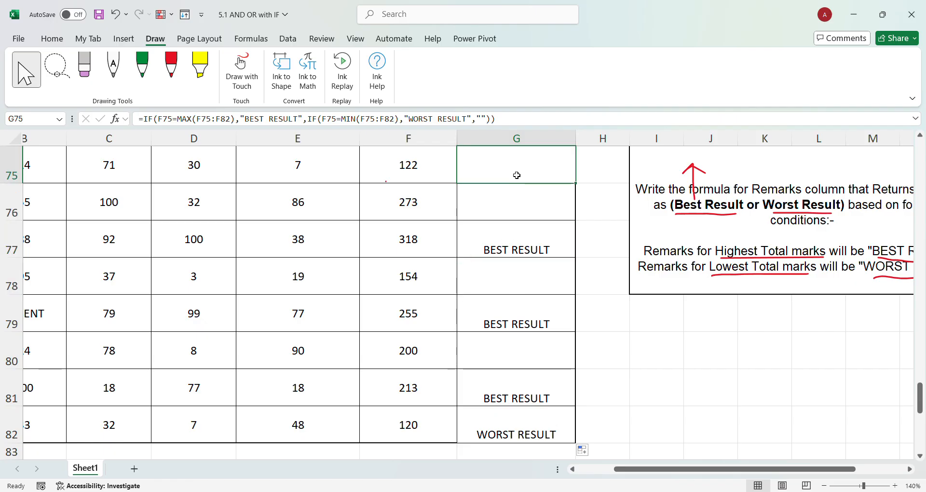
Clear all the REMARKS formulas from G75 through G82.
{"action": "scroll", "coordinate": [516, 175], "scroll_direction": "up", "scroll_amount": 1}
{"action": "left_click_drag", "start_coordinate": [537, 253], "coordinate": [528, 398]}
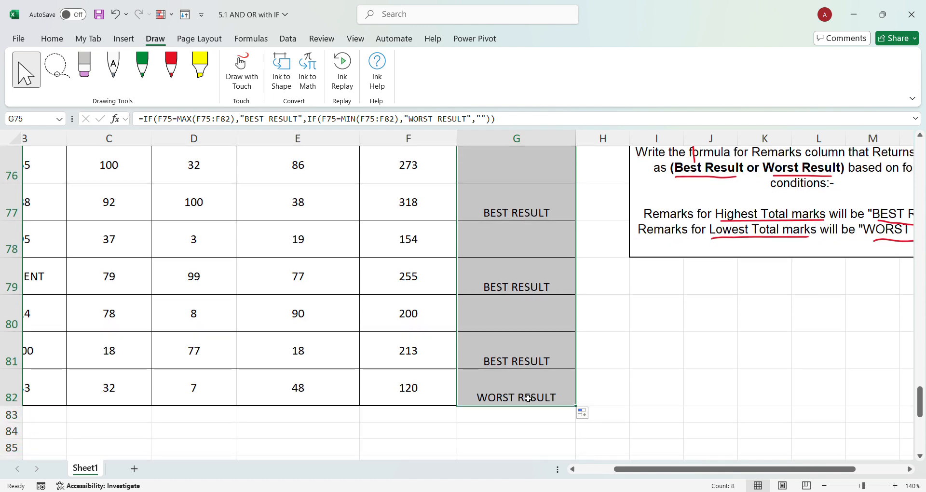
{"action": "key", "text": "Delete"}
Start an IF formula in G75 that returns "BEST RESULT" when F75 equals MAX($F$75:$F$82).
{"action": "scroll", "coordinate": [529, 399], "scroll_direction": "up", "scroll_amount": 1}
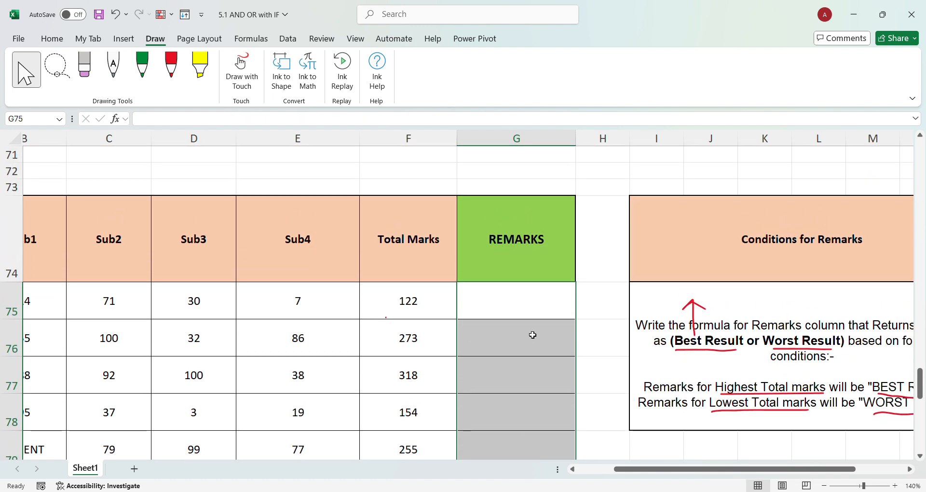
{"action": "left_click", "coordinate": [513, 306]}
{"action": "double_click", "coordinate": [513, 310]}
{"action": "type", "text": "=IF("}
{"action": "left_click", "coordinate": [428, 303]}
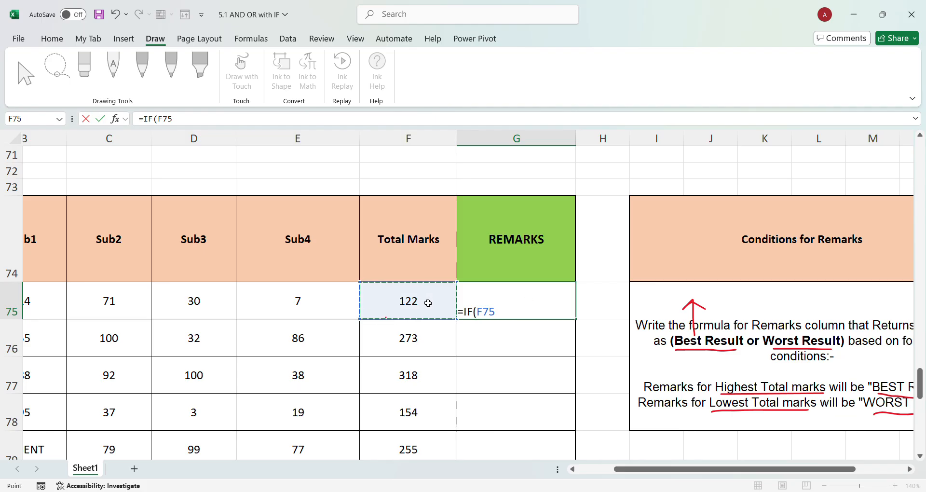
{"action": "type", "text": "=MAX"}
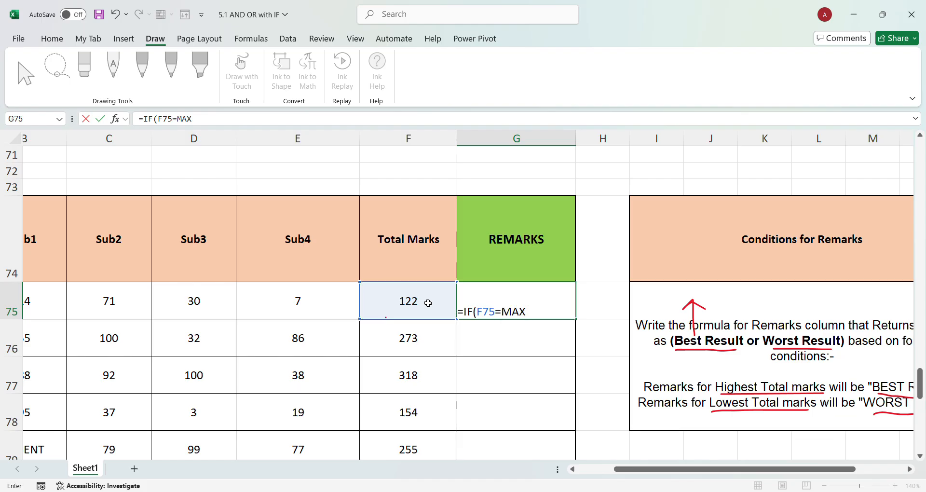
{"action": "type", "text": "("}
{"action": "left_click_drag", "start_coordinate": [428, 303], "coordinate": [416, 436]}
{"action": "key", "text": "F4"}
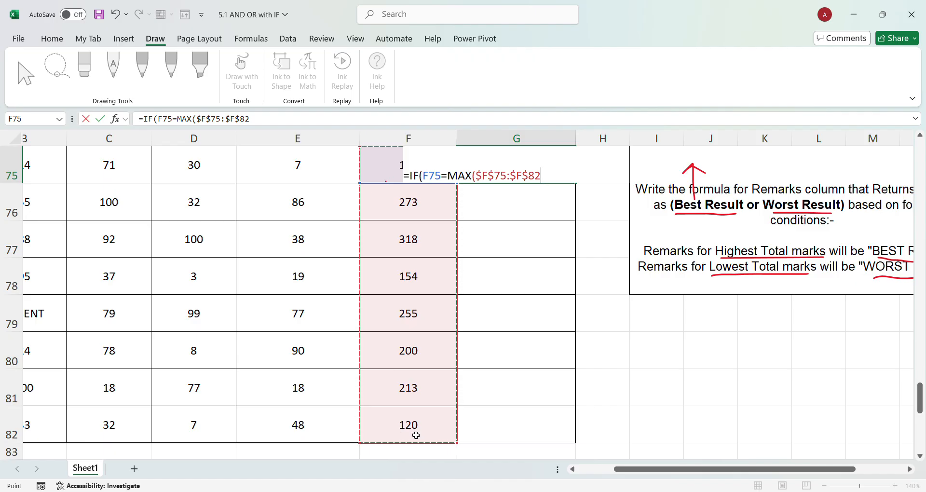
{"action": "type", "text": ")"}
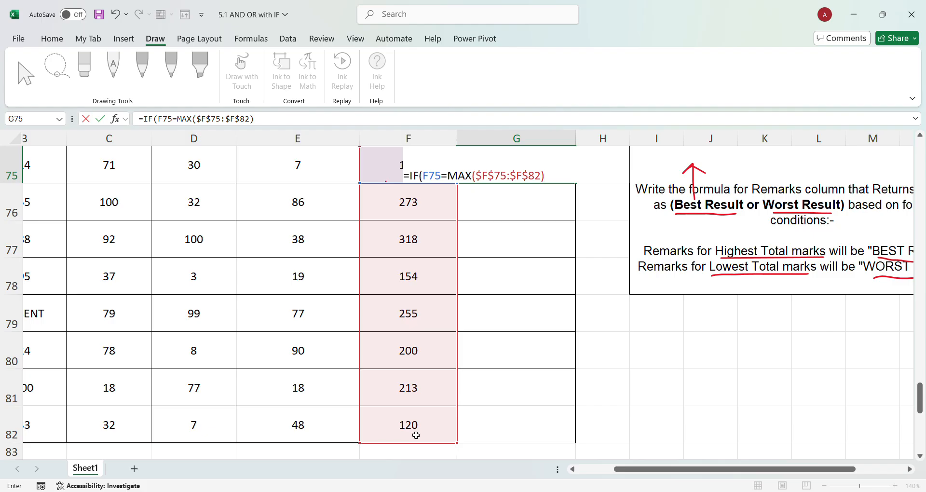
{"action": "type", "text": ",\"BEST RESULT\","}
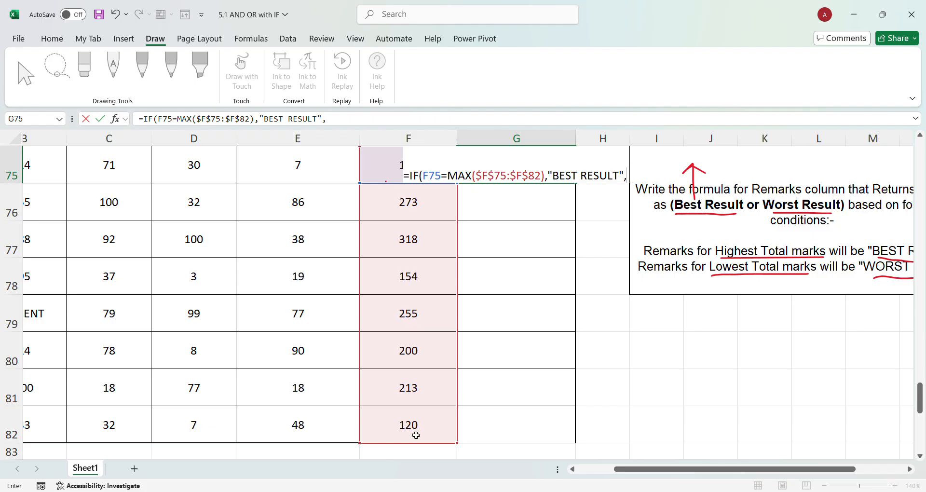
Add a nested IF to the G75 formula testing whether F75 equals MIN($F$75:$F$82).
{"action": "type", "text": "IF"}
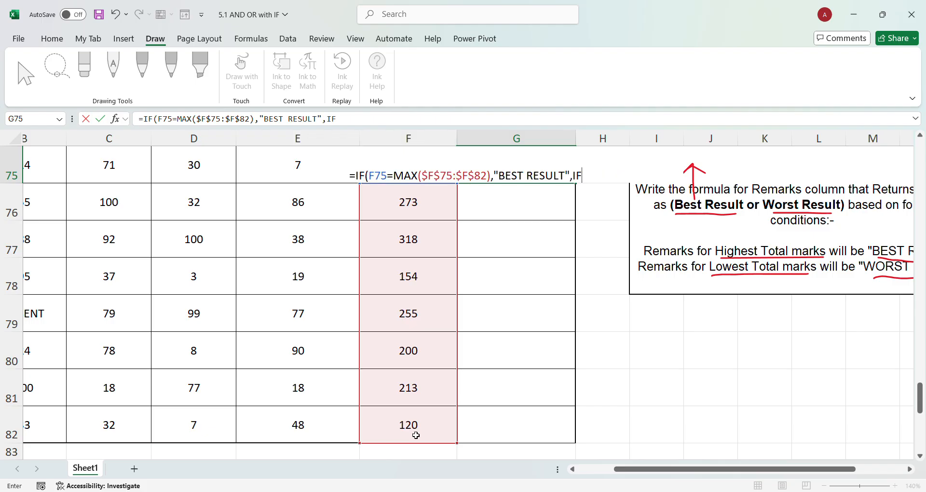
{"action": "type", "text": "(F75-"}
{"action": "key", "text": "BackSpace"}
{"action": "type", "text": "=MIN"}
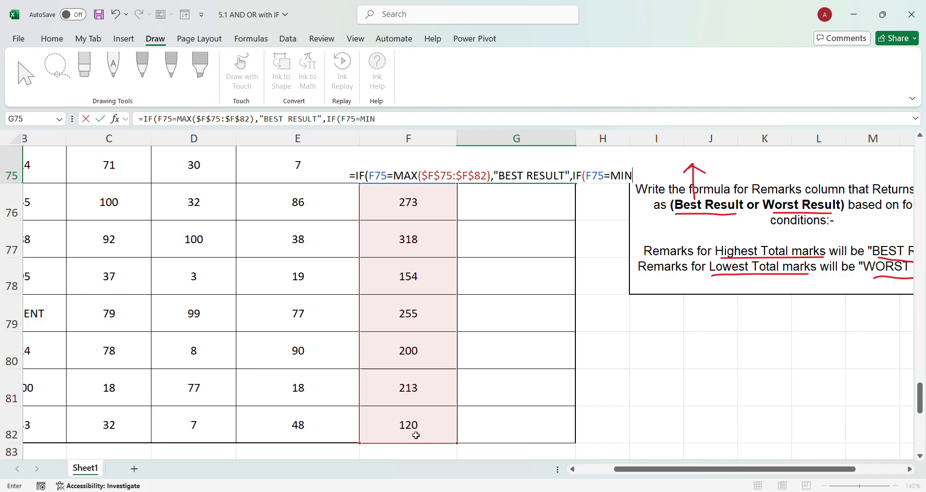
{"action": "type", "text": "("}
{"action": "left_click_drag", "start_coordinate": [393, 431], "coordinate": [409, 175]}
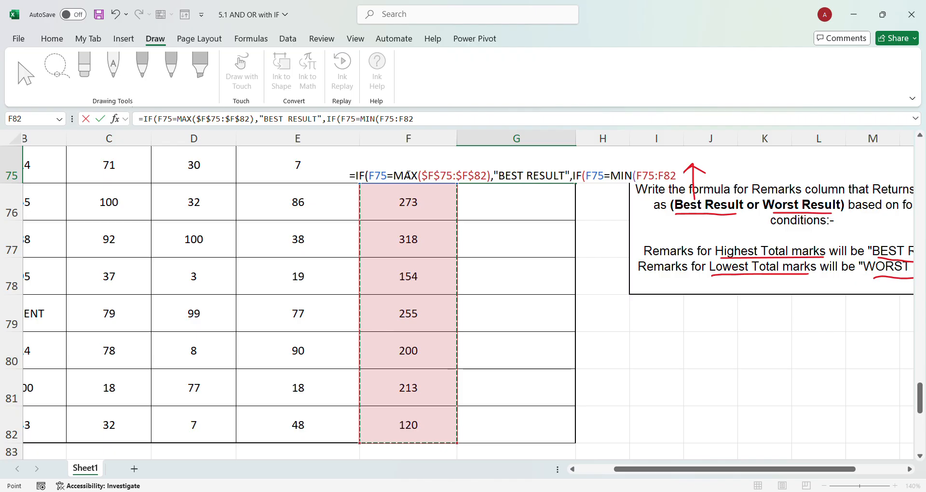
{"action": "key", "text": "F4"}
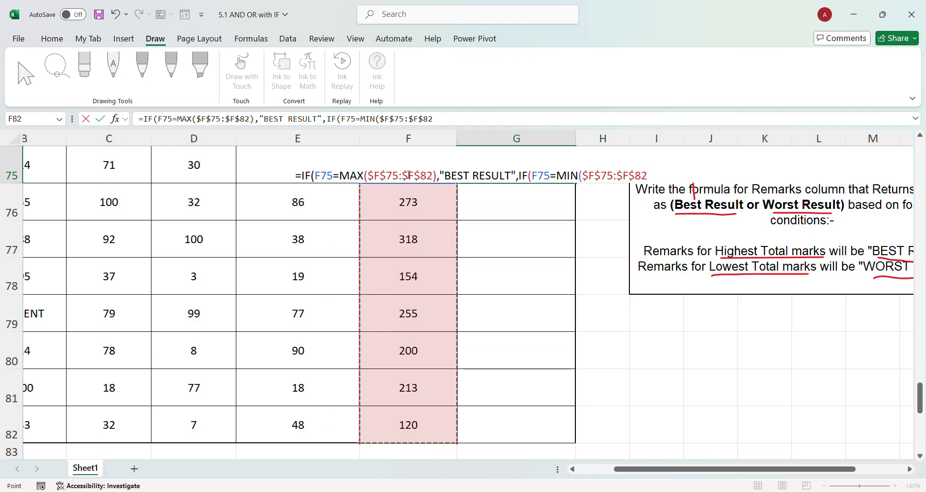
{"action": "type", "text": ")"}
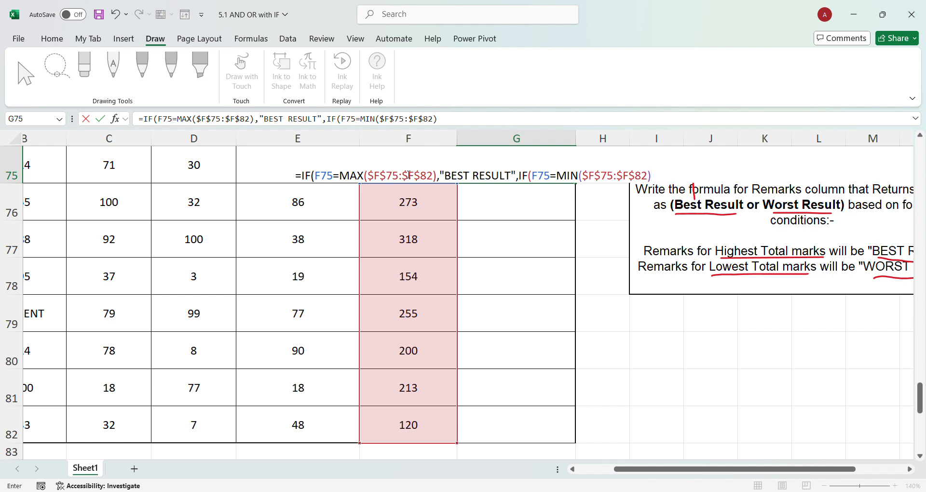
Make the nested IF return "WORST RESULT" when true and "-" otherwise, and enter the G75 formula.
{"action": "type", "text": ",\"WO"}
{"action": "type", "text": "RST RES"}
{"action": "type", "text": "ULT"}
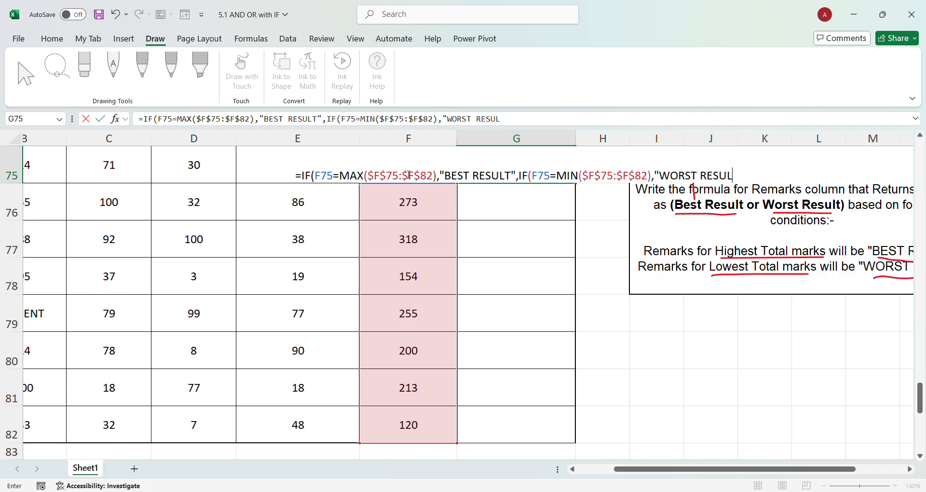
{"action": "type", "text": "\",\""}
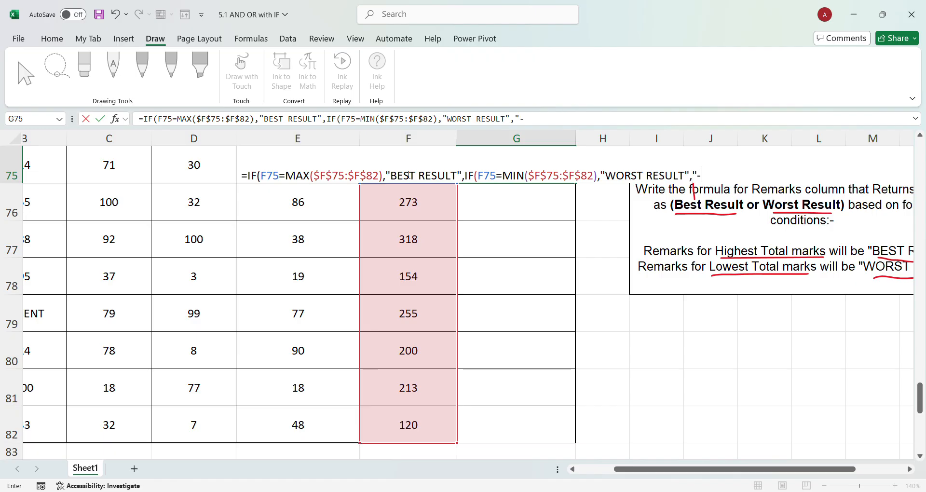
{"action": "type", "text": "-\")"}
{"action": "type", "text": ")"}
{"action": "key", "text": "Return"}
Fill the REMARKS formula from G75 down through G82.
{"action": "left_click", "coordinate": [532, 173]}
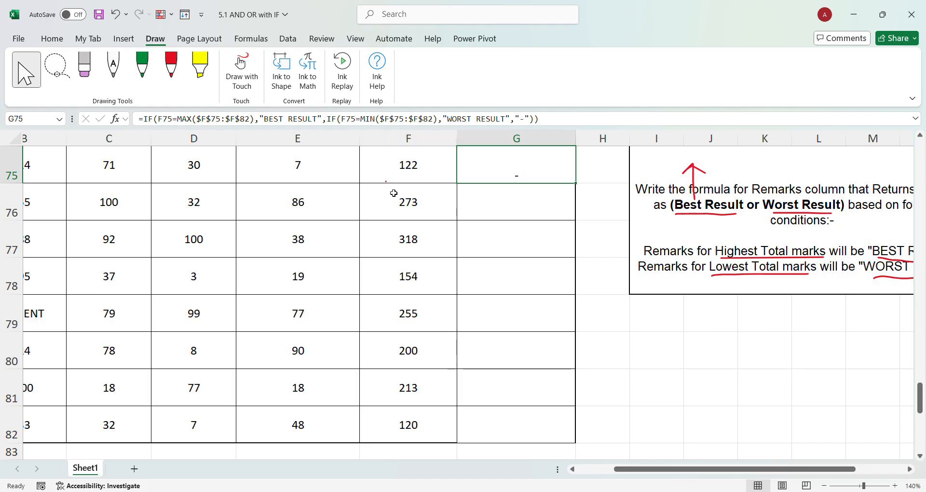
{"action": "left_click_drag", "start_coordinate": [550, 175], "coordinate": [539, 420]}
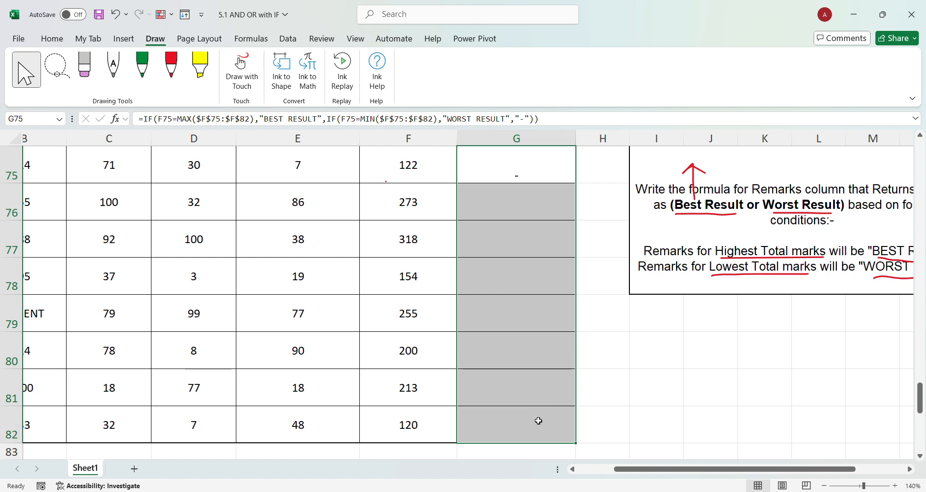
{"action": "key", "text": "ctrl+d"}
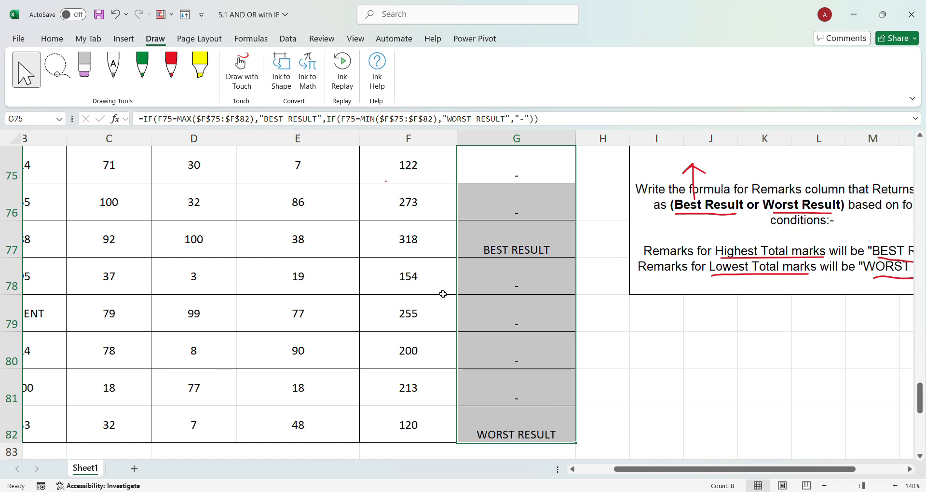
Compare the total in F77 with its remark in G77 and the student names in column A.
{"action": "left_click", "coordinate": [415, 245]}
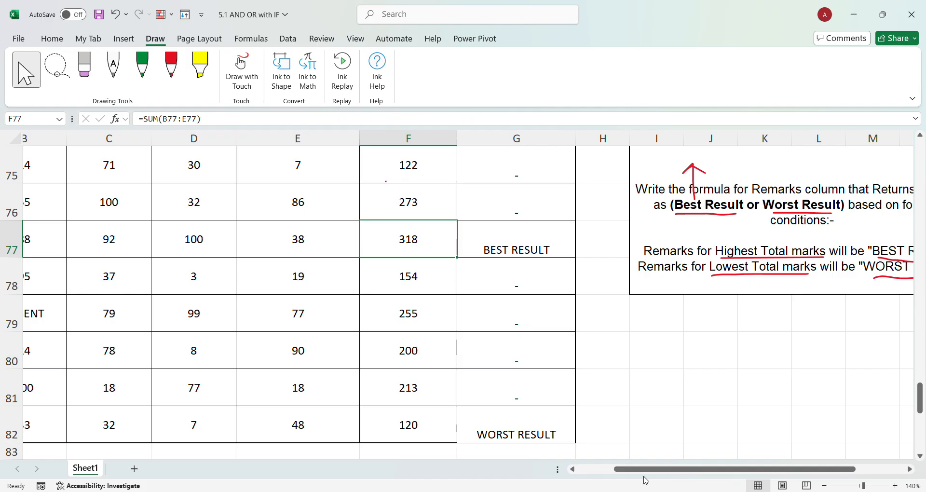
{"action": "scroll", "coordinate": [645, 477], "scroll_direction": "left", "scroll_amount": 3}
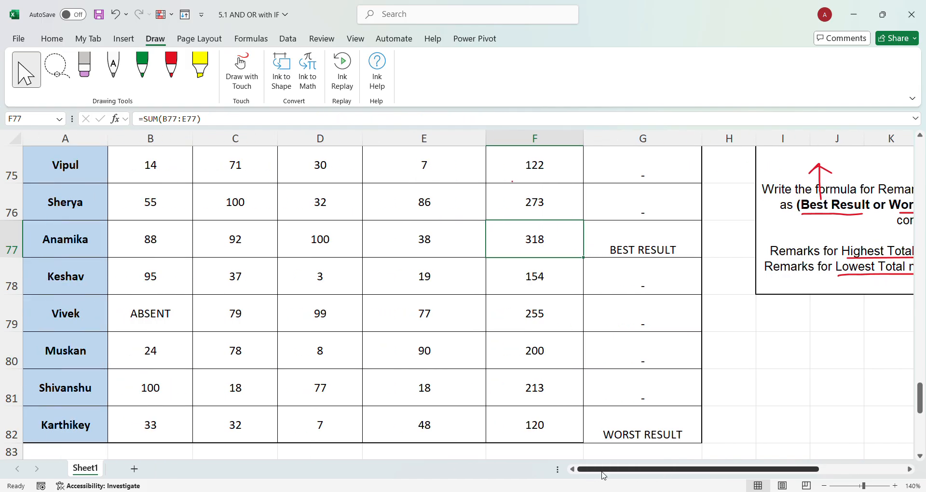
{"action": "scroll", "coordinate": [589, 478], "scroll_direction": "right", "scroll_amount": 2}
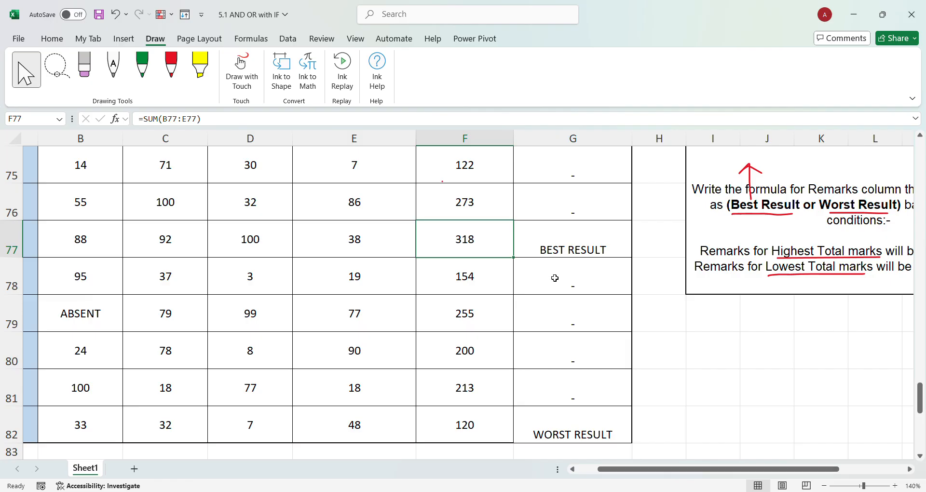
{"action": "scroll", "coordinate": [623, 471], "scroll_direction": "left", "scroll_amount": 2}
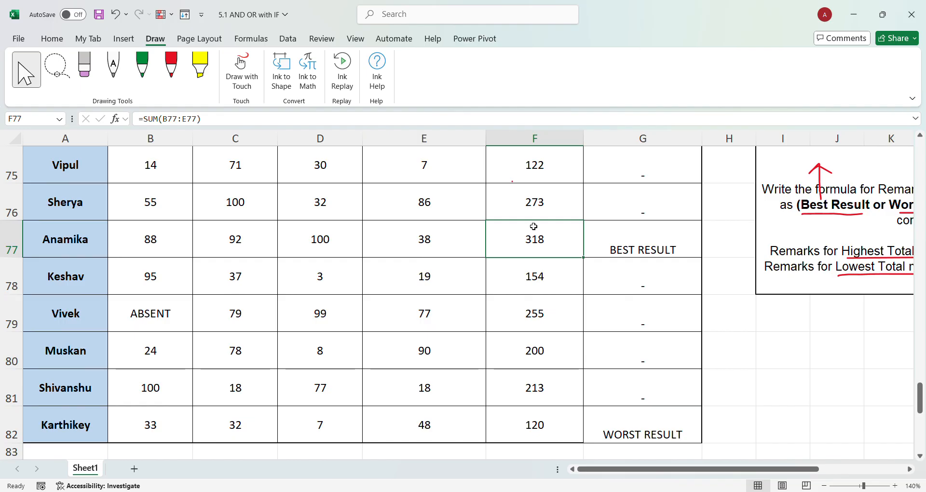
{"action": "left_click", "coordinate": [633, 249]}
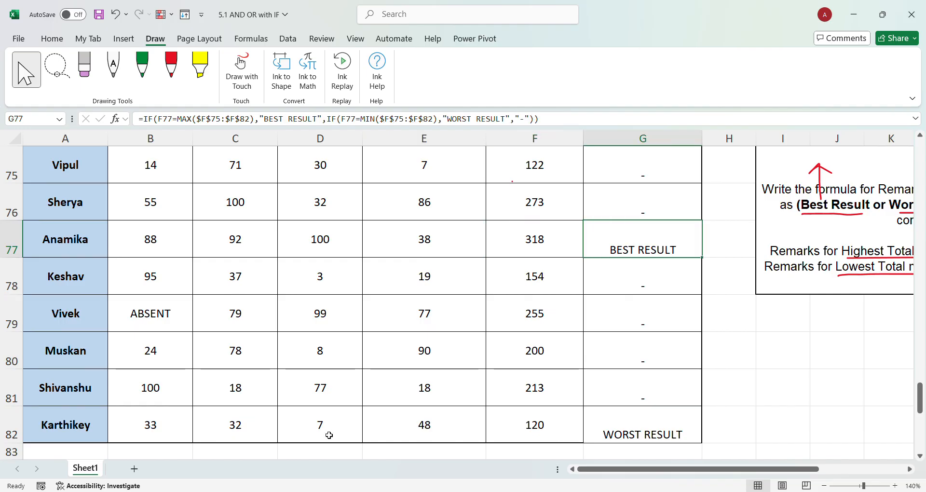
Review the F77=MAX($F$75:$F$82) condition in the G77 formula, leaving the formula as it is.
{"action": "scroll", "coordinate": [627, 410], "scroll_direction": "up", "scroll_amount": 1}
{"action": "double_click", "coordinate": [623, 348]}
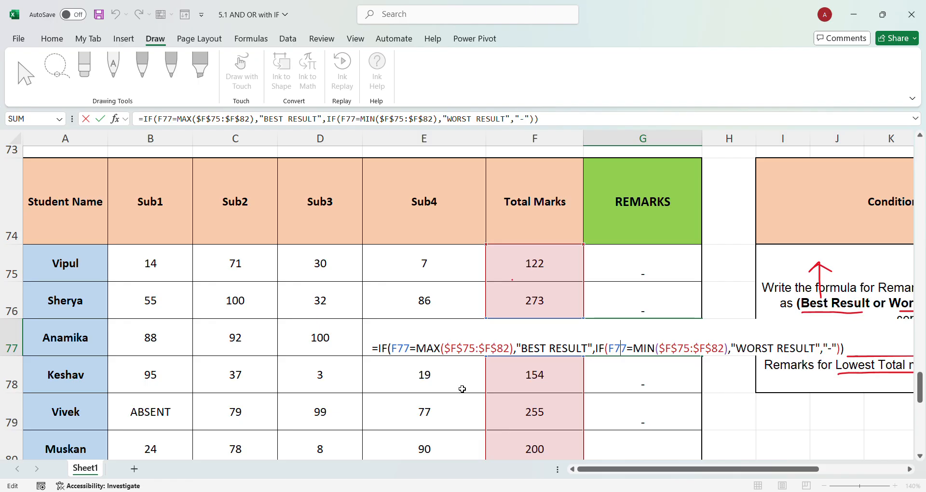
{"action": "scroll", "coordinate": [468, 395], "scroll_direction": "down", "scroll_amount": 1}
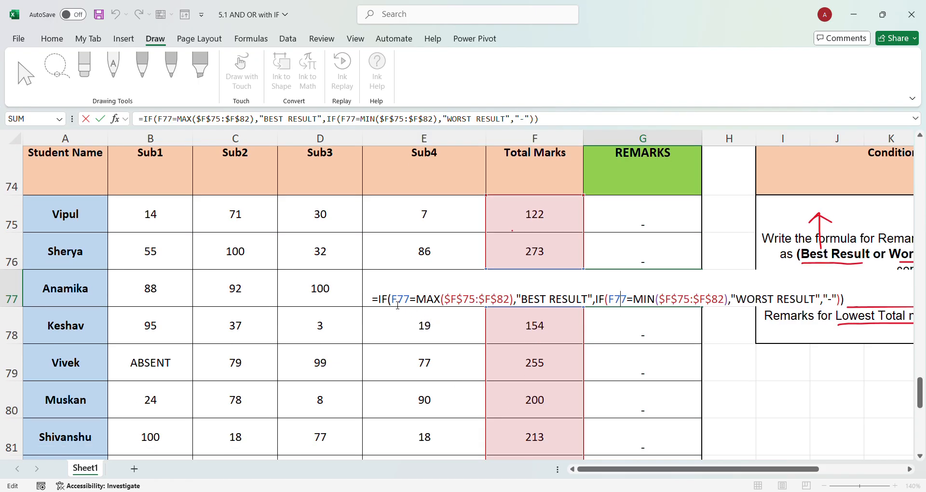
{"action": "left_click_drag", "start_coordinate": [393, 303], "coordinate": [517, 305]}
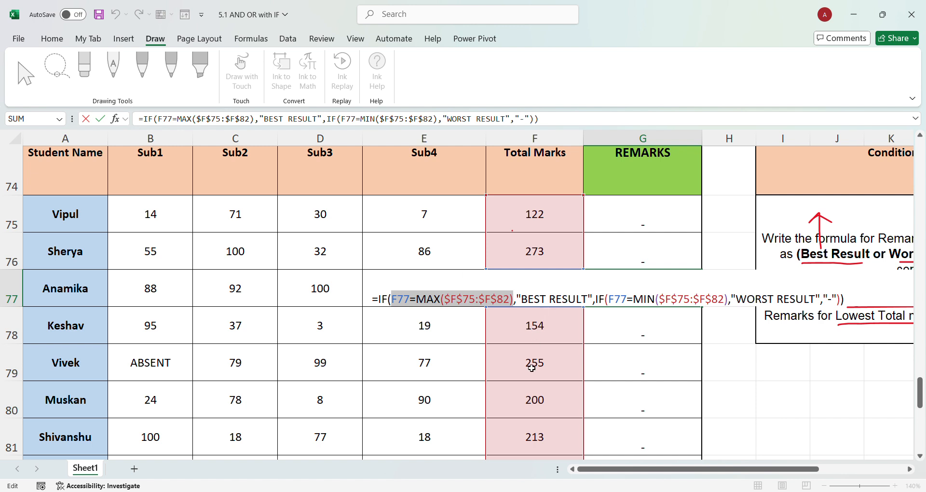
{"action": "key", "text": "Return"}
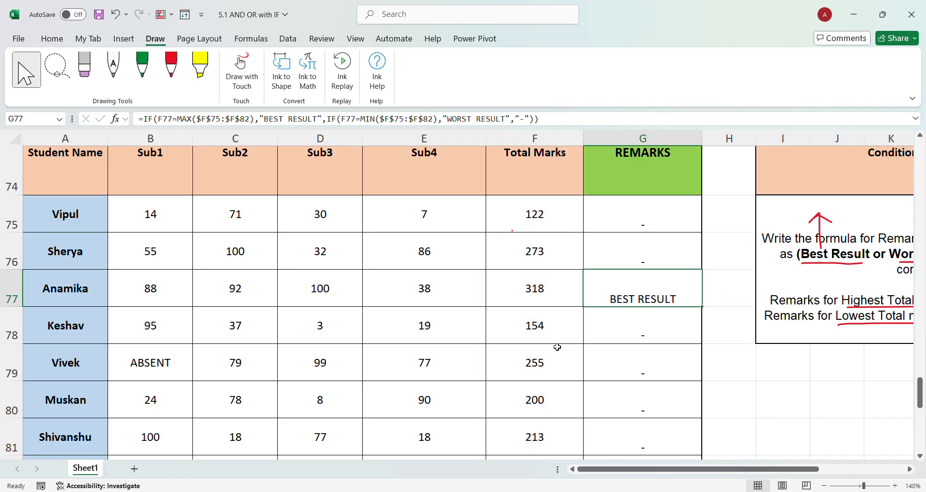
Review the F75 total formula and the MAX and MIN conditions in the G75 remarks formula without changing them.
{"action": "double_click", "coordinate": [545, 219]}
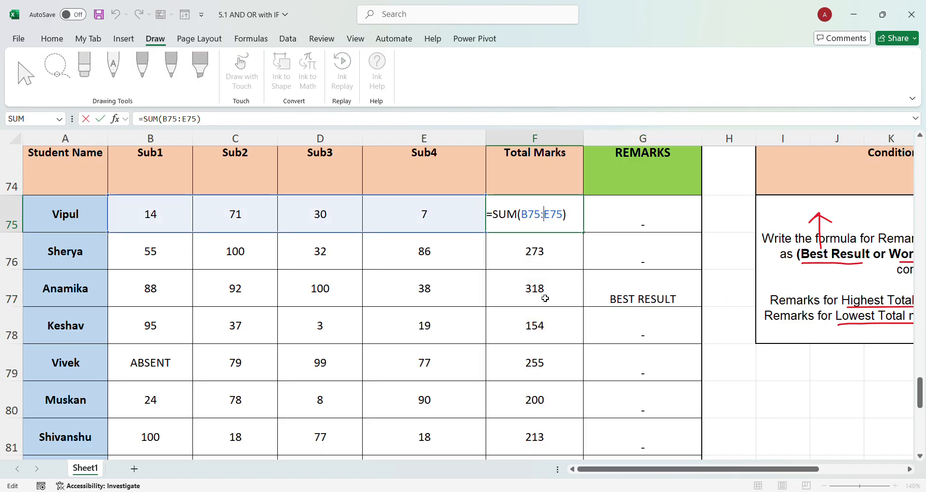
{"action": "key", "text": "Escape"}
{"action": "left_click", "coordinate": [641, 222]}
{"action": "double_click", "coordinate": [642, 221]}
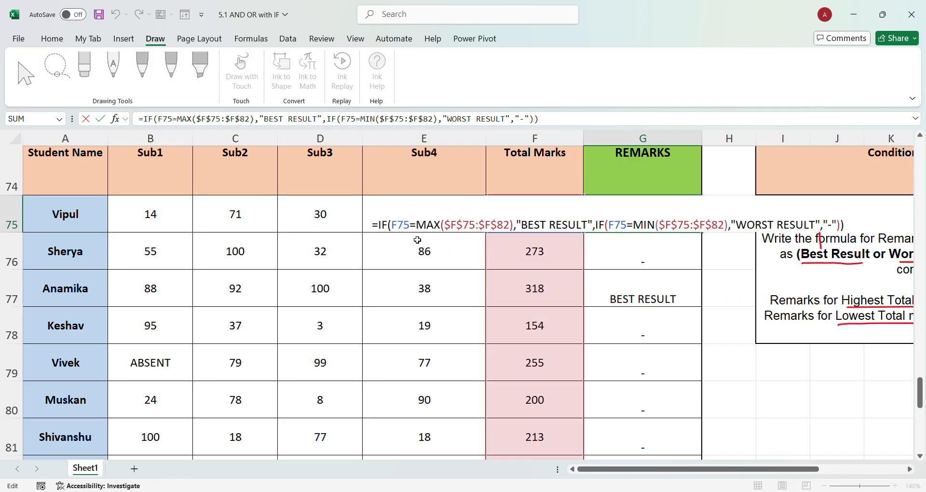
{"action": "left_click_drag", "start_coordinate": [392, 226], "coordinate": [518, 230]}
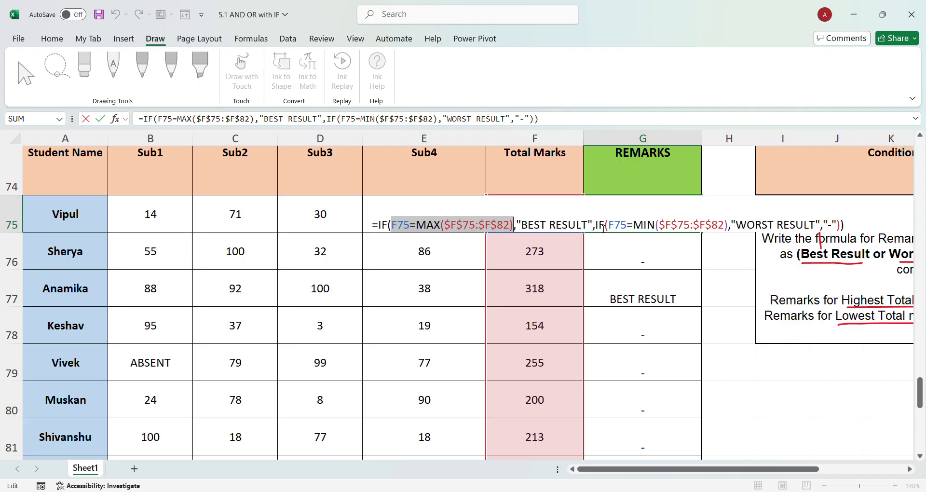
{"action": "left_click_drag", "start_coordinate": [596, 227], "coordinate": [728, 226]}
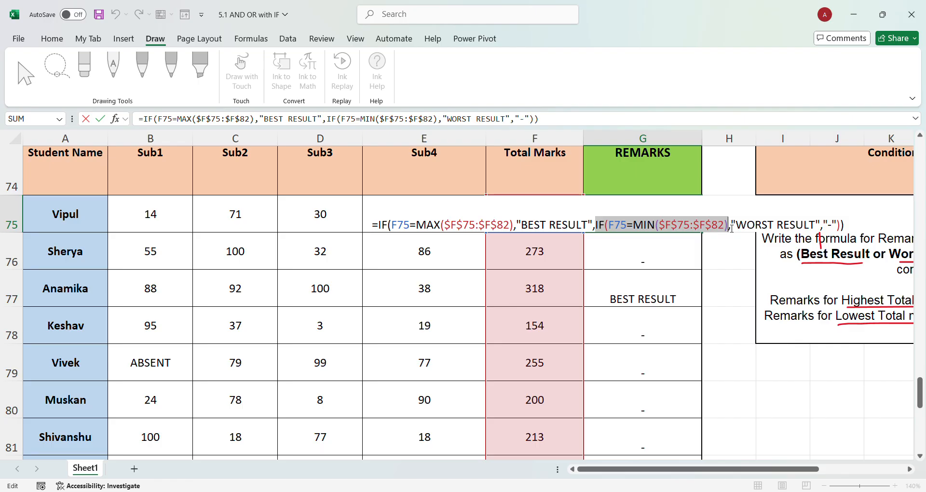
{"action": "left_click", "coordinate": [647, 226]}
{"action": "left_click_drag", "start_coordinate": [608, 226], "coordinate": [727, 228]}
{"action": "left_click", "coordinate": [754, 266]}
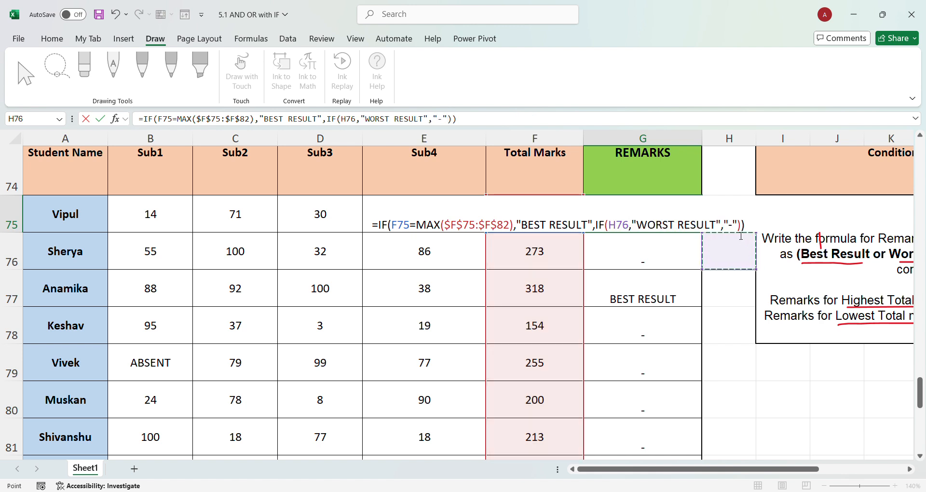
{"action": "key", "text": "Escape"}
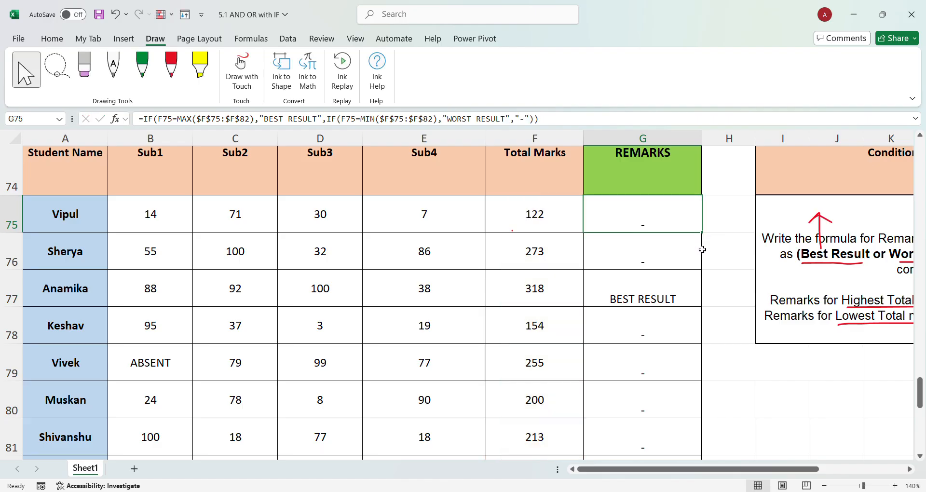
Annotate the row 87 exercise's conditions with circled 1, 2 and 3 in red ink below First, Second and Third Position.
{"action": "scroll", "coordinate": [636, 262], "scroll_direction": "down", "scroll_amount": 3}
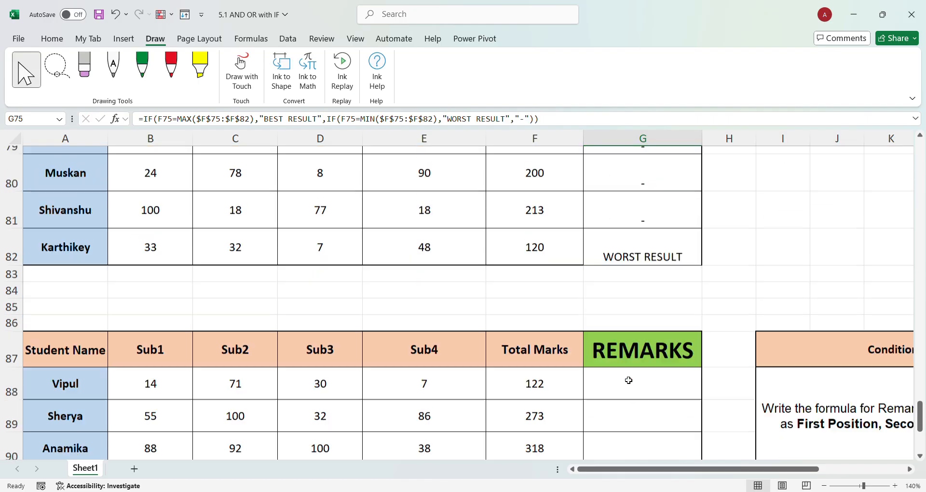
{"action": "scroll", "coordinate": [629, 378], "scroll_direction": "down", "scroll_amount": 1}
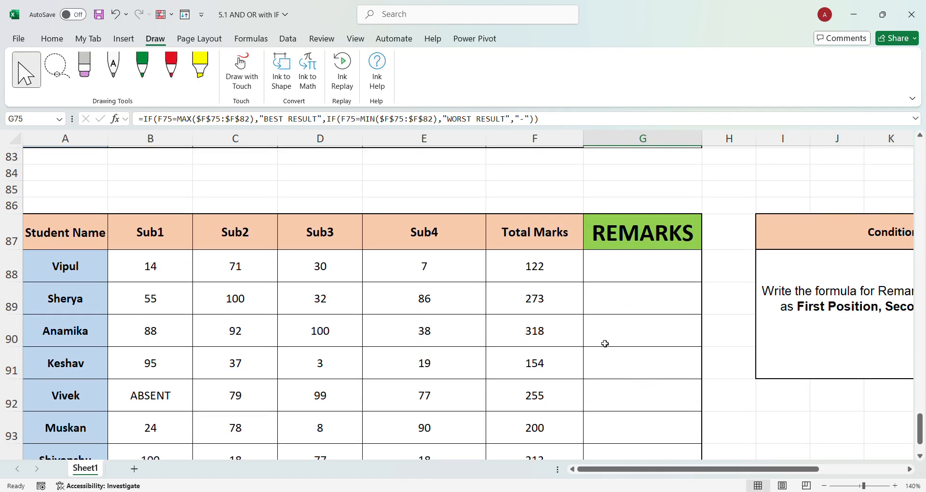
{"action": "left_click_drag", "start_coordinate": [619, 474], "coordinate": [697, 465]}
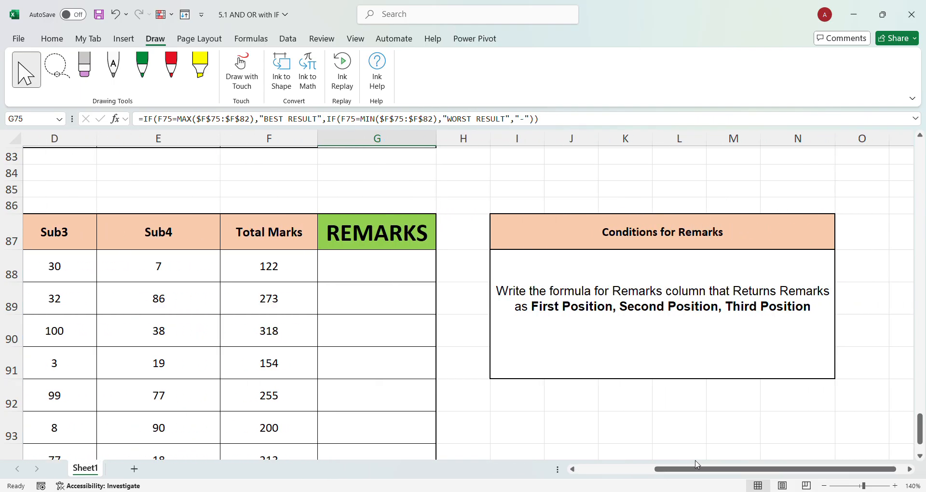
{"action": "left_click", "coordinate": [180, 86]}
{"action": "mouse_move", "coordinate": [563, 319]}
{"action": "left_mouse_down"}
{"action": "mouse_move", "coordinate": [564, 338]}
{"action": "mouse_move", "coordinate": [553, 322]}
{"action": "mouse_move", "coordinate": [581, 341]}
{"action": "mouse_move", "coordinate": [559, 318]}
{"action": "left_mouse_up"}
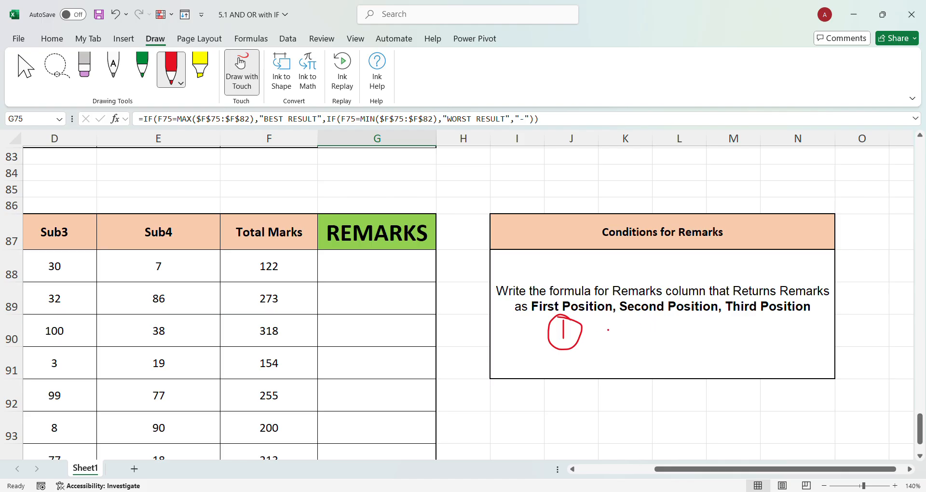
{"action": "mouse_move", "coordinate": [650, 323]}
{"action": "left_mouse_down"}
{"action": "mouse_move", "coordinate": [661, 340]}
{"action": "mouse_move", "coordinate": [666, 335]}
{"action": "left_mouse_up"}
{"action": "mouse_move", "coordinate": [759, 321]}
{"action": "left_mouse_down"}
{"action": "mouse_move", "coordinate": [770, 340]}
{"action": "mouse_move", "coordinate": [756, 343]}
{"action": "mouse_move", "coordinate": [784, 334]}
{"action": "mouse_move", "coordinate": [756, 317]}
{"action": "left_mouse_up"}
{"action": "mouse_move", "coordinate": [697, 328]}
{"action": "left_mouse_down"}
{"action": "mouse_move", "coordinate": [622, 348]}
{"action": "mouse_move", "coordinate": [698, 328]}
{"action": "left_mouse_up"}
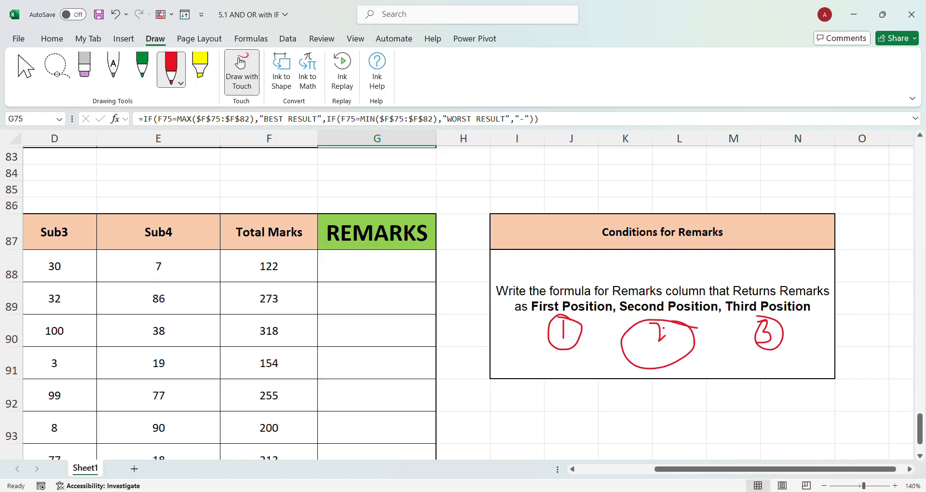
{"action": "left_click", "coordinate": [25, 69]}
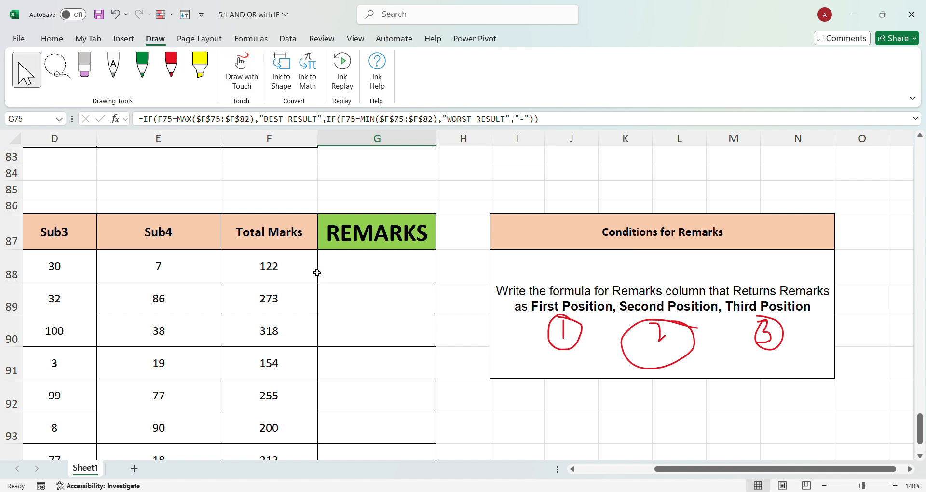
Start an IF formula in G88 testing whether F88 equals LARGE($F$88:$F$95,1).
{"action": "left_click", "coordinate": [387, 271]}
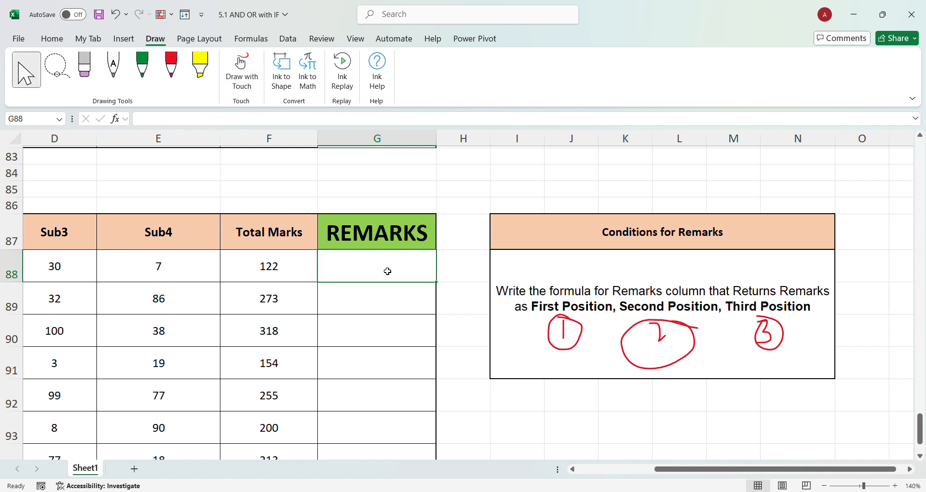
{"action": "type", "text": "=IF"}
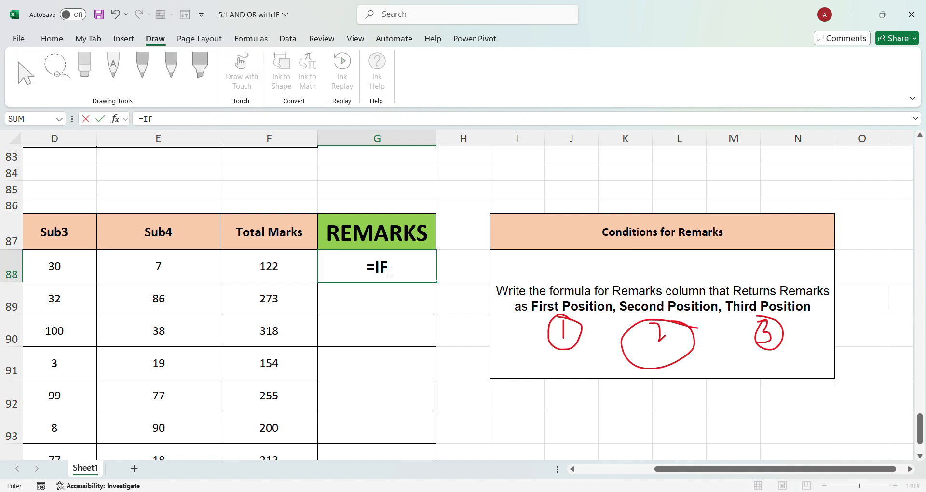
{"action": "type", "text": "("}
{"action": "left_click", "coordinate": [259, 266]}
{"action": "type", "text": "=LAR"}
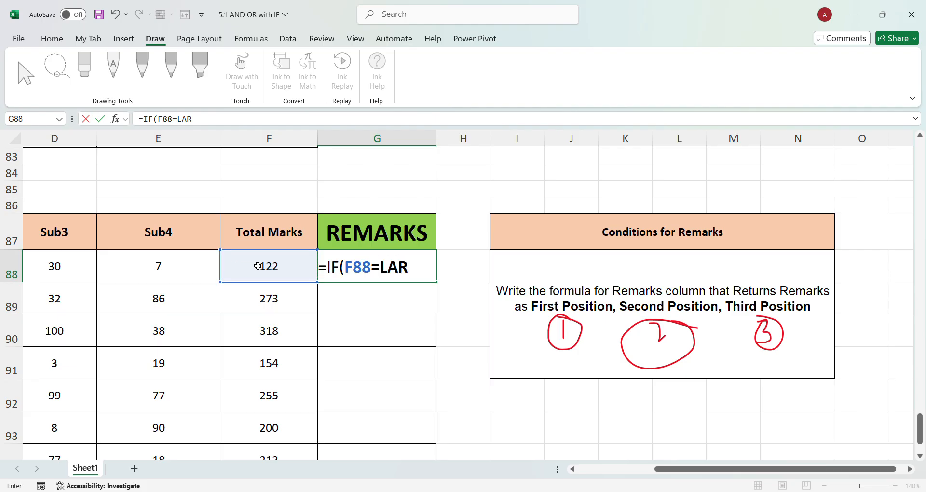
{"action": "type", "text": "GE("}
{"action": "left_click_drag", "start_coordinate": [258, 266], "coordinate": [271, 431]}
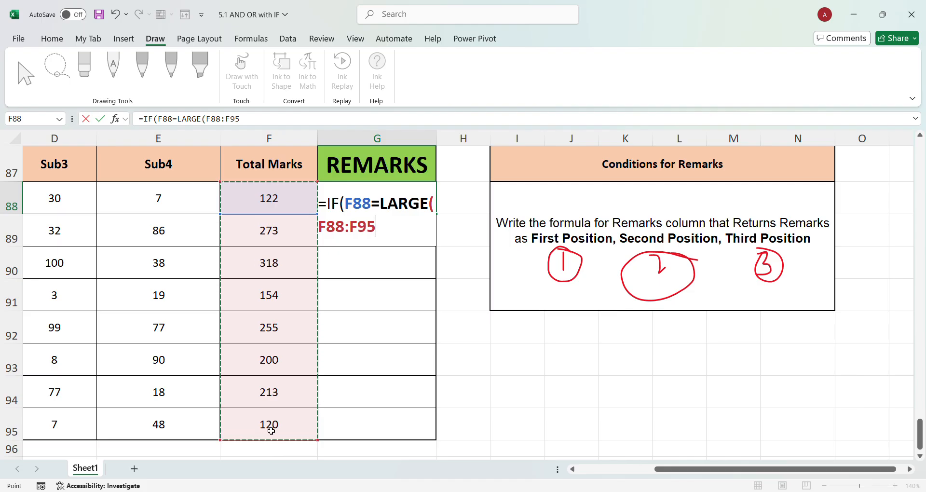
{"action": "key", "text": "F4"}
{"action": "type", "text": ",1"}
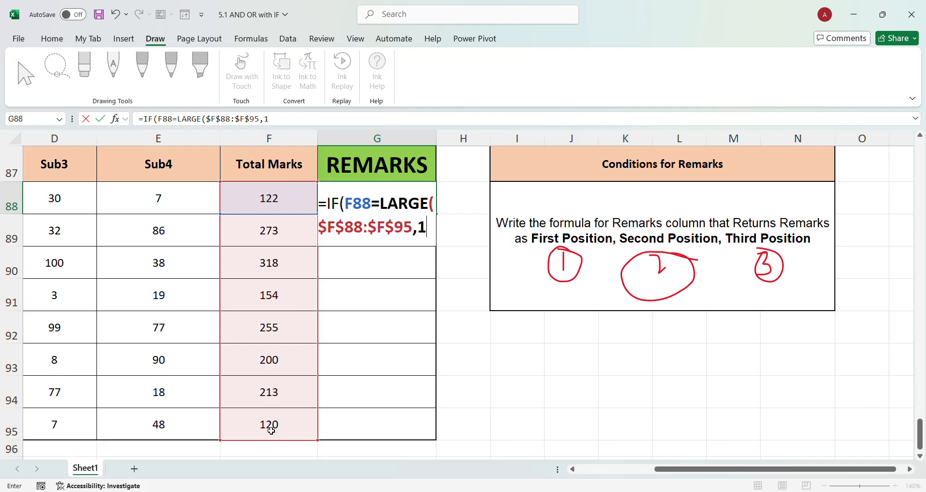
{"action": "type", "text": "),"}
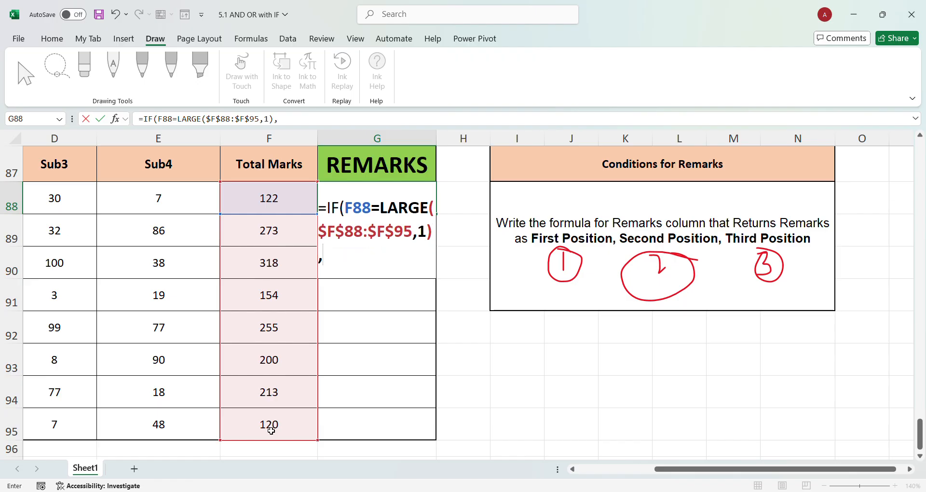
Make the G88 formula return "FIRST POSITION HOLDER" when the LARGE condition is true.
{"action": "type", "text": "\"FIRST"}
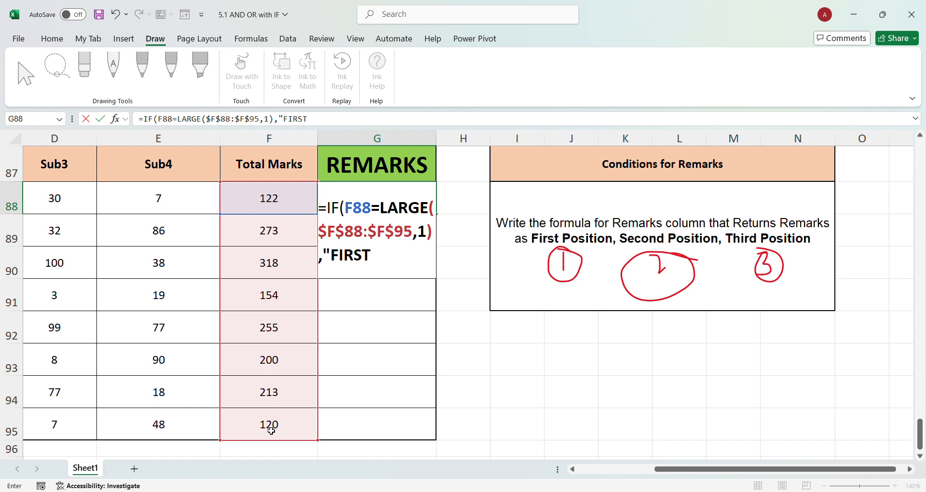
{"action": "type", "text": " POSITION"}
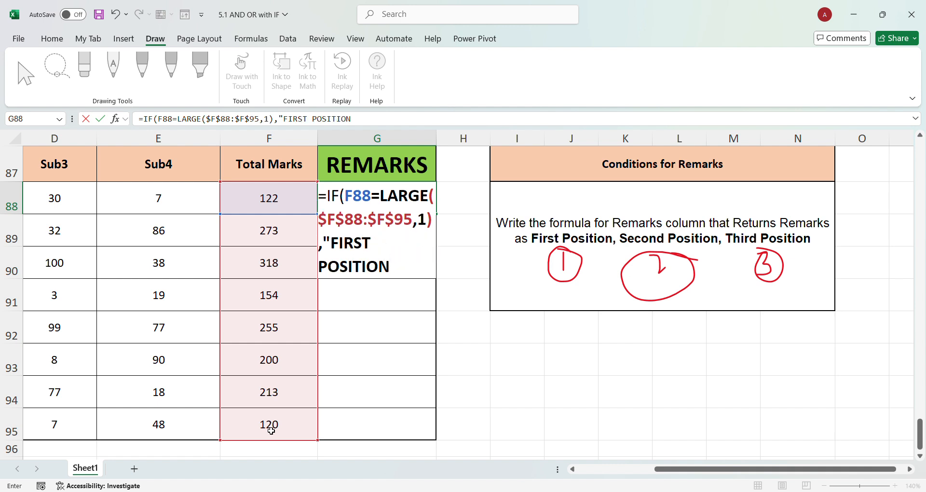
{"action": "type", "text": " HOLDER\","}
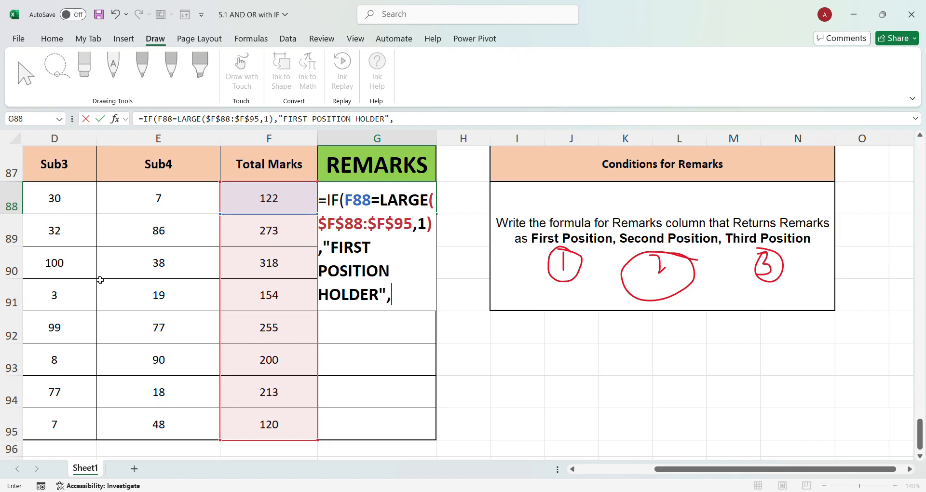
Insert an opening AND( before the first F88 condition inside the G88 IF formula.
{"action": "left_click", "coordinate": [344, 202]}
{"action": "type", "text": "AND"}
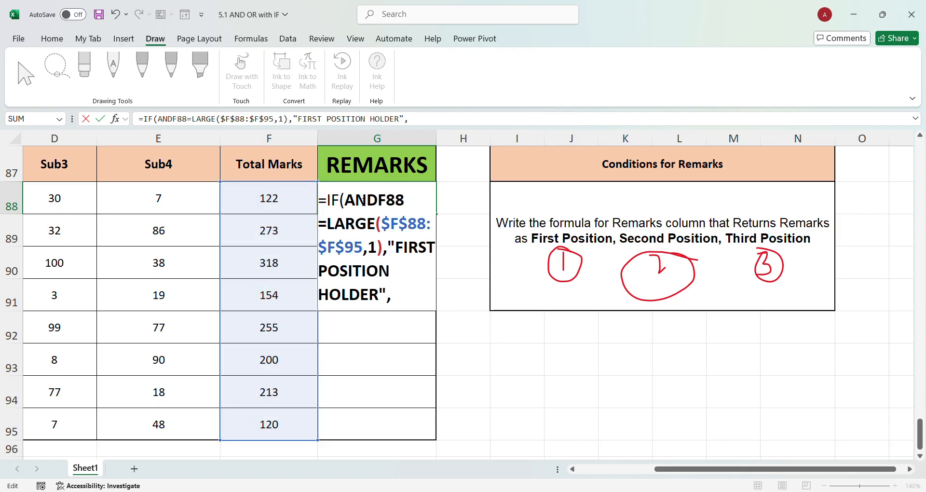
{"action": "type", "text": "("}
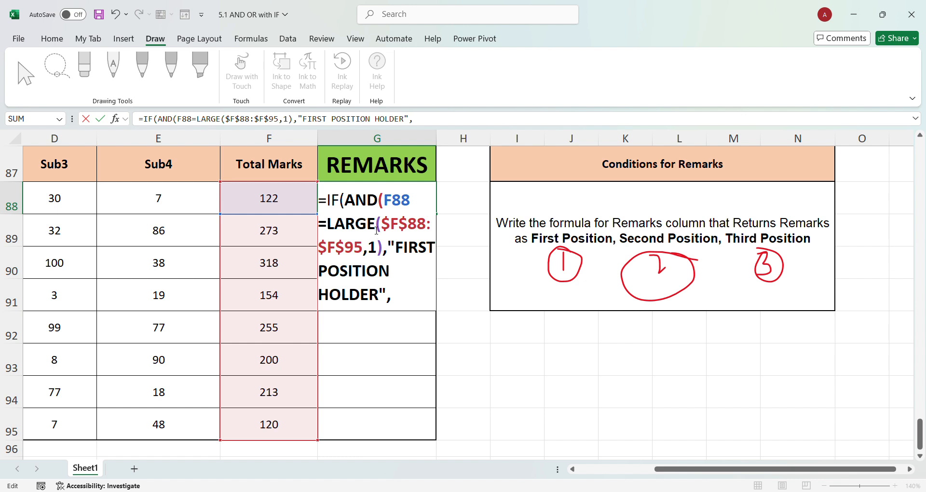
Append a second condition to the end of the G88 formula testing whether F88 equals LARGE($F$88:$F$95,2).
{"action": "left_click", "coordinate": [397, 298]}
{"action": "left_click", "coordinate": [288, 205]}
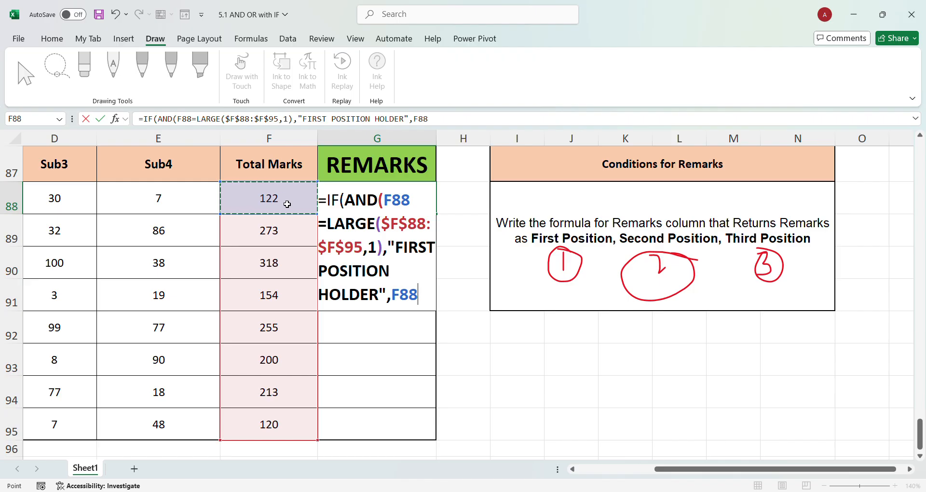
{"action": "type", "text": ","}
{"action": "key", "text": "BackSpace"}
{"action": "type", "text": "=LARGE"}
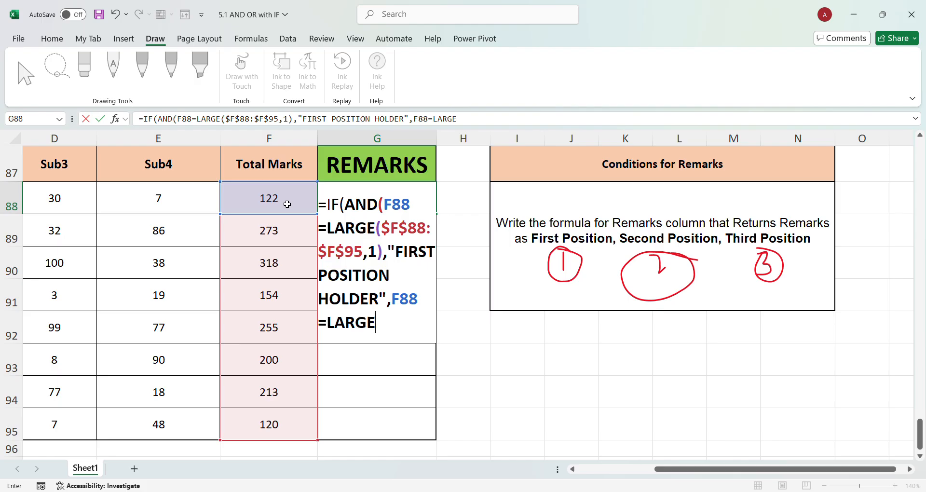
{"action": "type", "text": "("}
{"action": "left_click_drag", "start_coordinate": [285, 204], "coordinate": [292, 428]}
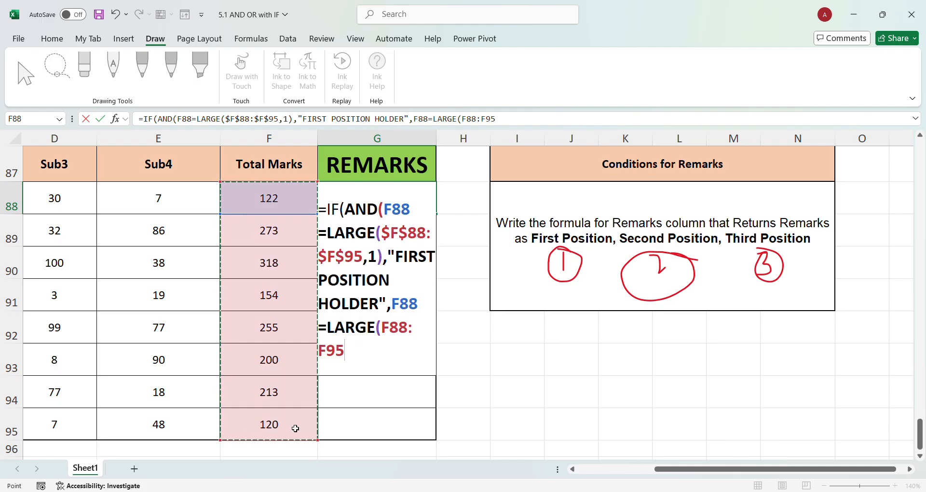
{"action": "key", "text": "F4"}
{"action": "type", "text": ",2"}
{"action": "type", "text": "\""}
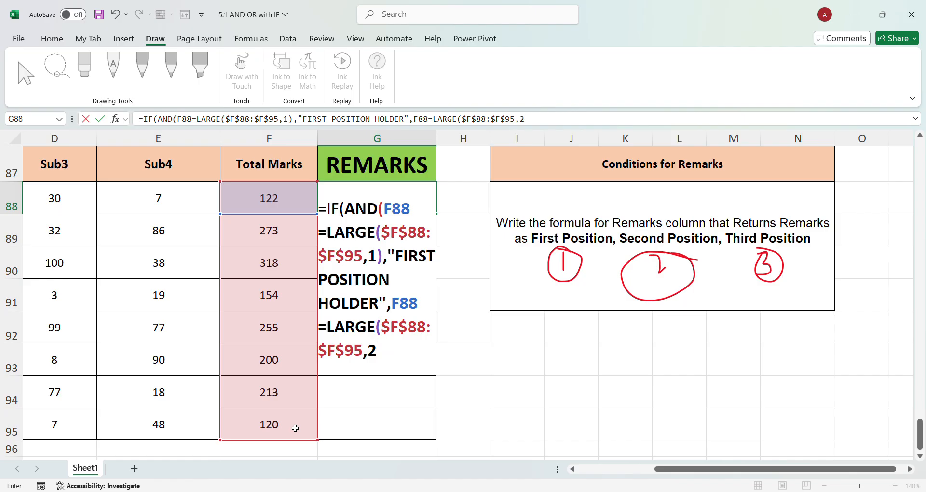
Close the second LARGE condition and add "SECOND POSITION HOLDER" as its result in the G88 formula.
{"action": "type", "text": "),\"SECO"}
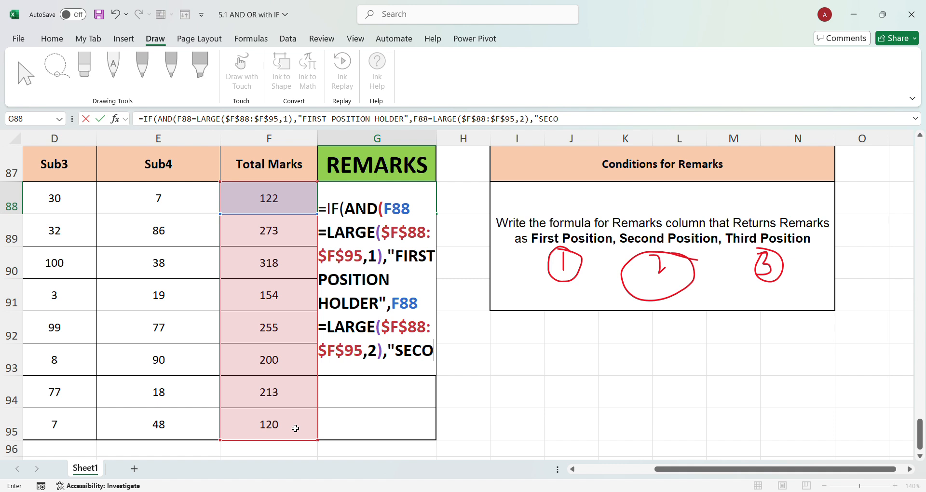
{"action": "type", "text": "NG"}
{"action": "key", "text": "BackSpace"}
{"action": "type", "text": "D PO"}
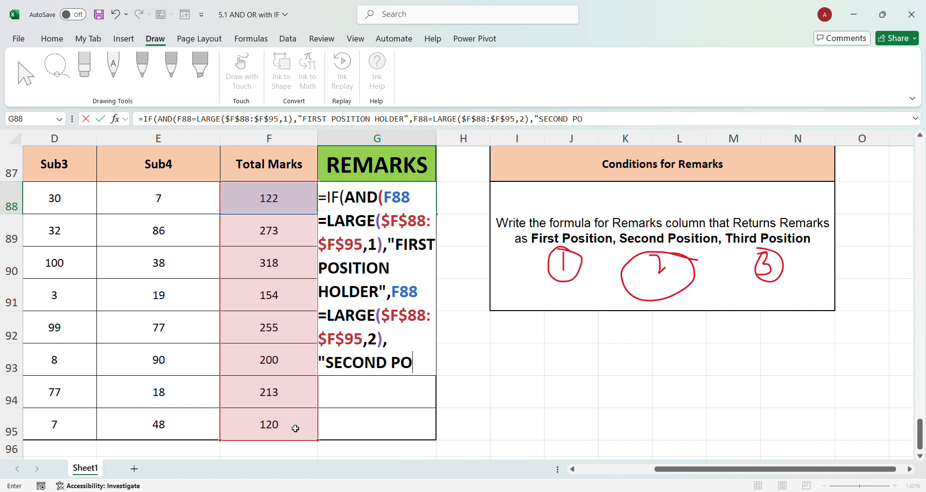
{"action": "type", "text": "SITION HOLDER"}
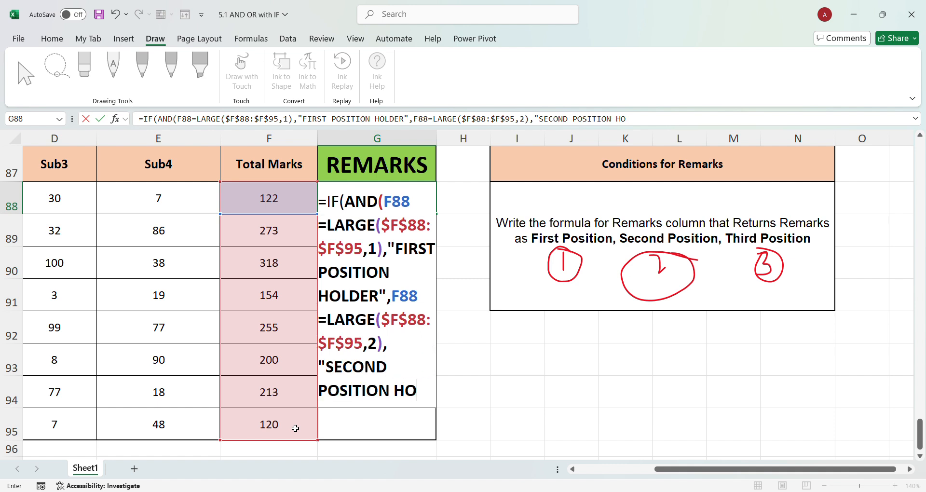
{"action": "type", "text": "\","}
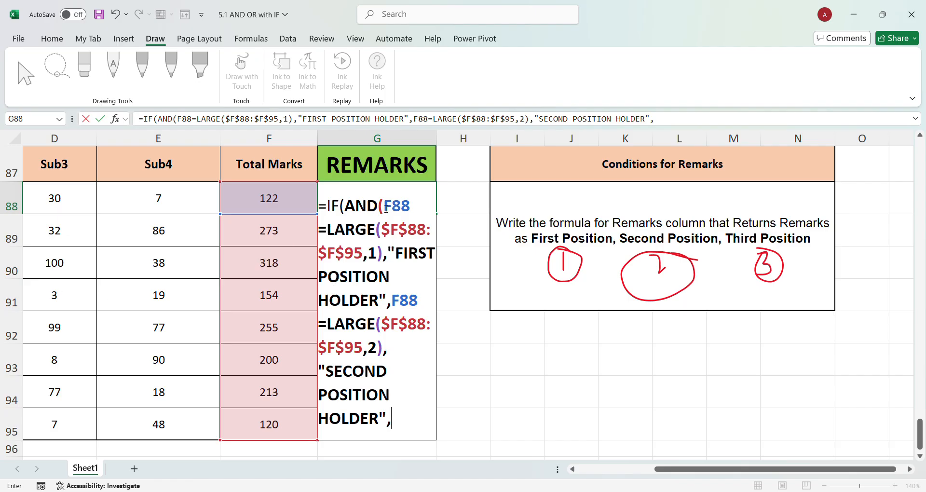
Replace AND with OR in the G88 formula.
{"action": "left_click_drag", "start_coordinate": [379, 209], "coordinate": [354, 213]}
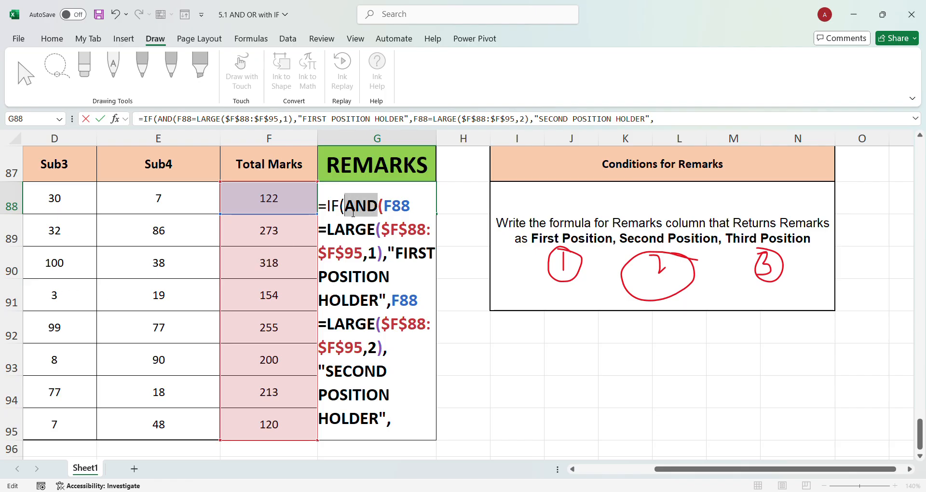
{"action": "type", "text": "OR"}
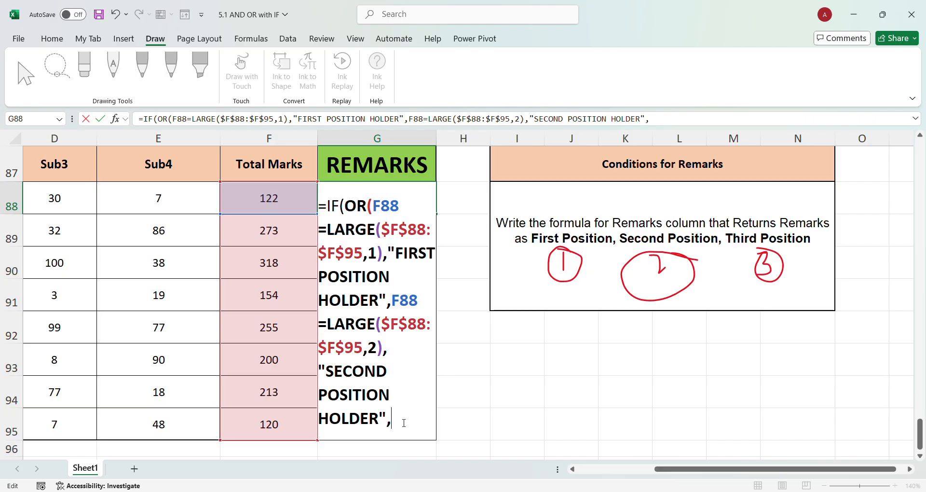
Append a third condition to the G88 formula testing whether F88 equals LARGE($F$88:$F$95,3).
{"action": "left_click", "coordinate": [286, 204]}
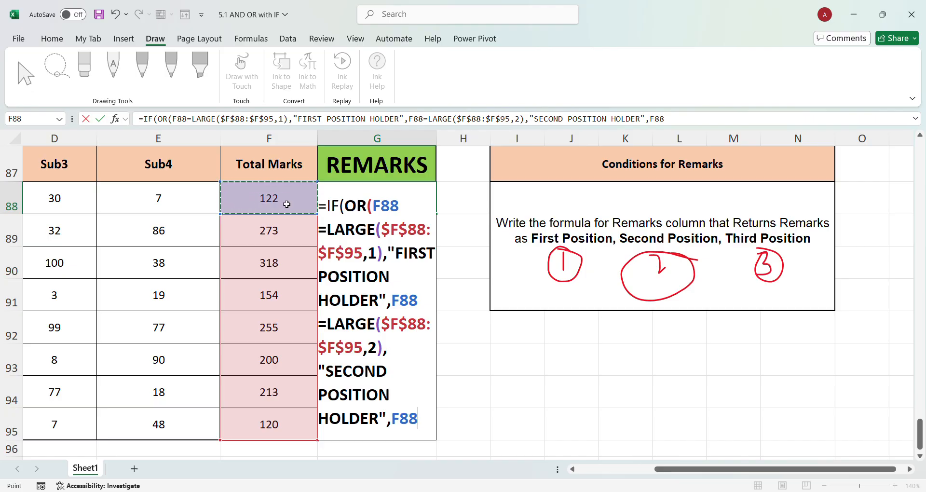
{"action": "type", "text": "=LARGE"}
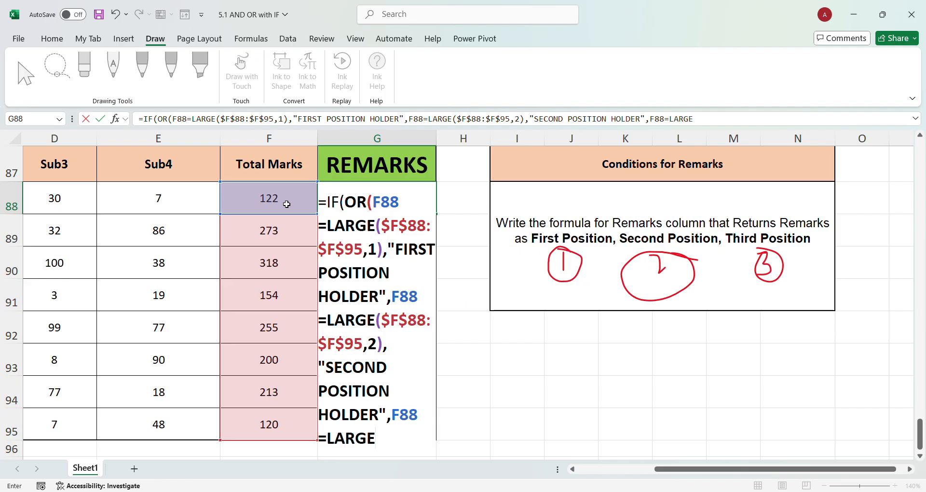
{"action": "type", "text": "("}
{"action": "left_click_drag", "start_coordinate": [286, 204], "coordinate": [267, 426]}
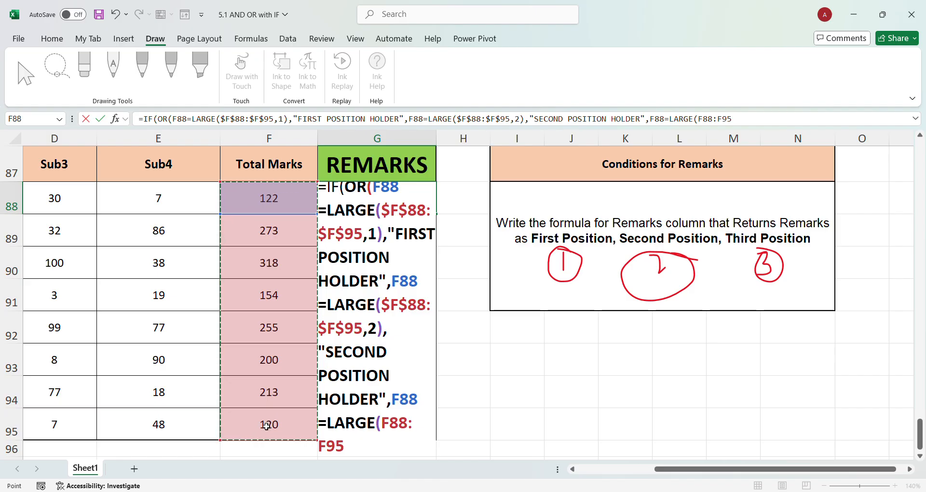
{"action": "key", "text": "F4"}
{"action": "type", "text": ","}
{"action": "type", "text": "3"}
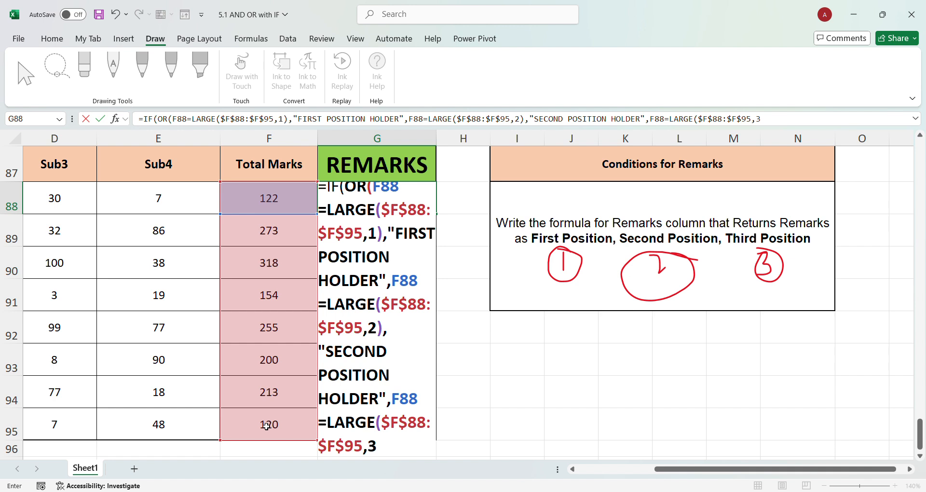
Close the third LARGE condition and add "THIRD POSITION HOLDER" as its result in the G88 formula.
{"action": "type", "text": "),\"THIRD P"}
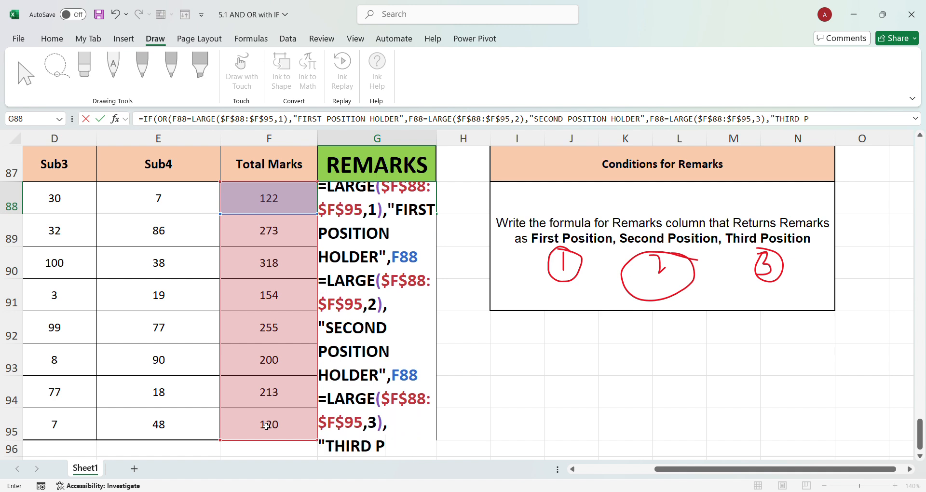
{"action": "type", "text": "OSITION HOLDE"}
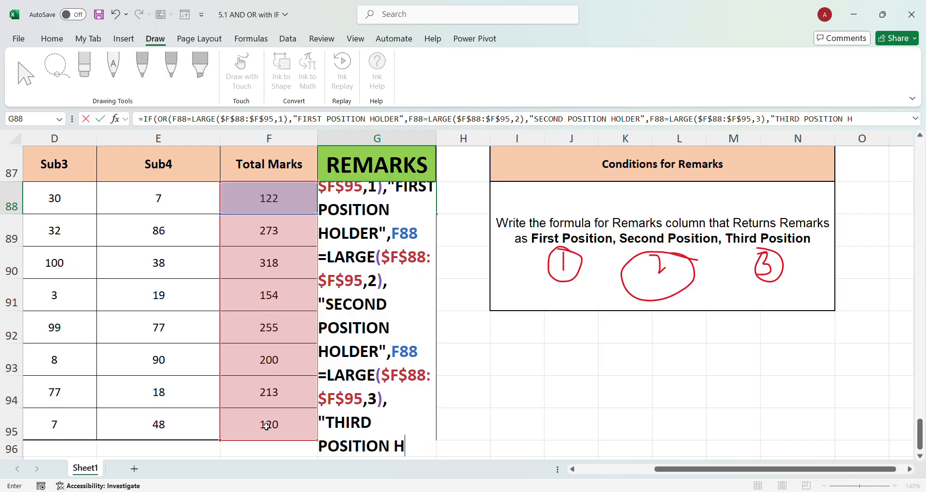
{"action": "type", "text": "R\""}
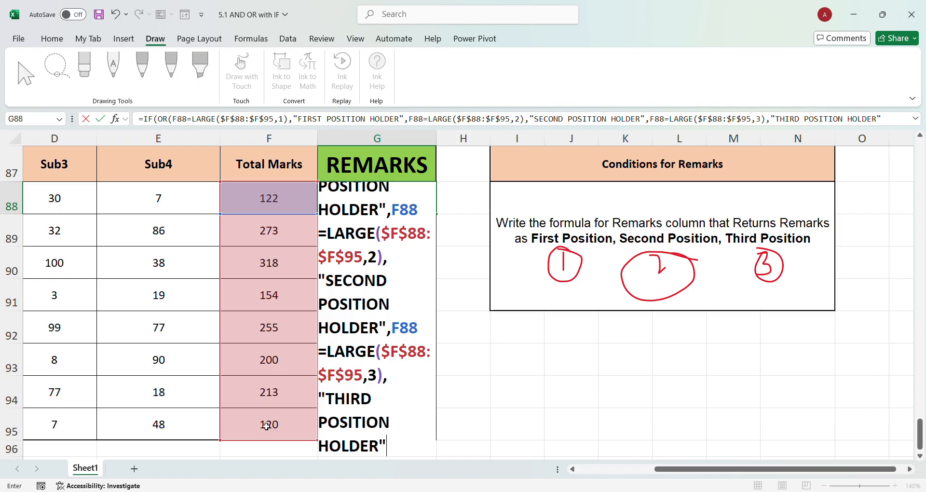
Remove OR and its opening parenthesis from before the first F88 condition in the G88 formula.
{"action": "scroll", "coordinate": [310, 336], "scroll_direction": "up", "scroll_amount": 2}
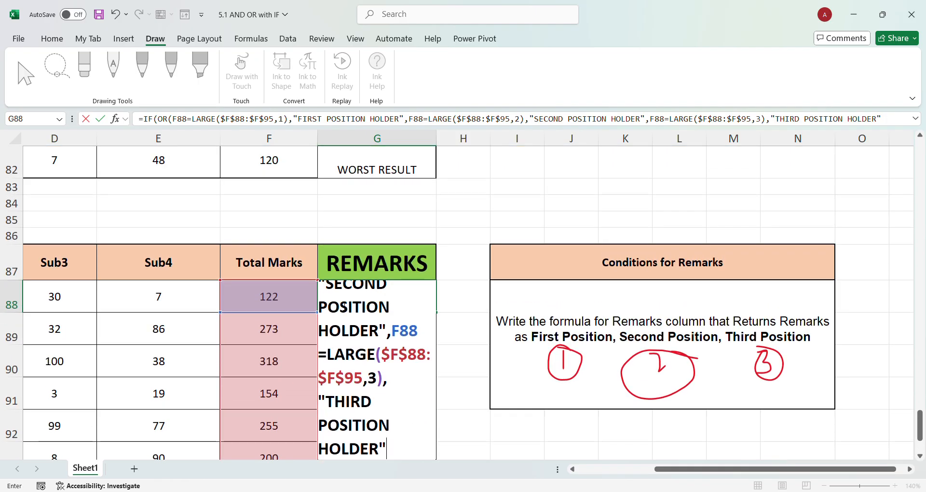
{"action": "scroll", "coordinate": [389, 362], "scroll_direction": "down", "scroll_amount": 2}
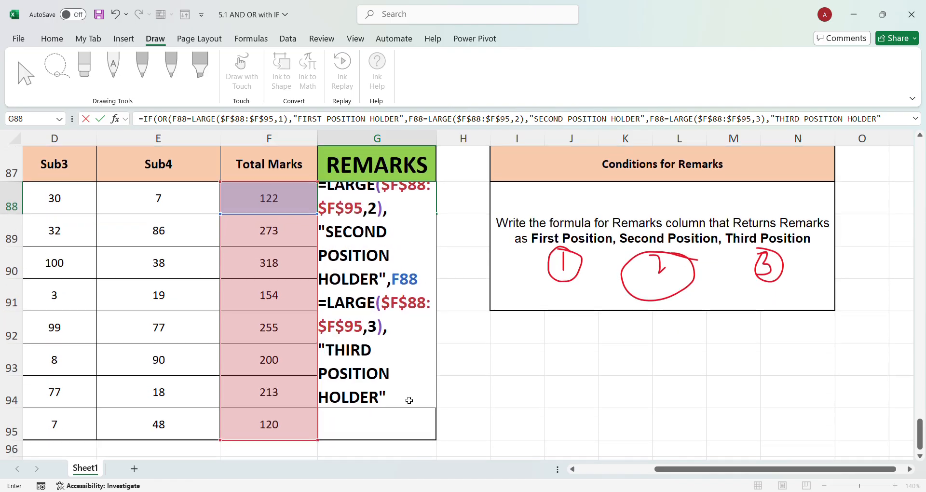
{"action": "scroll", "coordinate": [384, 261], "scroll_direction": "up", "scroll_amount": 1}
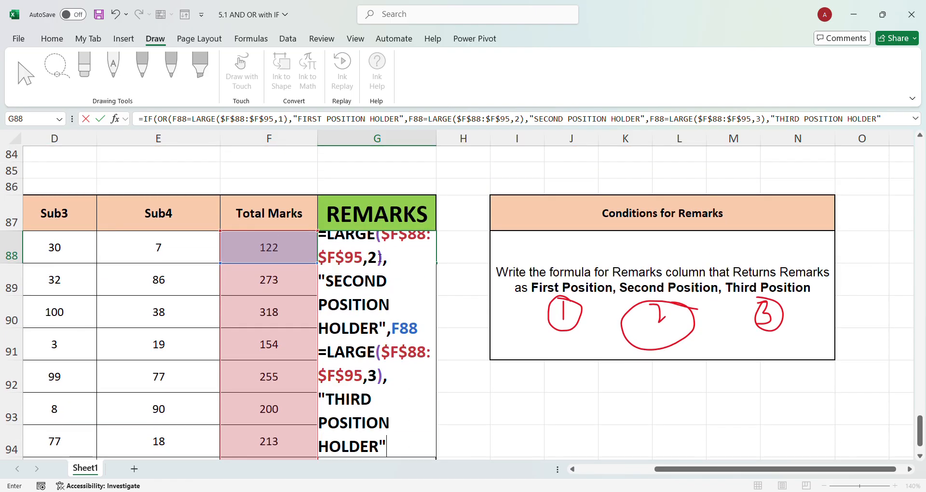
{"action": "left_click", "coordinate": [175, 120]}
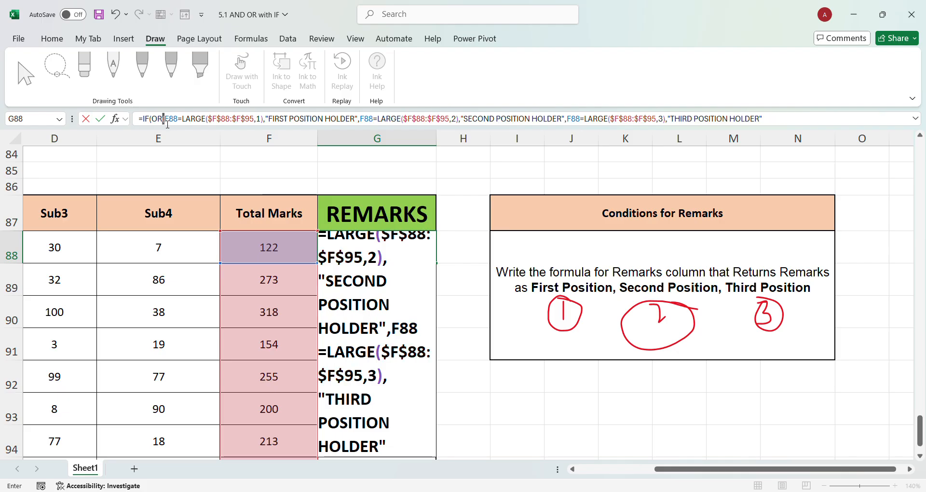
{"action": "double_click", "coordinate": [157, 120]}
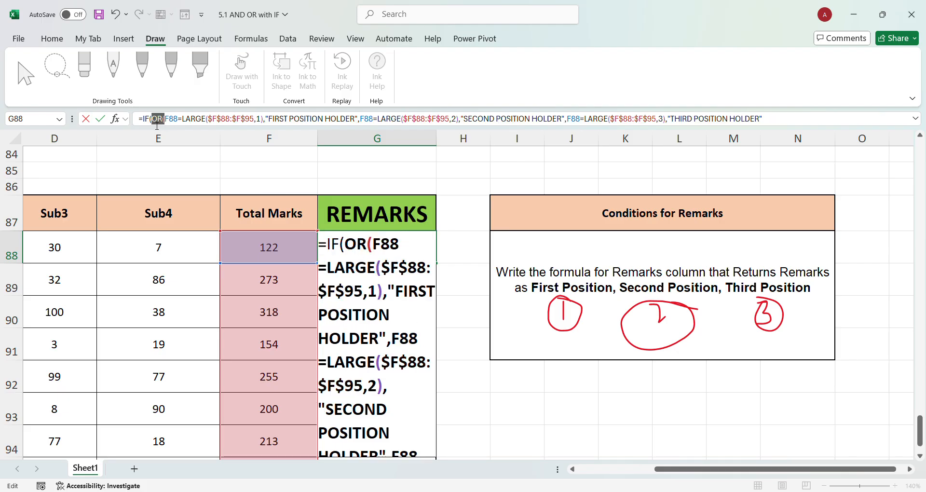
{"action": "key", "text": "Delete"}
{"action": "key", "text": "Delete"}
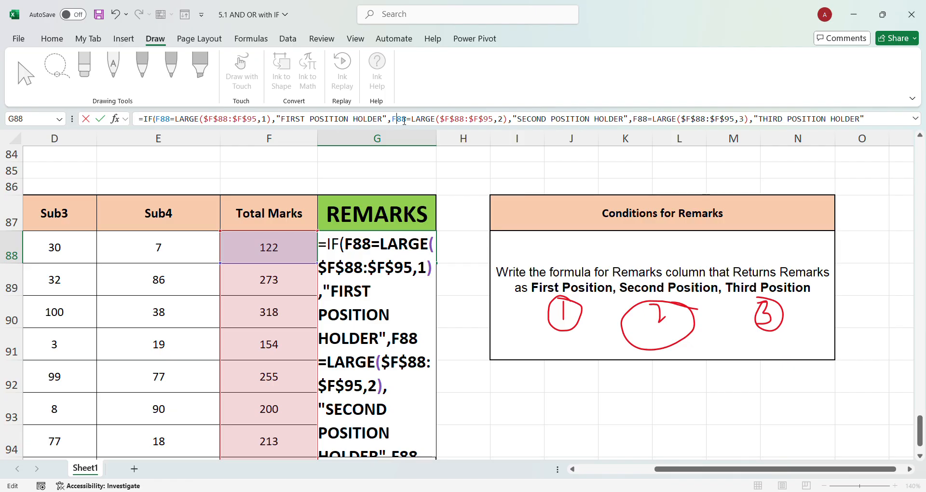
Insert IF( before the second and the third F88 conditions to turn the G88 formula into a nested IF.
{"action": "type", "text": "IF("}
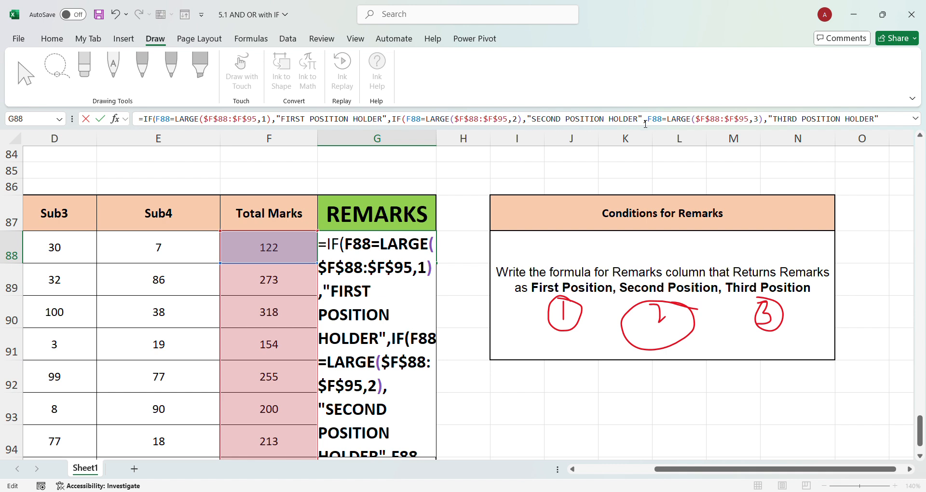
{"action": "type", "text": ",IF"}
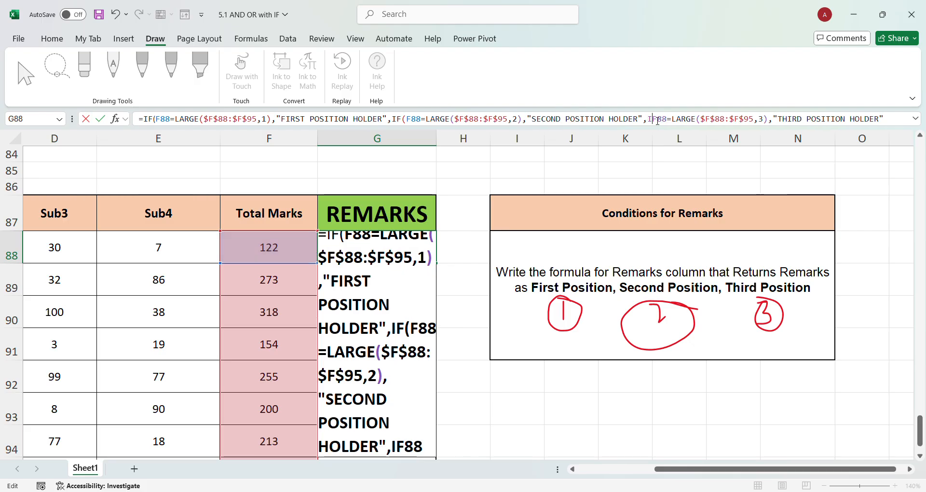
{"action": "type", "text": "(F"}
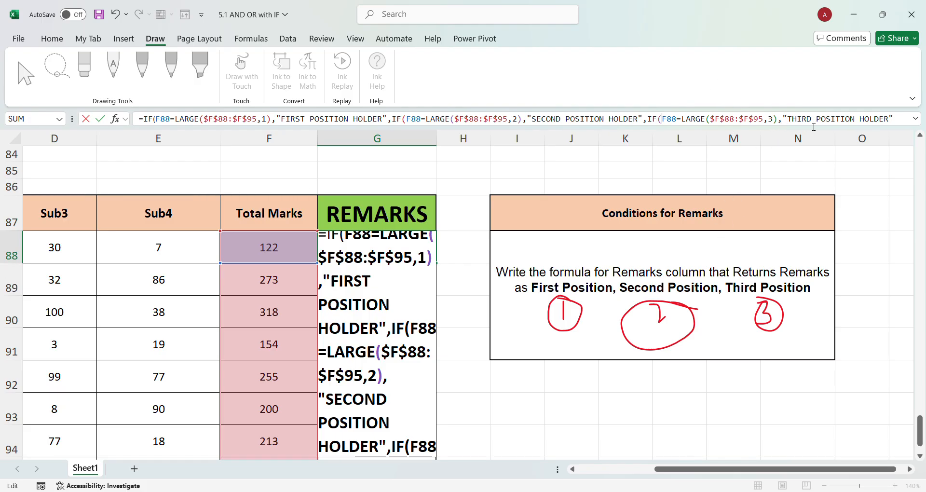
Add " NO POSITION" as the final fallback result, close all the nested IFs and commit the G88 formula.
{"action": "left_click", "coordinate": [903, 122]}
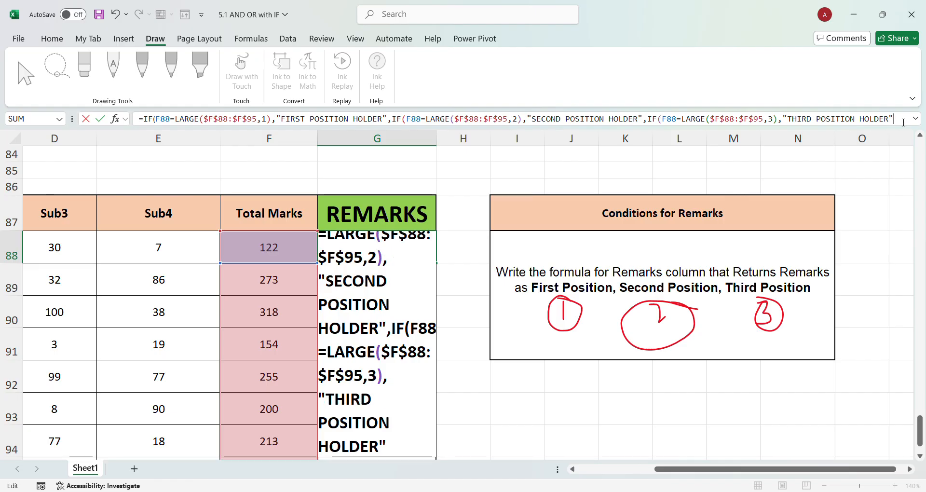
{"action": "type", "text": ","}
{"action": "type", "text": "\""}
{"action": "type", "text": " NO POS"}
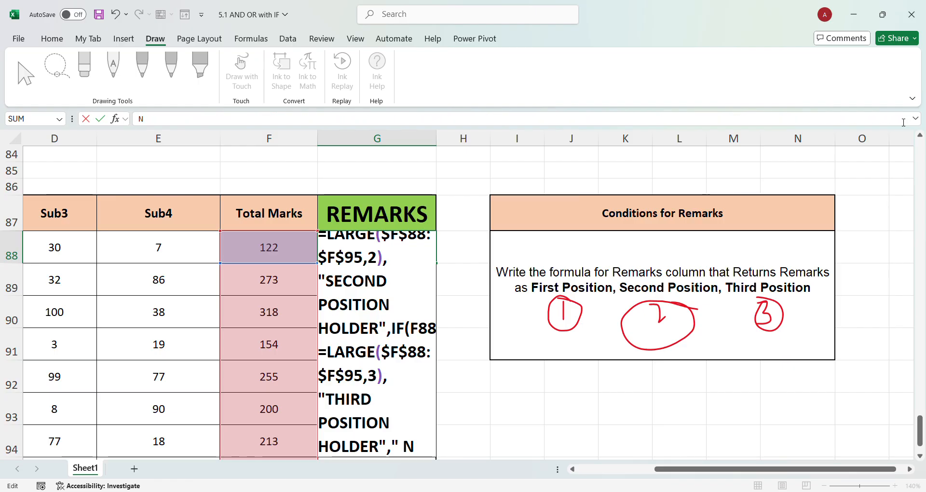
{"action": "type", "text": "ITION\""}
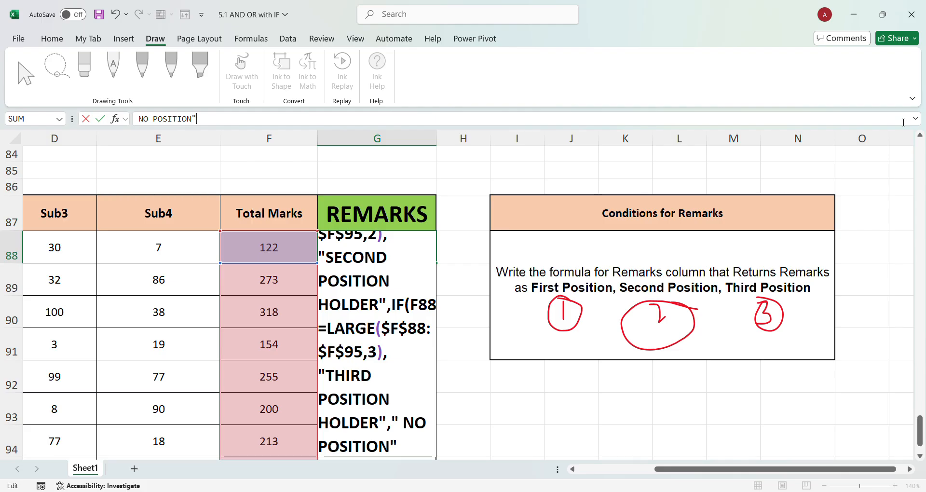
{"action": "type", "text": "))"}
{"action": "key", "text": "Return"}
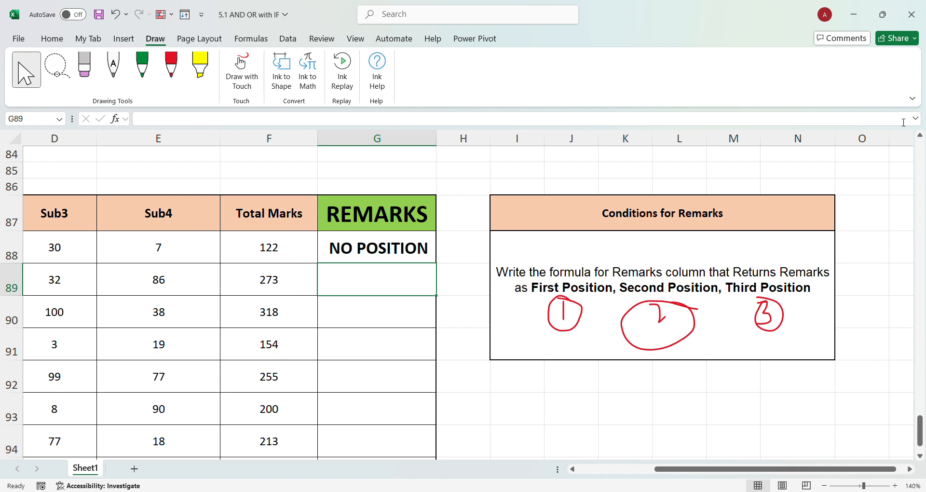
Fill the G88 formula down to G95 and autofit the sheet's columns and rows so the remarks fit.
{"action": "left_click_drag", "start_coordinate": [347, 247], "coordinate": [373, 438]}
{"action": "key", "text": "ctrl+d"}
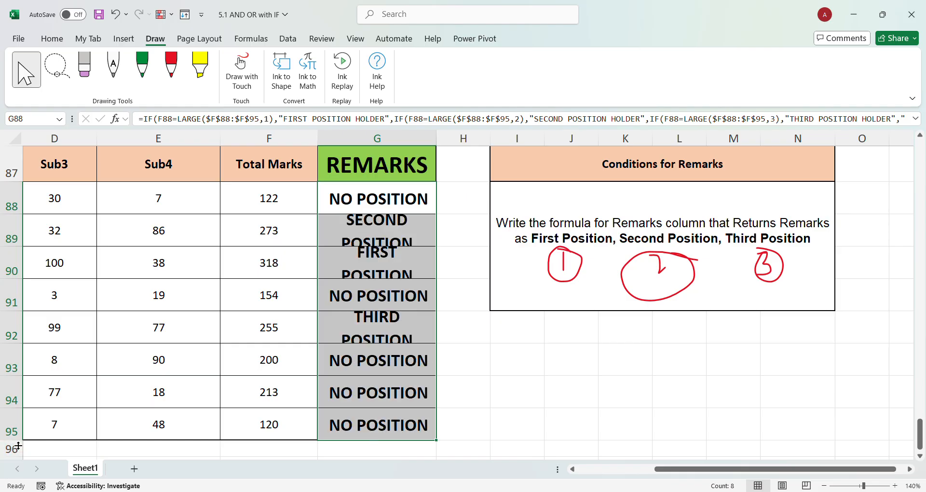
{"action": "left_click", "coordinate": [13, 141]}
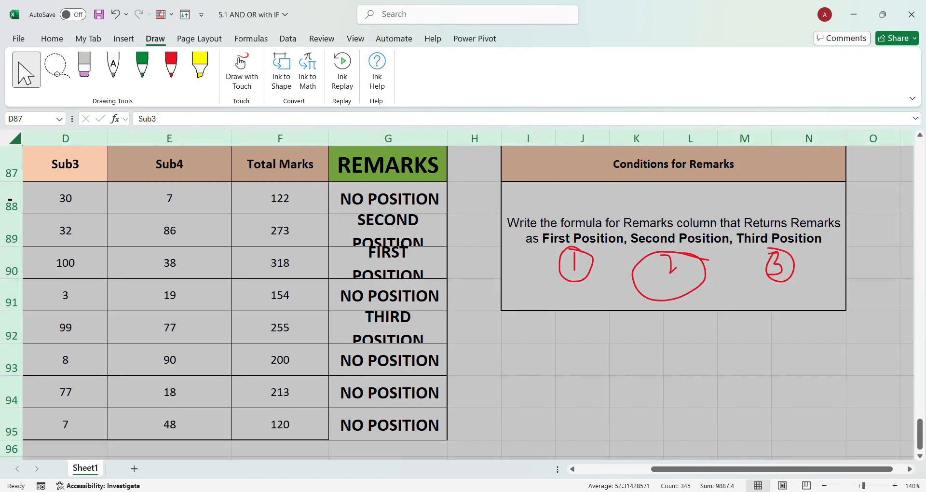
{"action": "double_click", "coordinate": [11, 408]}
{"action": "left_click", "coordinate": [294, 262]}
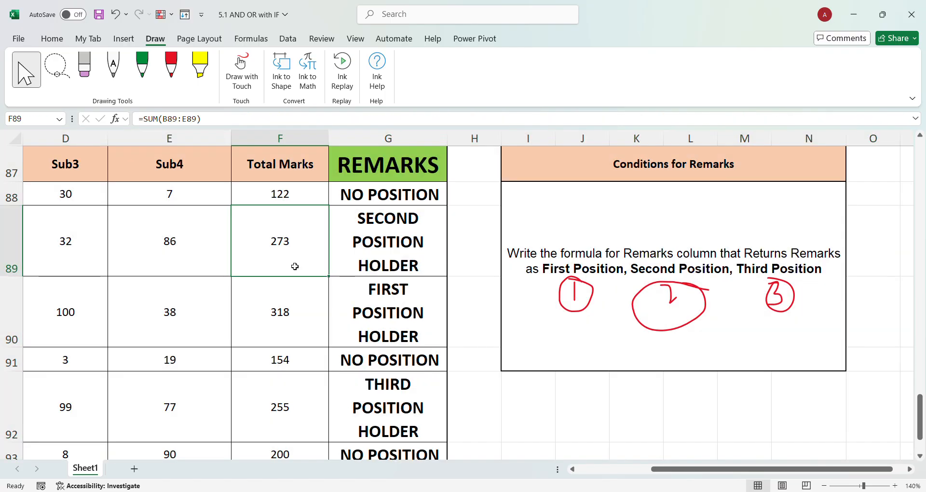
Compare the first, second and third position remarks with their total marks and review the G88 formula without changing it.
{"action": "left_click_drag", "start_coordinate": [385, 306], "coordinate": [275, 309]}
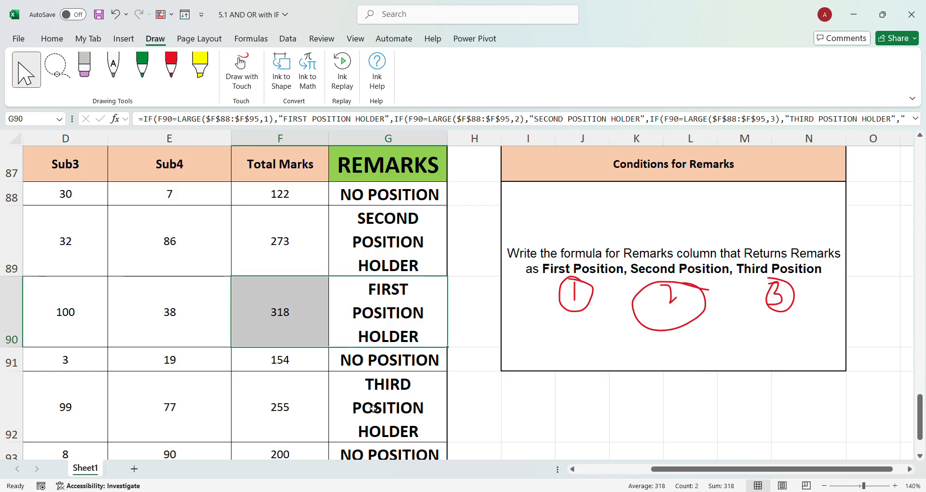
{"action": "left_click_drag", "start_coordinate": [396, 254], "coordinate": [305, 259]}
{"action": "scroll", "coordinate": [370, 401], "scroll_direction": "down", "scroll_amount": 1}
{"action": "left_click_drag", "start_coordinate": [348, 367], "coordinate": [296, 368]}
{"action": "scroll", "coordinate": [383, 417], "scroll_direction": "down", "scroll_amount": 1}
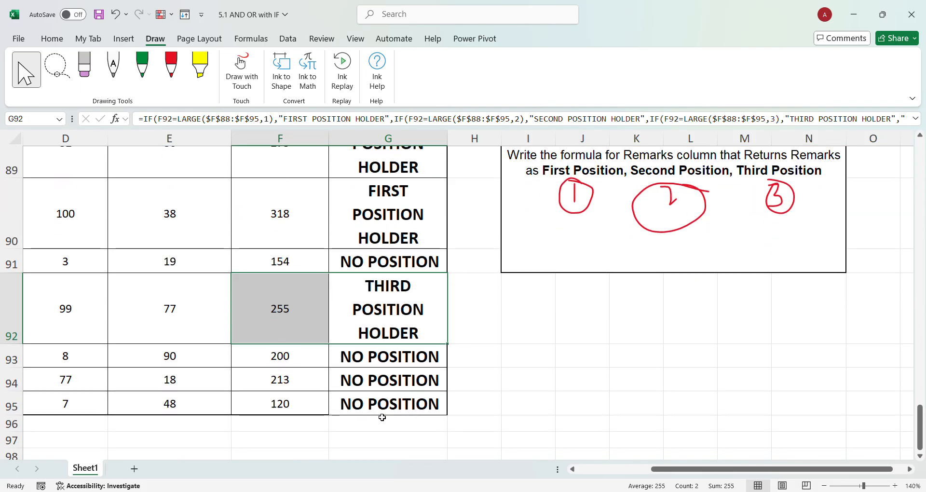
{"action": "scroll", "coordinate": [382, 418], "scroll_direction": "up", "scroll_amount": 2}
{"action": "double_click", "coordinate": [388, 248]}
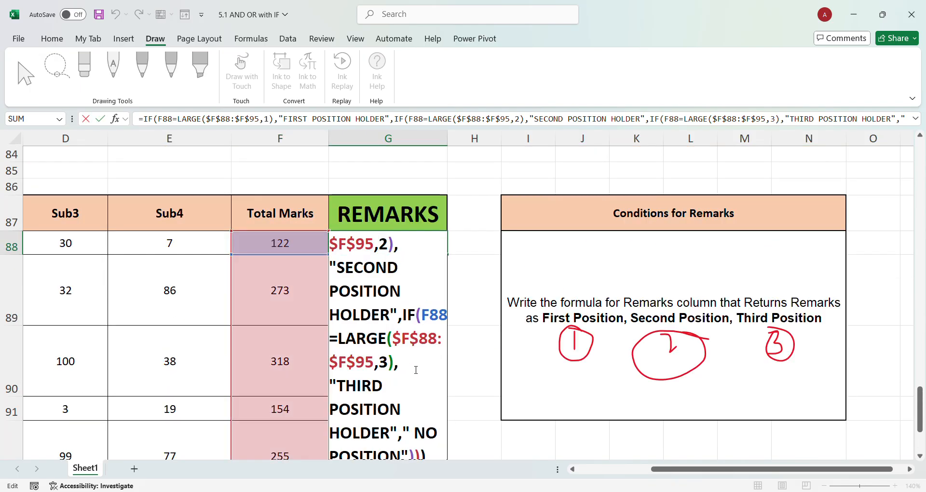
{"action": "key", "text": "Escape"}
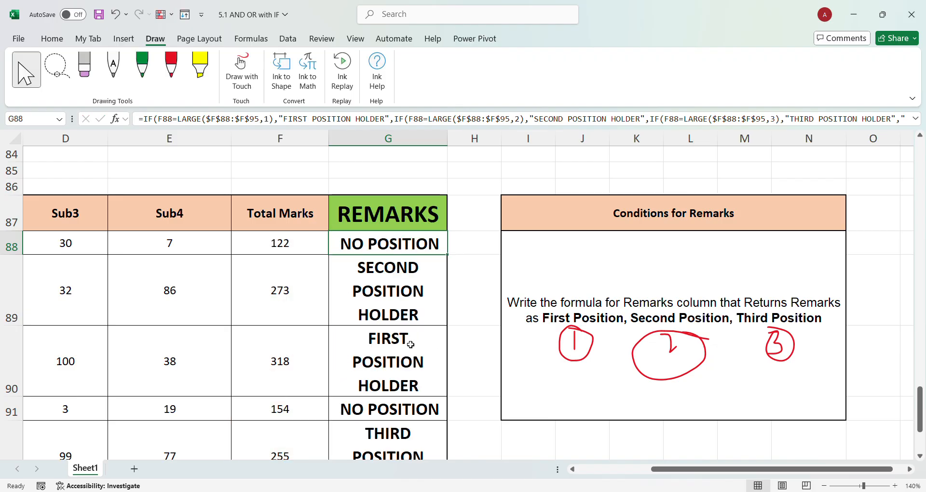
Enter the label FORMULA in cell E86 above the Sub4 header.
{"action": "left_click", "coordinate": [182, 187]}
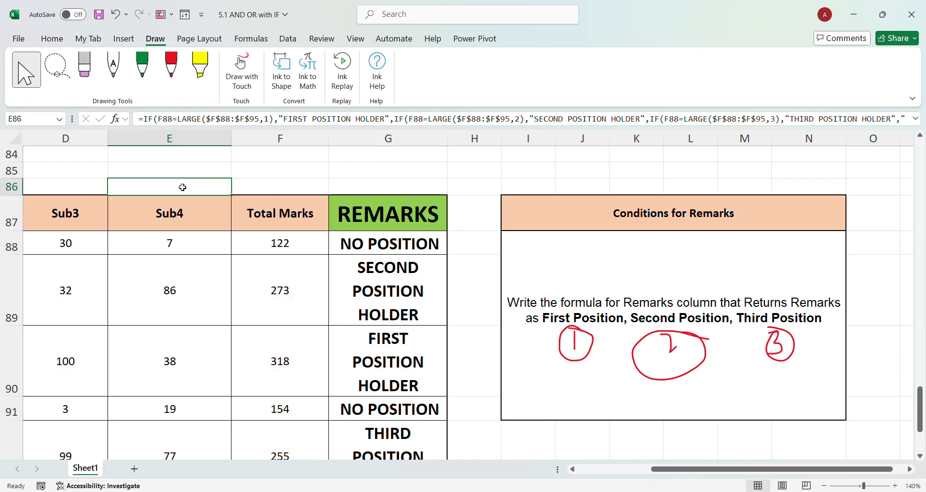
{"action": "type", "text": "FOR"}
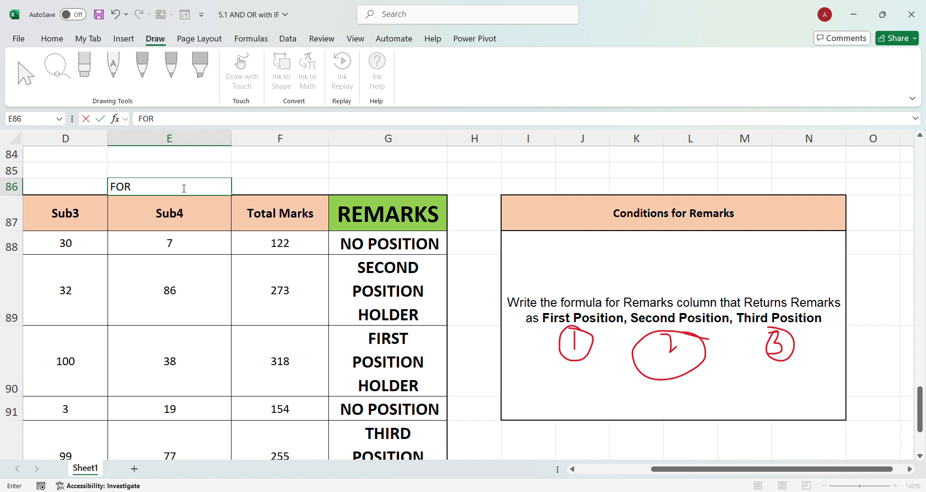
{"action": "type", "text": "MULATEXT"}
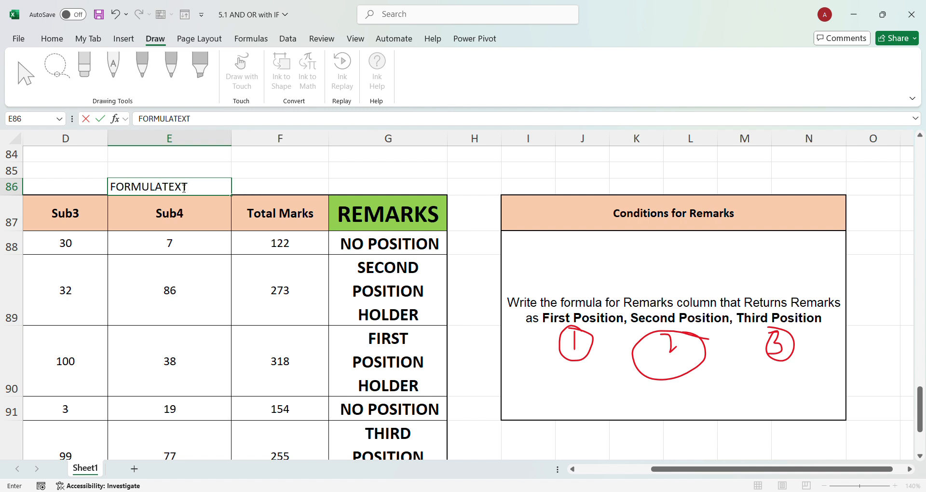
{"action": "key", "text": "BackSpace"}
{"action": "key", "text": "BackSpace"}
{"action": "key", "text": "BackSpace"}
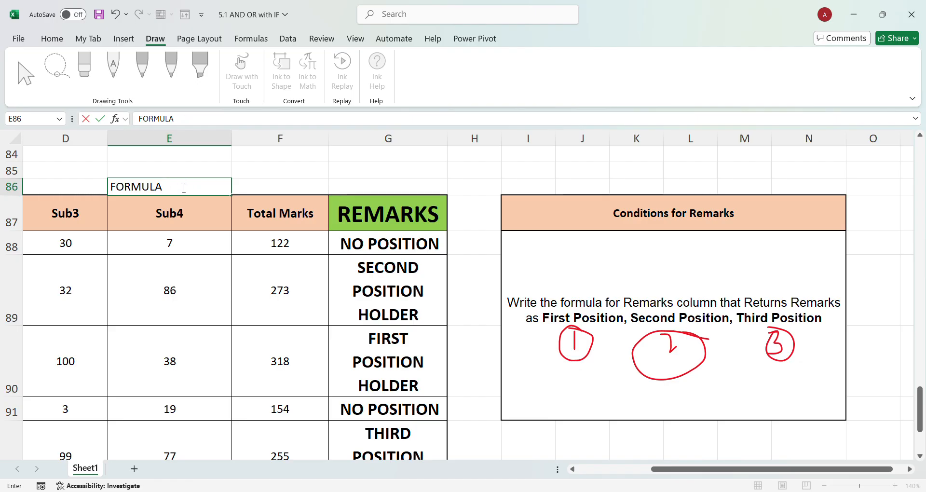
{"action": "key", "text": "Tab"}
Enter =FORMULATEXT(G88) in cell F86, beside the FORMULA label, to display the remarks formula as text.
{"action": "type", "text": "="}
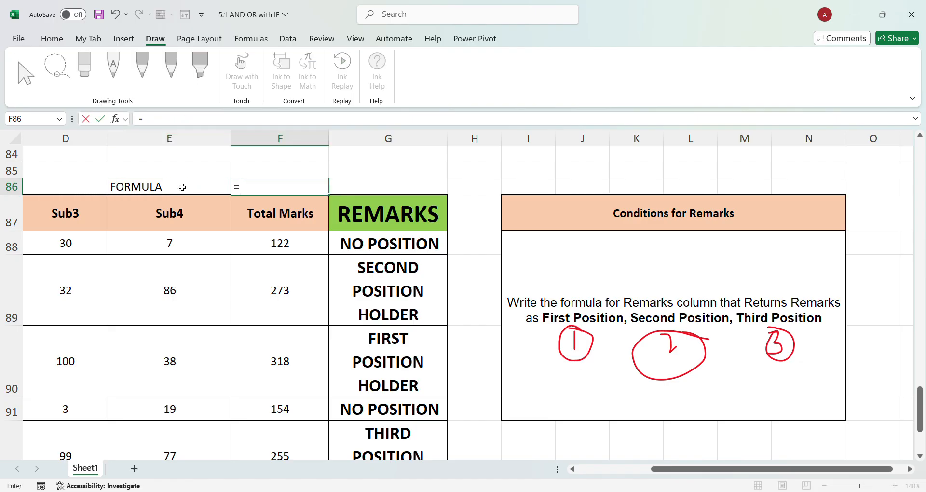
{"action": "type", "text": "FORMUL"}
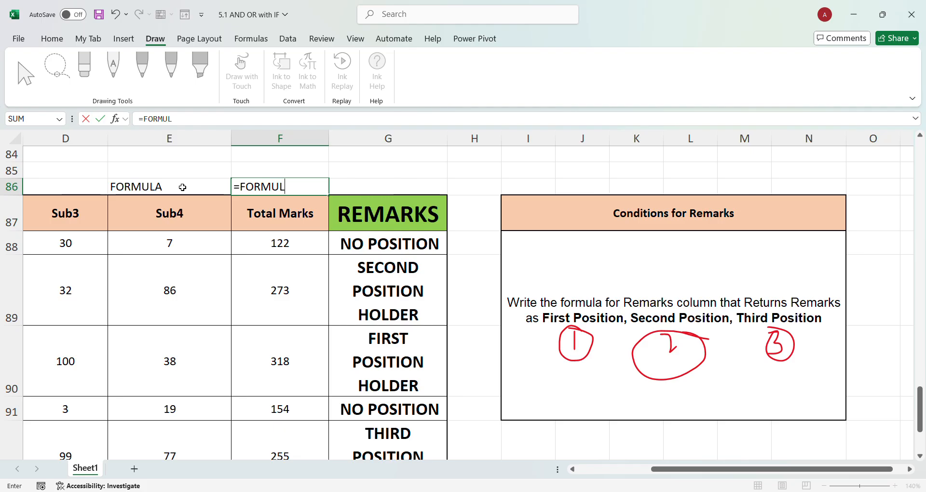
{"action": "type", "text": "ATEXT("}
{"action": "left_click", "coordinate": [366, 247]}
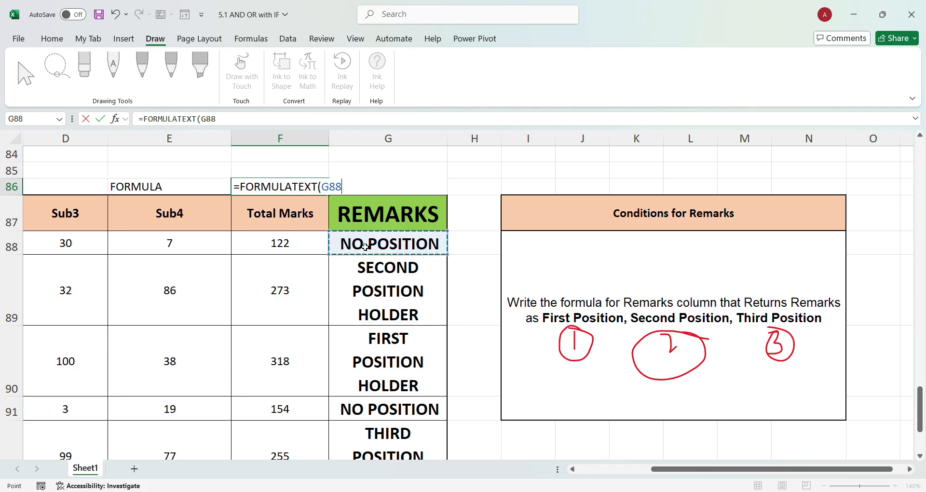
{"action": "type", "text": ")"}
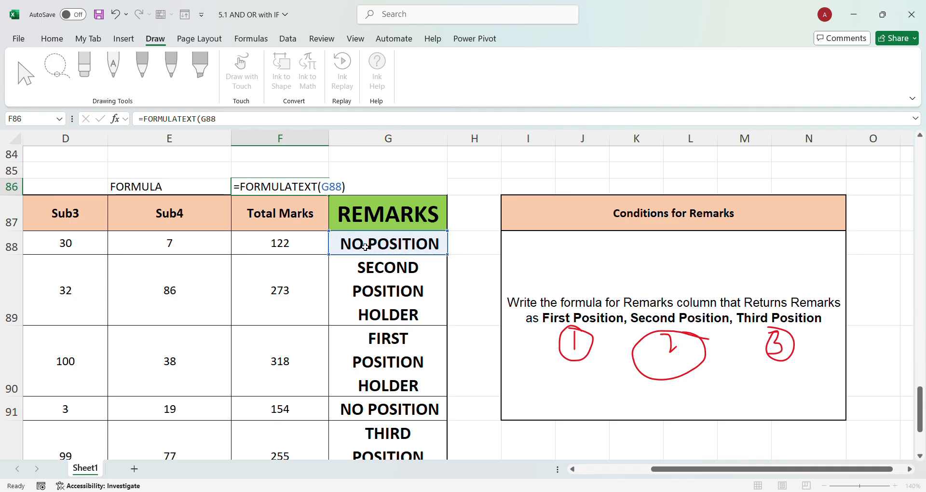
{"action": "key", "text": "Return"}
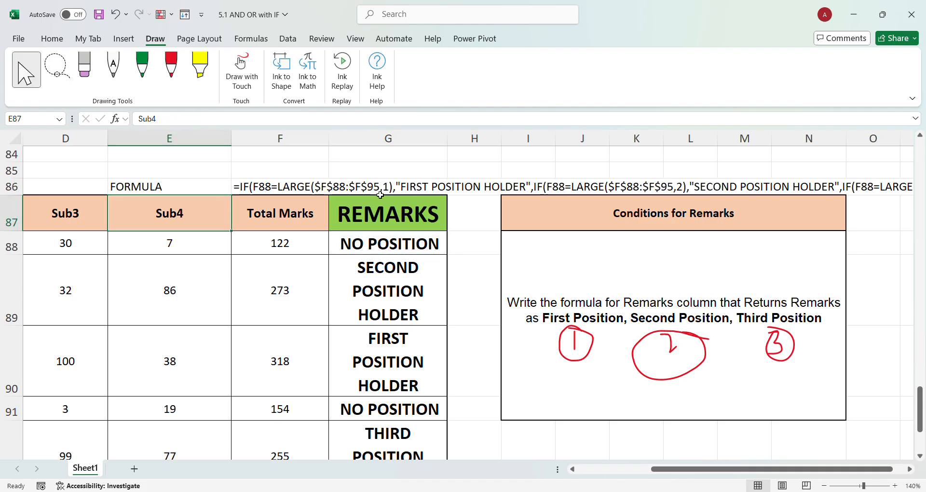
Move the FORMULA label and its formula text from E86:F86 to A86:B86, above the Student Name and Sub1 headers.
{"action": "left_click_drag", "start_coordinate": [677, 469], "coordinate": [740, 461]}
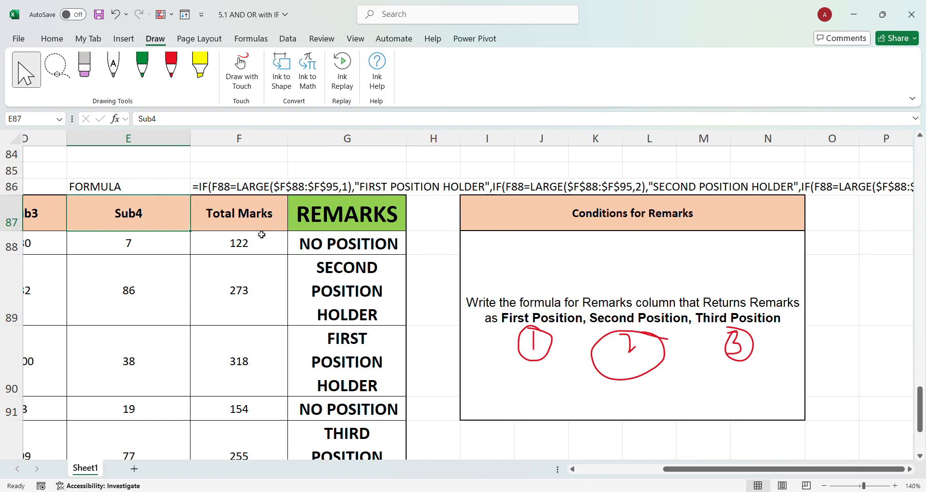
{"action": "left_click_drag", "start_coordinate": [668, 468], "coordinate": [580, 468]}
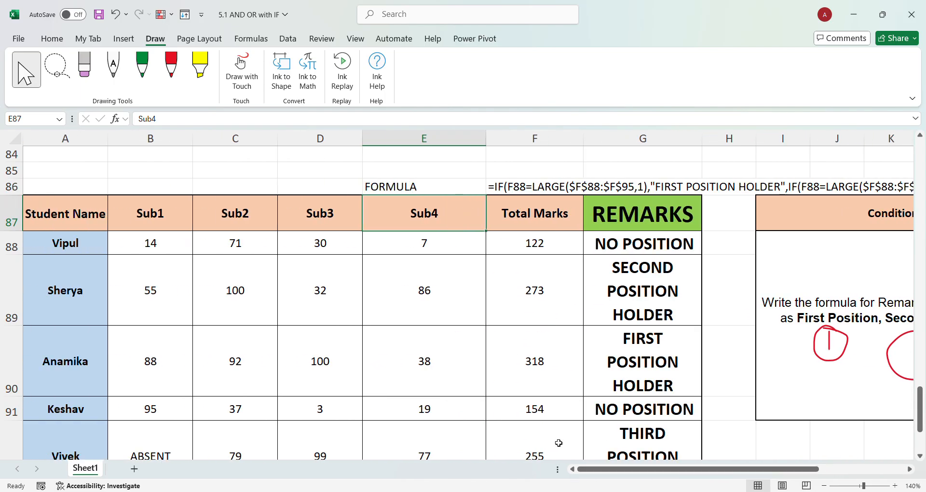
{"action": "left_click", "coordinate": [389, 187]}
{"action": "left_click_drag", "start_coordinate": [389, 188], "coordinate": [93, 194]}
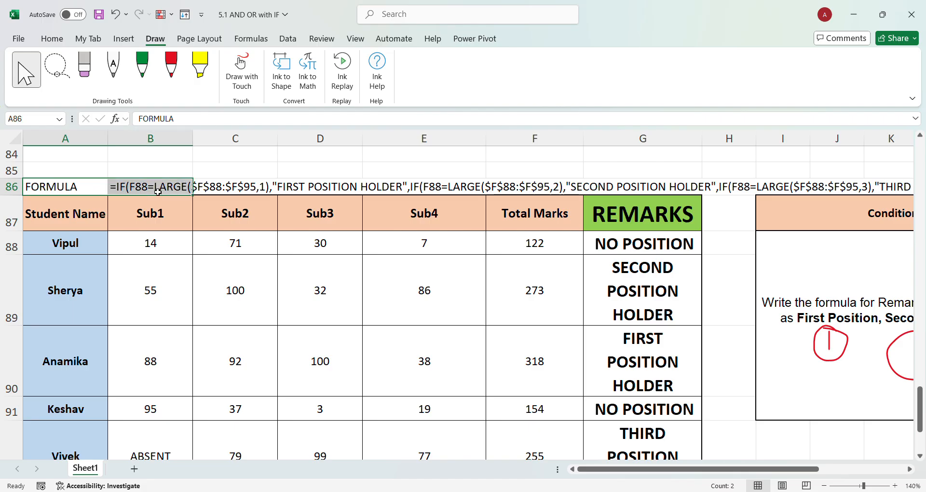
Fill the FORMULA label cell A86 with blue.
{"action": "left_click", "coordinate": [103, 187]}
{"action": "left_click", "coordinate": [62, 40]}
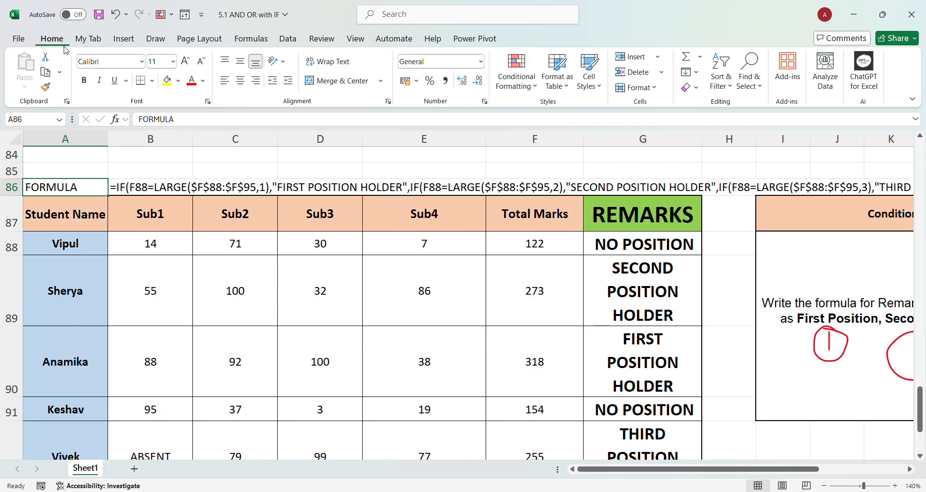
{"action": "left_click", "coordinate": [179, 85]}
{"action": "left_click", "coordinate": [230, 142]}
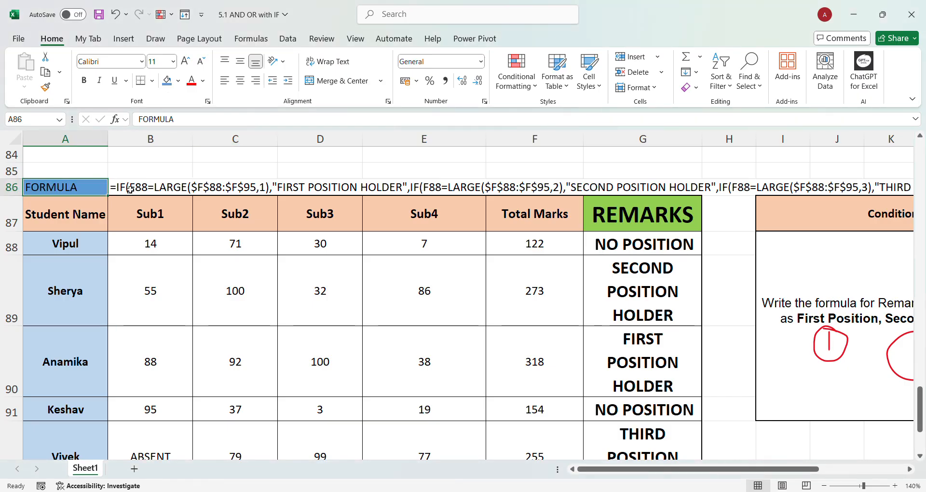
Fill the formula text cell B86 with orange, keeping its font black.
{"action": "left_click", "coordinate": [154, 192]}
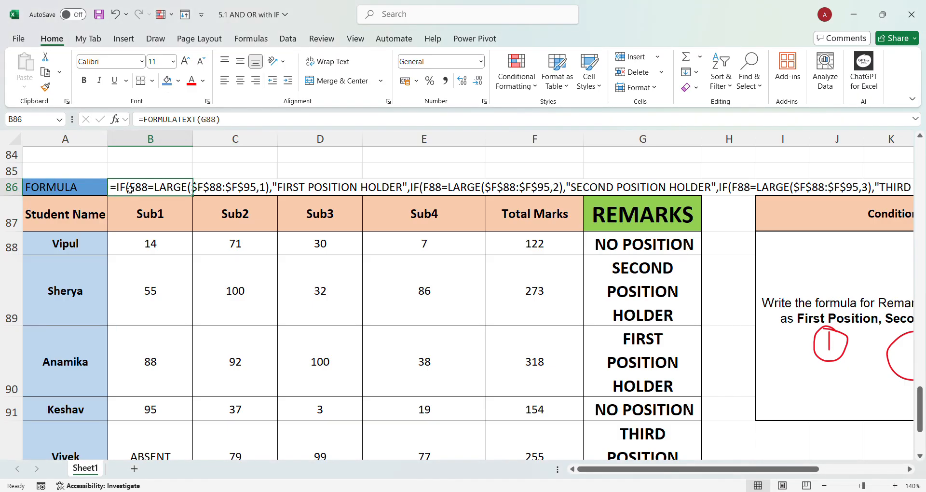
{"action": "left_click", "coordinate": [204, 85]}
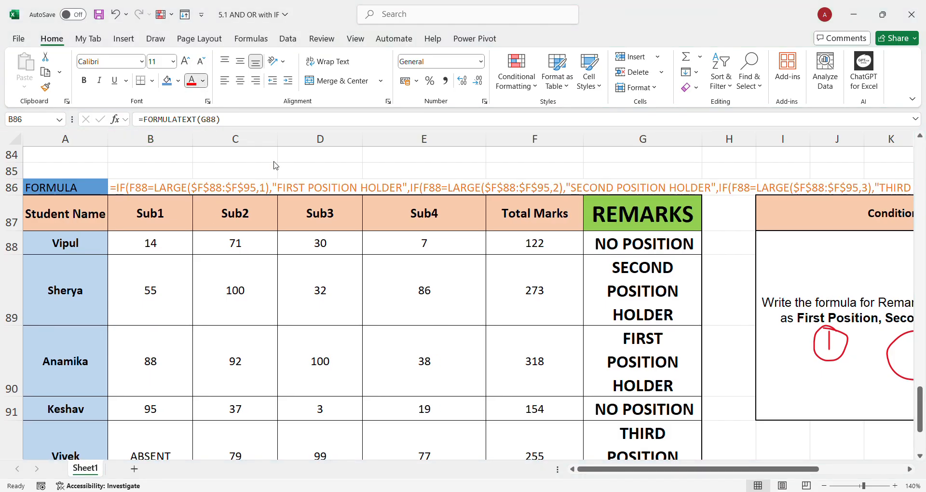
{"action": "left_click", "coordinate": [79, 155]}
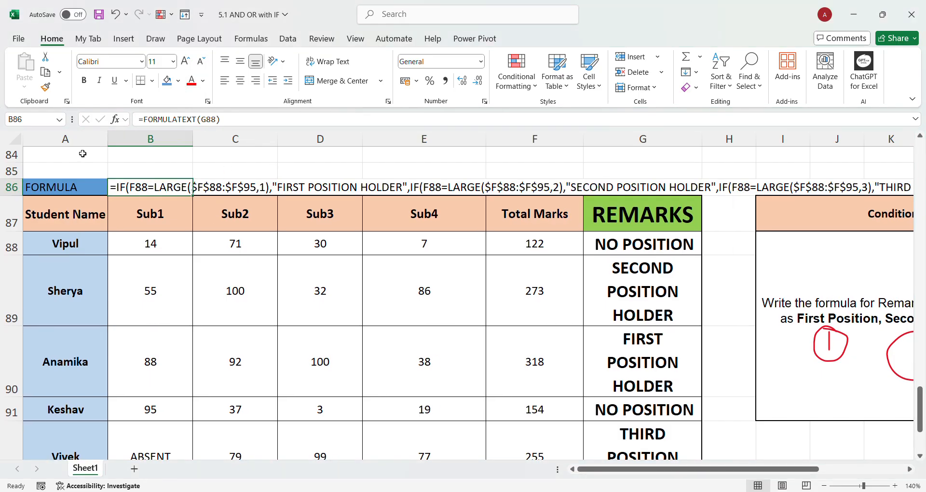
{"action": "left_click", "coordinate": [178, 81]}
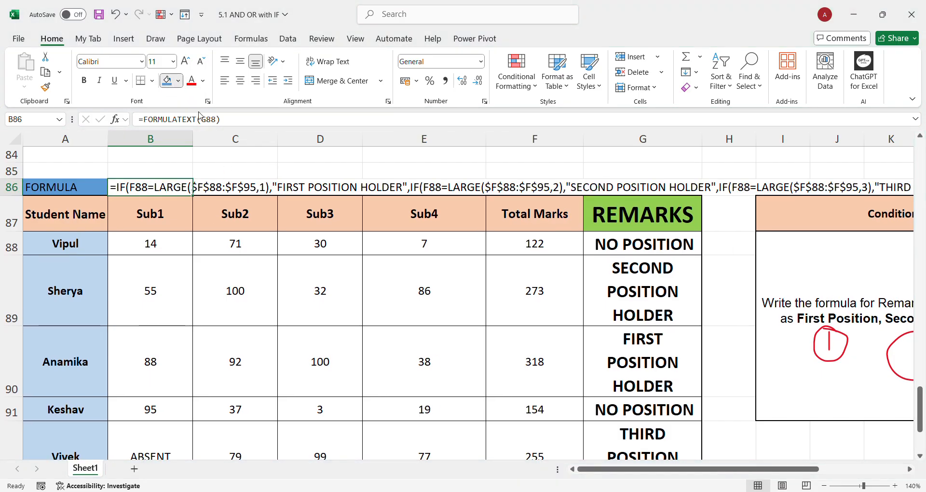
{"action": "left_click", "coordinate": [252, 145]}
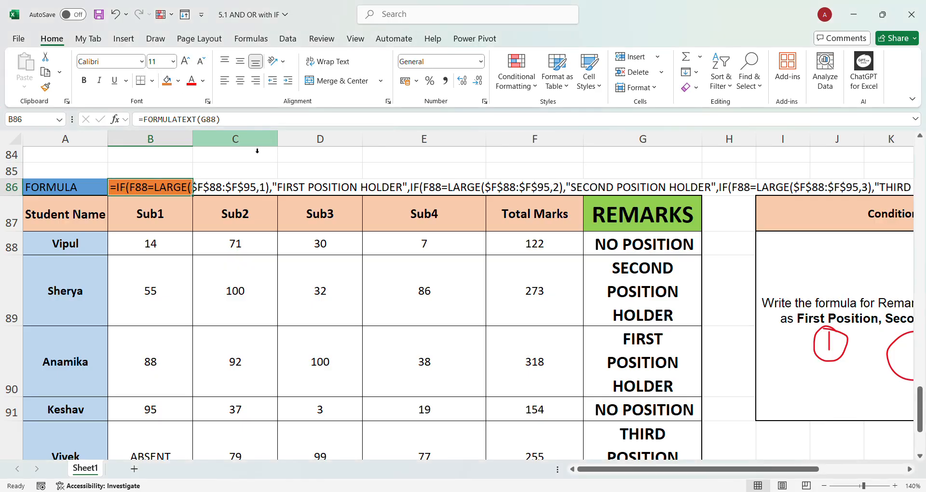
Try Merge & Center on the formula text across B86:K86 and undo it.
{"action": "left_click_drag", "start_coordinate": [189, 187], "coordinate": [875, 192]}
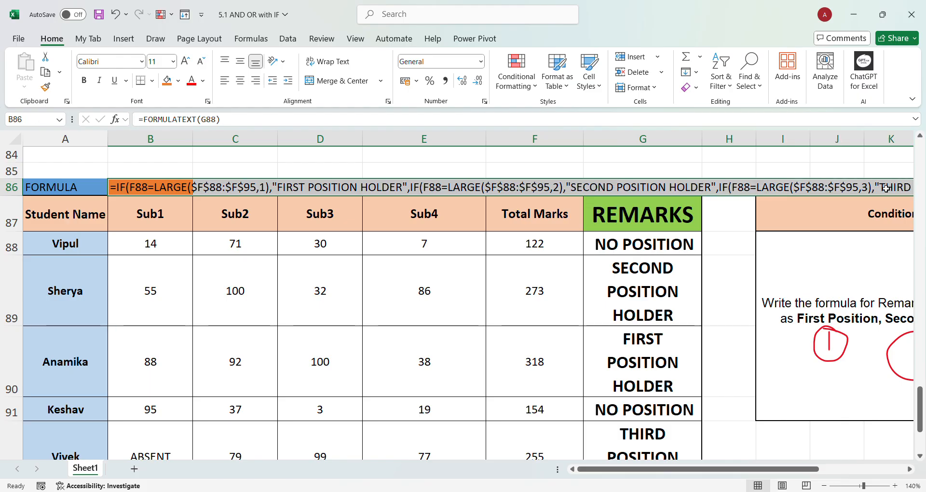
{"action": "left_click", "coordinate": [343, 81]}
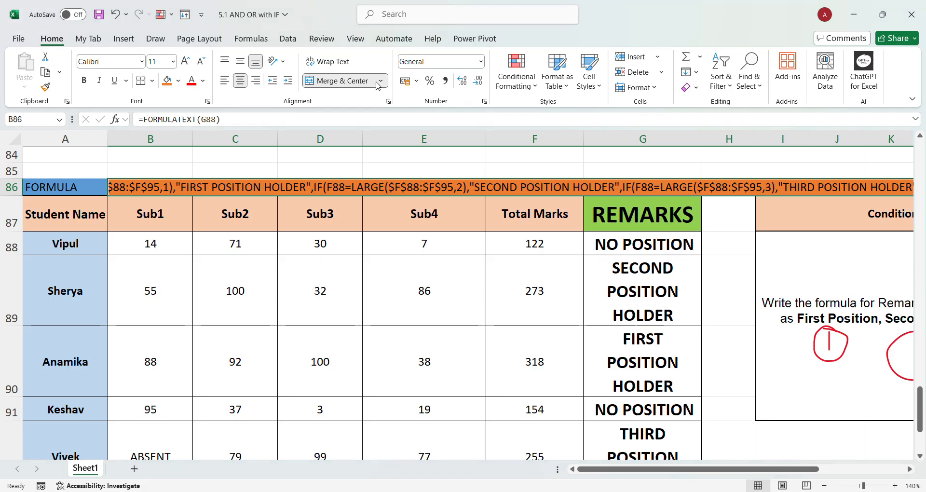
{"action": "left_click", "coordinate": [301, 155]}
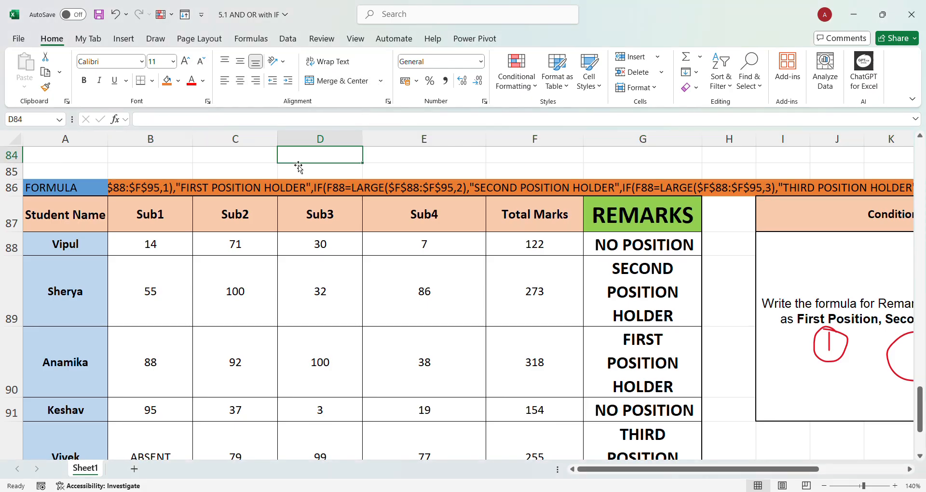
{"action": "left_click", "coordinate": [167, 191]}
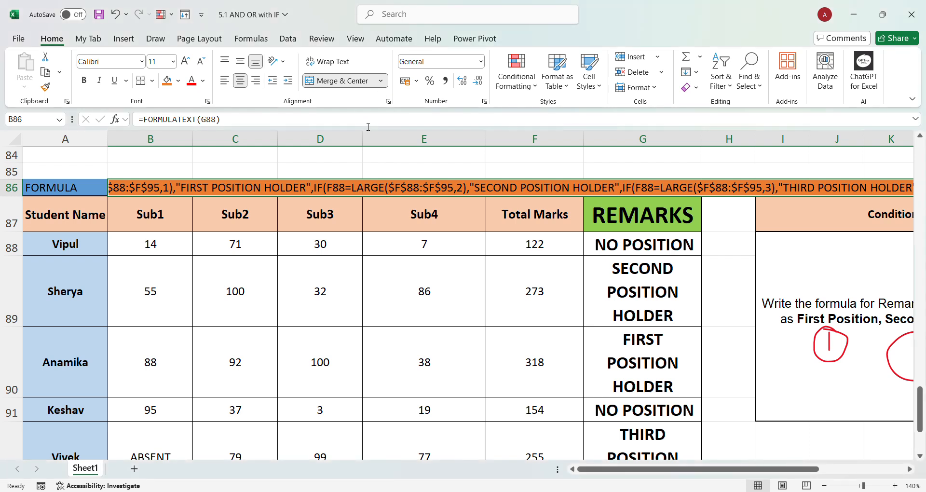
{"action": "key", "text": "ctrl+z"}
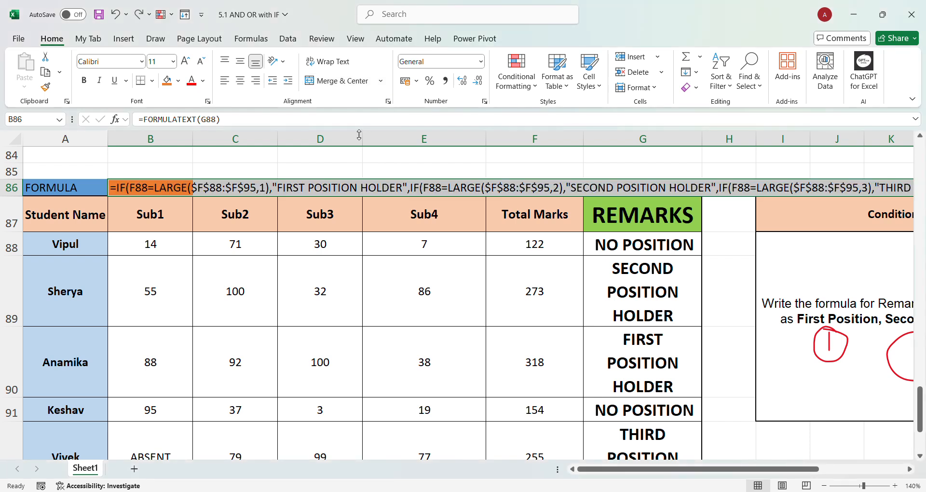
Merge the formula text across B86:N86 without centering it and widen column N until the whole formula fits.
{"action": "key", "text": "ctrl+y"}
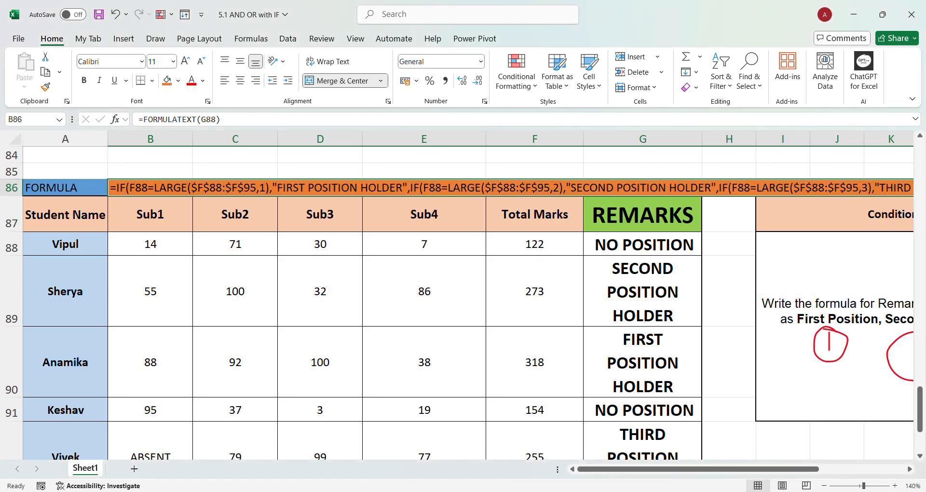
{"action": "left_click_drag", "start_coordinate": [767, 469], "coordinate": [861, 467]}
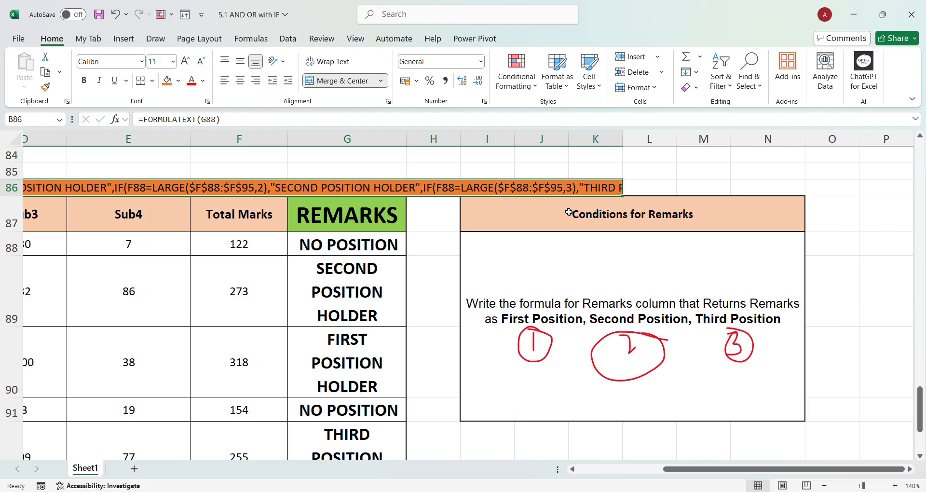
{"action": "left_click_drag", "start_coordinate": [340, 191], "coordinate": [768, 188]}
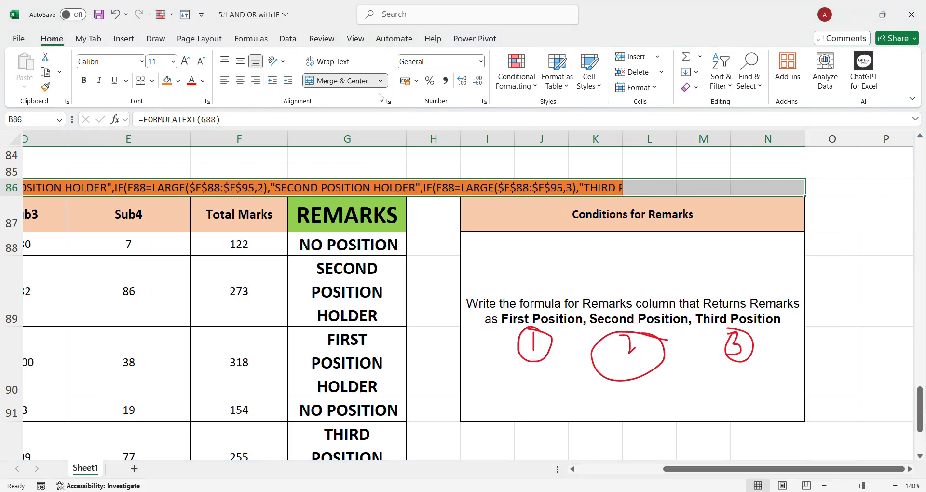
{"action": "scroll", "coordinate": [408, 149], "scroll_direction": "left", "scroll_amount": 3}
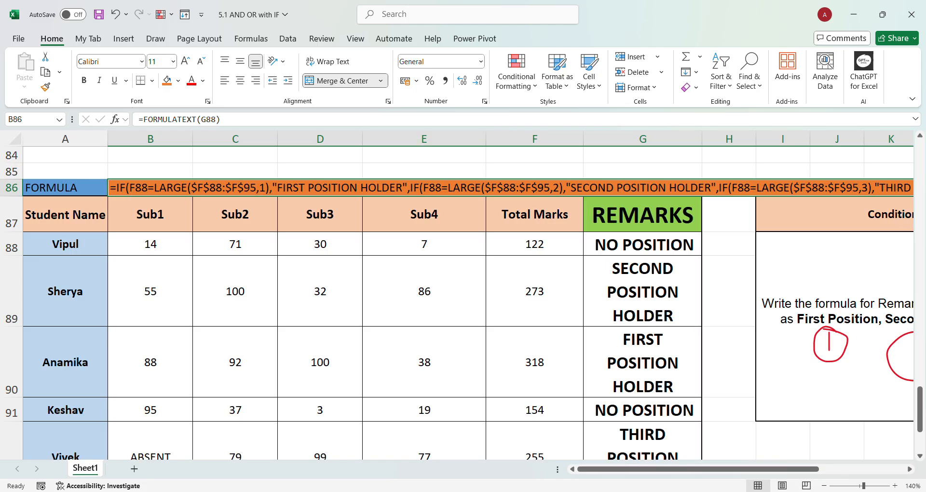
{"action": "left_click_drag", "start_coordinate": [717, 469], "coordinate": [803, 467]}
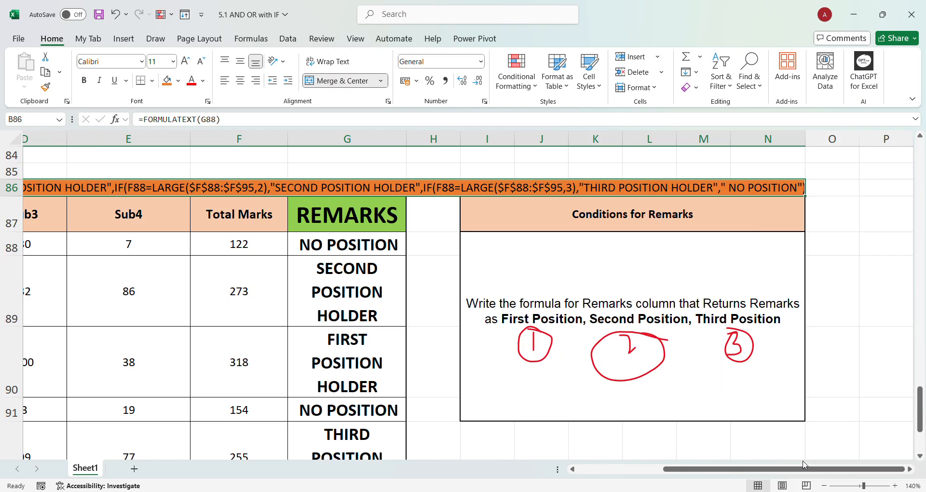
{"action": "left_click_drag", "start_coordinate": [806, 139], "coordinate": [835, 145]}
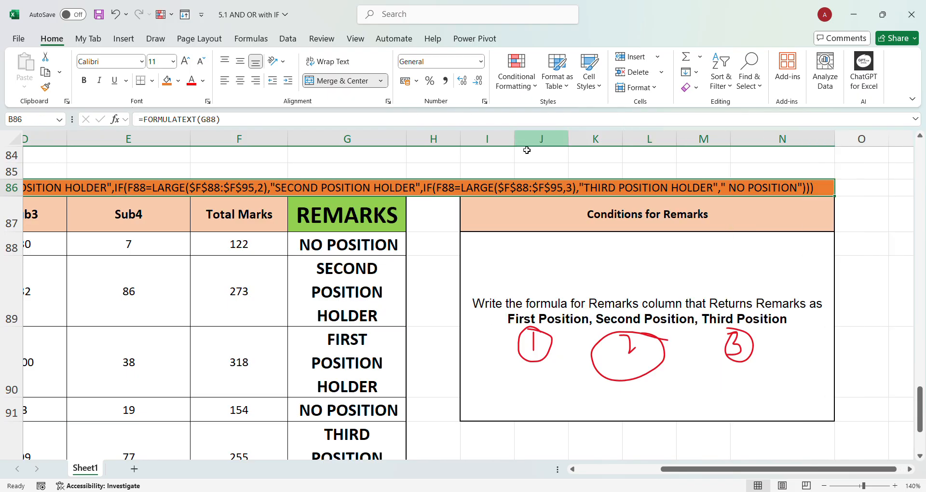
With the red pen, bracket the first LARGE condition in row 86, tick FIRST POSITION HOLDER and circle the total marks in F88.
{"action": "left_click_drag", "start_coordinate": [675, 469], "coordinate": [587, 480]}
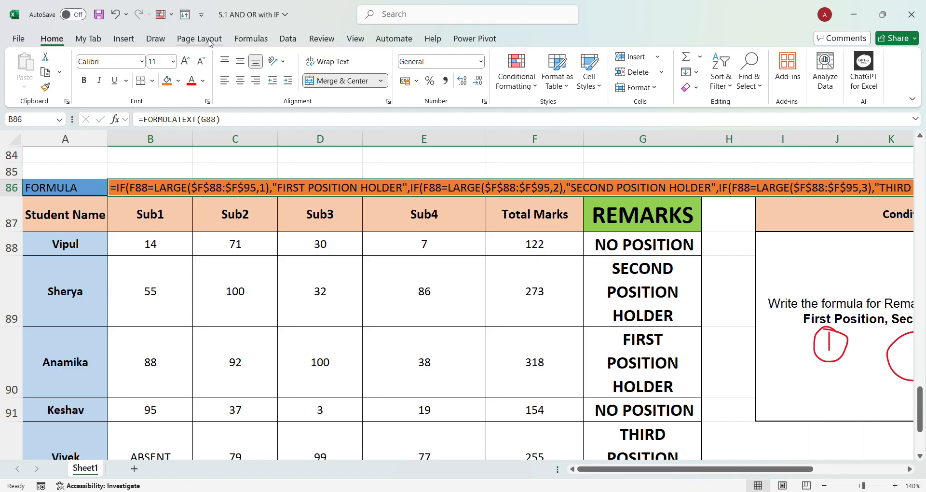
{"action": "left_click", "coordinate": [156, 39]}
{"action": "left_click", "coordinate": [164, 67]}
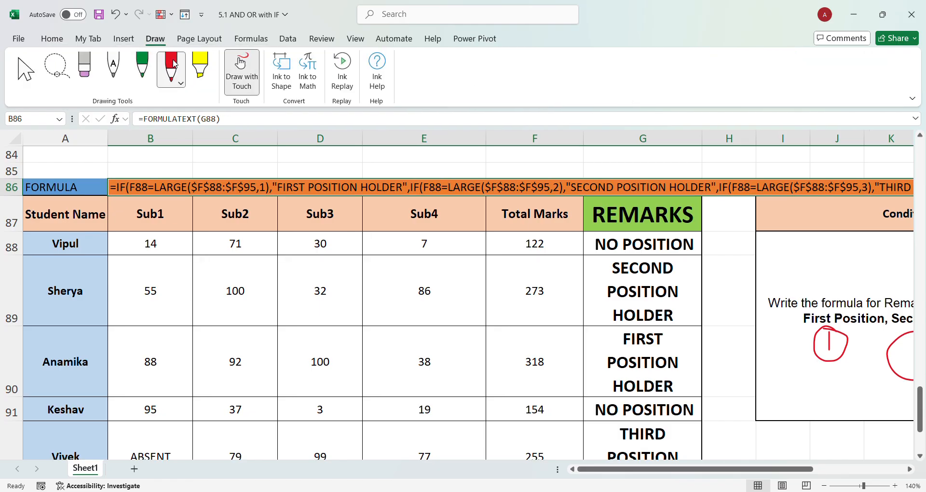
{"action": "left_click_drag", "start_coordinate": [139, 169], "coordinate": [260, 166]}
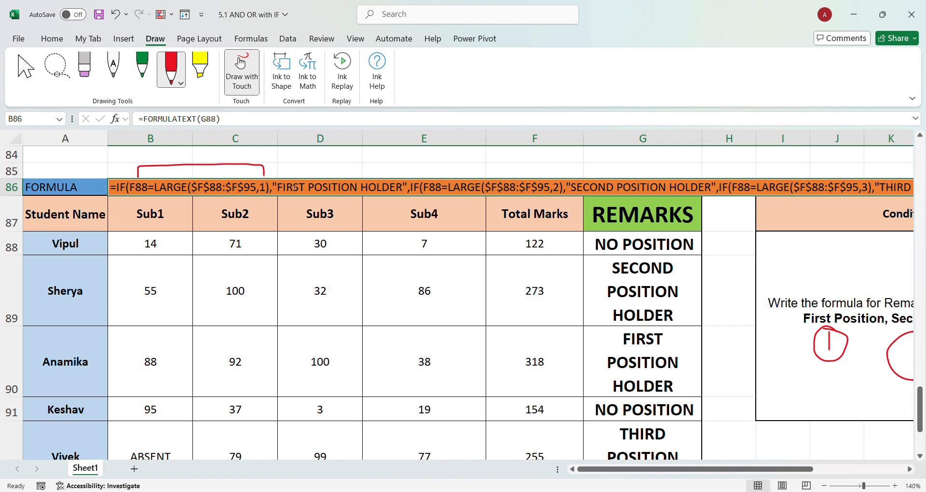
{"action": "left_click_drag", "start_coordinate": [318, 174], "coordinate": [345, 160]}
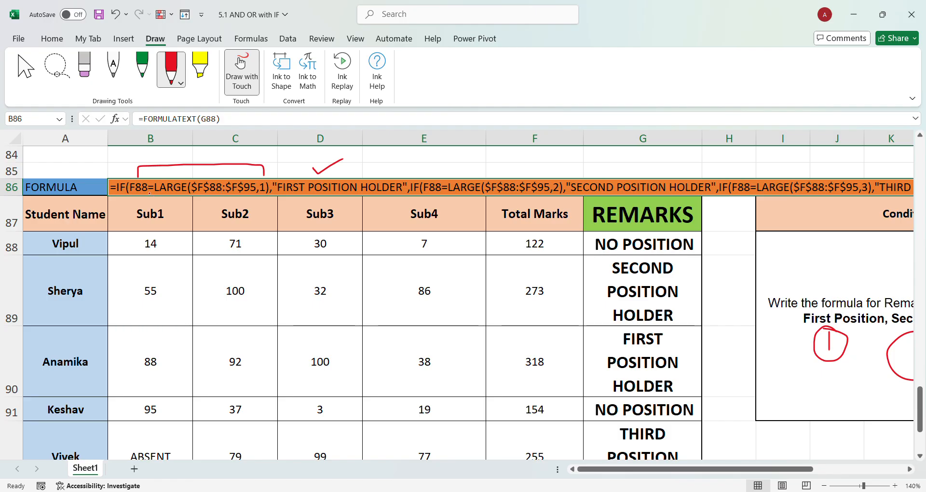
{"action": "mouse_move", "coordinate": [531, 236]}
{"action": "left_mouse_down"}
{"action": "mouse_move", "coordinate": [537, 259]}
{"action": "mouse_move", "coordinate": [529, 236]}
{"action": "left_mouse_up"}
Bracket the second and third LARGE conditions in red, tick their results and NO POSITION, and return to the selection tool.
{"action": "mouse_move", "coordinate": [433, 180]}
{"action": "left_mouse_down"}
{"action": "mouse_move", "coordinate": [540, 170]}
{"action": "mouse_move", "coordinate": [556, 182]}
{"action": "left_mouse_up"}
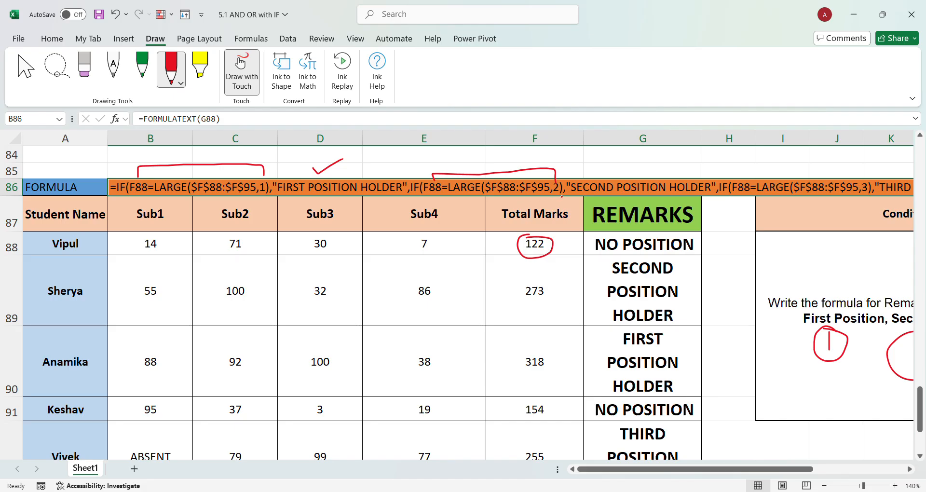
{"action": "left_click_drag", "start_coordinate": [638, 170], "coordinate": [655, 158]}
{"action": "left_click_drag", "start_coordinate": [772, 469], "coordinate": [866, 463]}
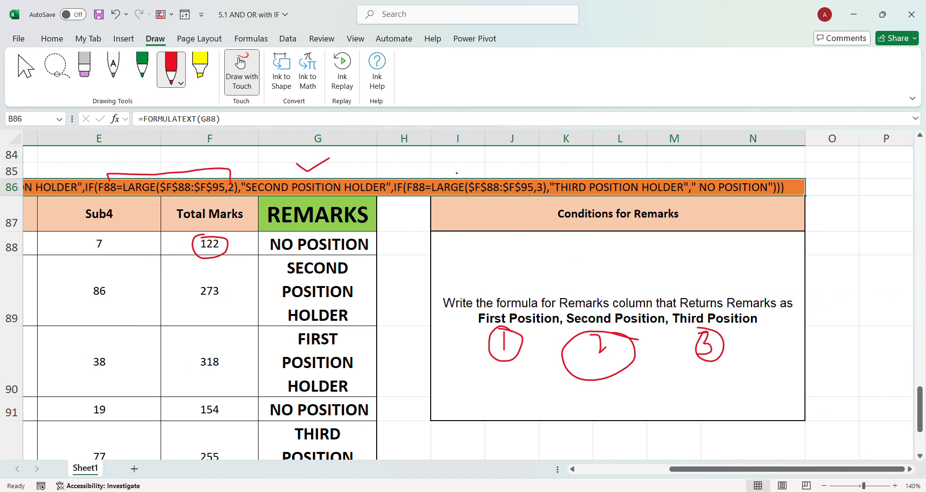
{"action": "mouse_move", "coordinate": [418, 178]}
{"action": "left_mouse_down"}
{"action": "mouse_move", "coordinate": [433, 166]}
{"action": "mouse_move", "coordinate": [535, 171]}
{"action": "left_mouse_up"}
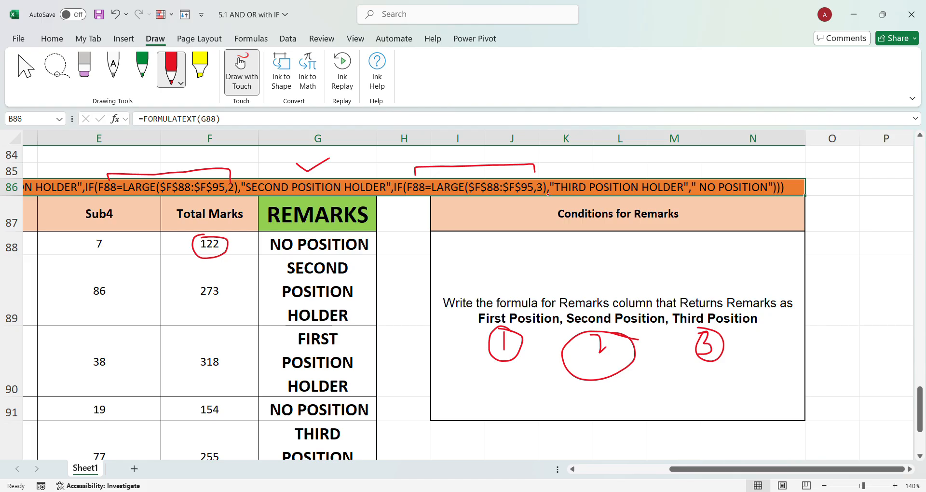
{"action": "left_click_drag", "start_coordinate": [597, 176], "coordinate": [624, 166]}
{"action": "left_click_drag", "start_coordinate": [732, 169], "coordinate": [757, 163]}
{"action": "left_click_drag", "start_coordinate": [728, 468], "coordinate": [624, 491]}
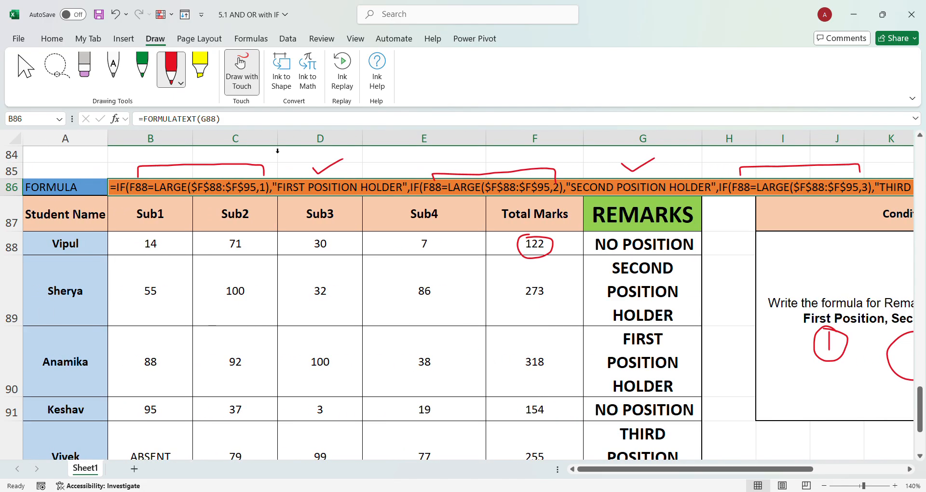
{"action": "left_click", "coordinate": [26, 68]}
{"action": "scroll", "coordinate": [392, 384], "scroll_direction": "up", "scroll_amount": 3}
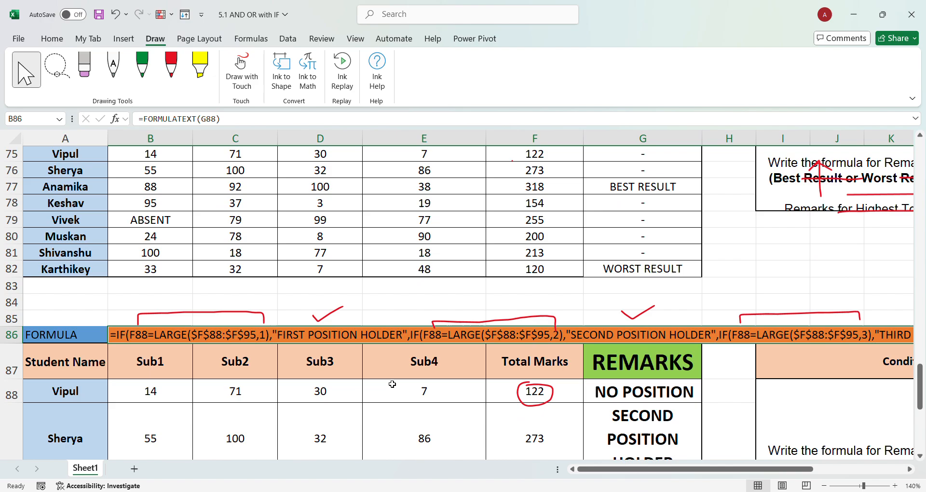
Copy the FORMULA label and its formula text from row 86 to A73, above the best and worst result table.
{"action": "left_click_drag", "start_coordinate": [92, 336], "coordinate": [128, 341]}
{"action": "key", "text": "ctrl+c"}
{"action": "scroll", "coordinate": [151, 327], "scroll_direction": "up", "scroll_amount": 4}
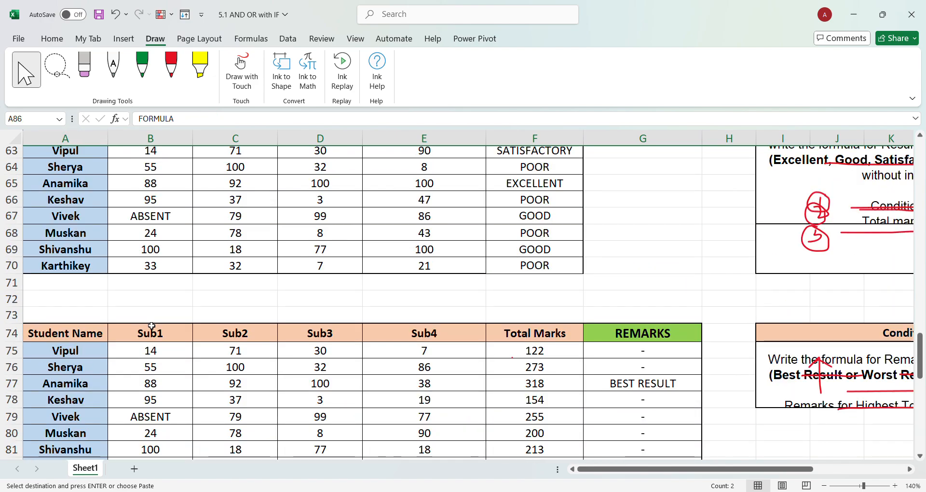
{"action": "left_click", "coordinate": [69, 317]}
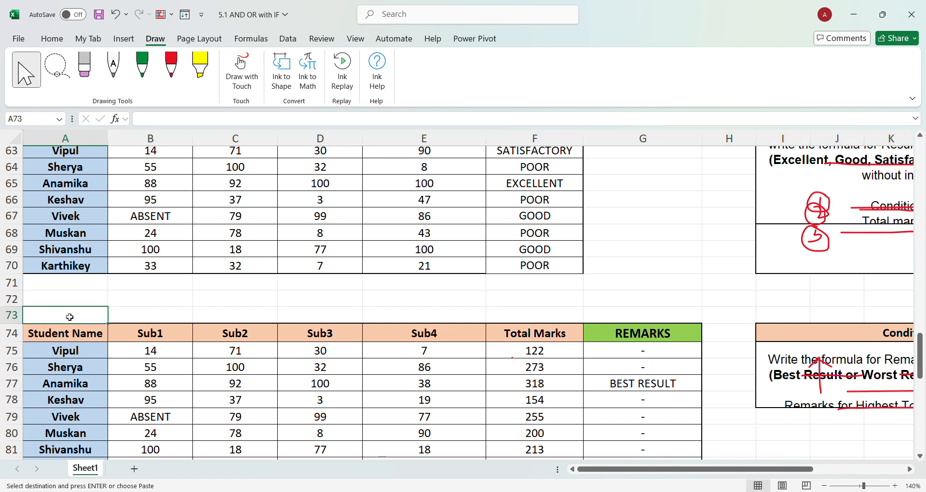
{"action": "key", "text": "ctrl+v"}
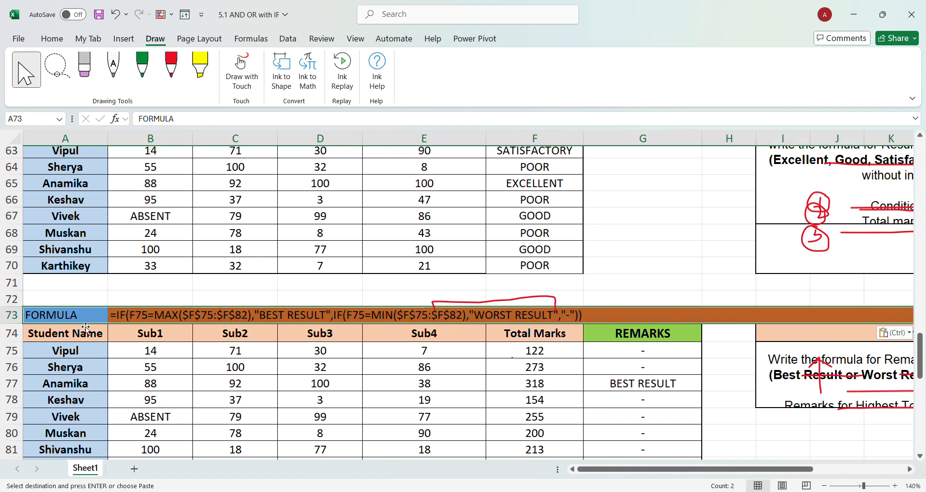
Erase the stray red ink bracket above the formula text in row 73.
{"action": "left_click", "coordinate": [164, 318]}
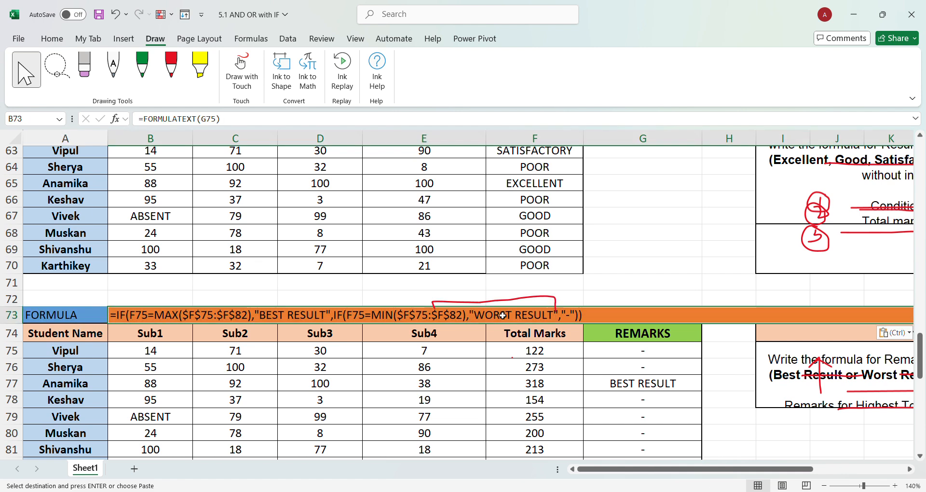
{"action": "left_click", "coordinate": [81, 67]}
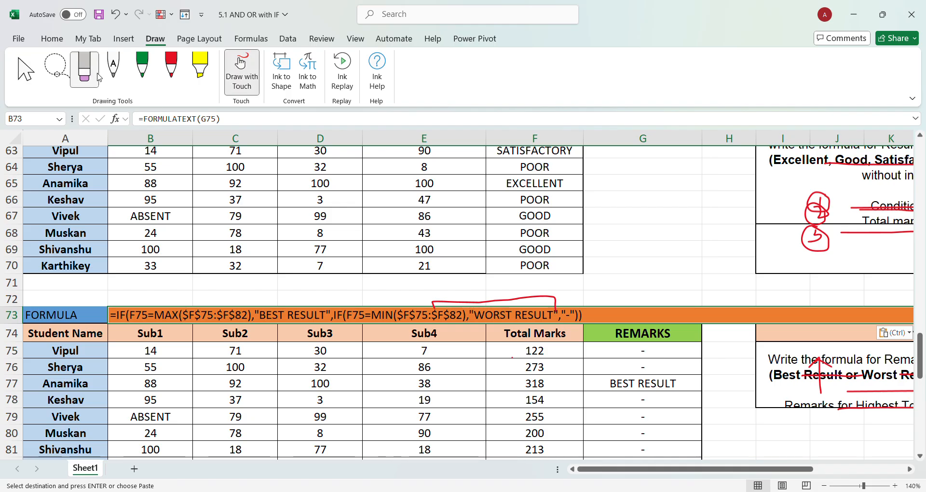
{"action": "left_click", "coordinate": [470, 303]}
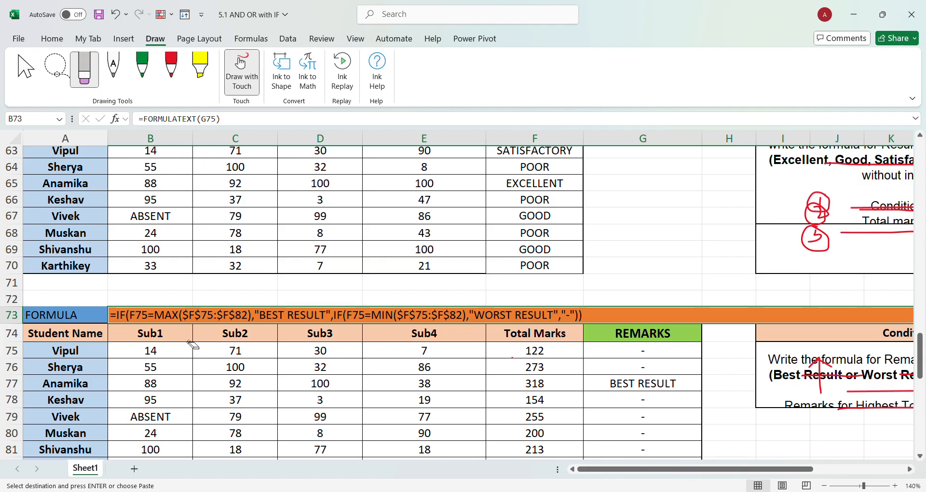
With the red pen, circle the total marks in F75, bracket the MAX condition in row 73, and tick BEST RESULT and the circled marks.
{"action": "left_click", "coordinate": [171, 67]}
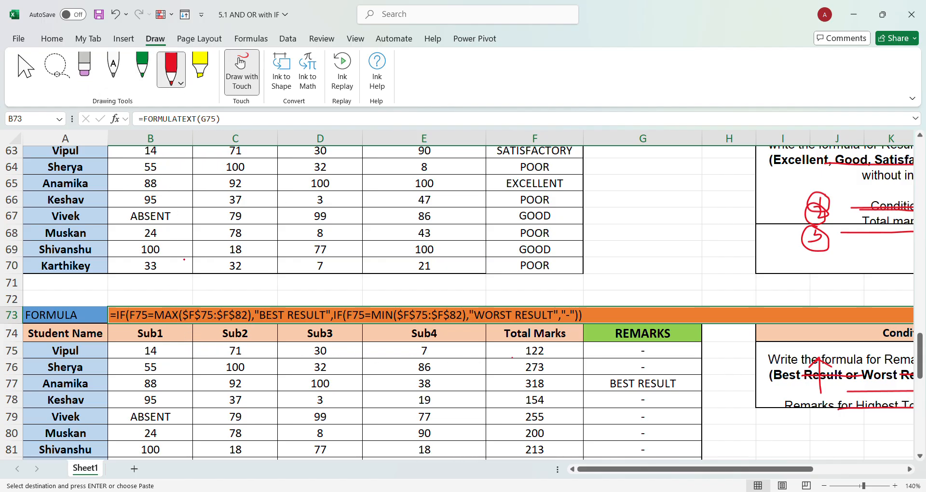
{"action": "mouse_move", "coordinate": [542, 345]}
{"action": "left_mouse_down"}
{"action": "mouse_move", "coordinate": [521, 347]}
{"action": "mouse_move", "coordinate": [548, 357]}
{"action": "mouse_move", "coordinate": [544, 344]}
{"action": "left_mouse_up"}
{"action": "mouse_move", "coordinate": [141, 306]}
{"action": "left_mouse_down"}
{"action": "mouse_move", "coordinate": [235, 294]}
{"action": "mouse_move", "coordinate": [243, 302]}
{"action": "left_mouse_up"}
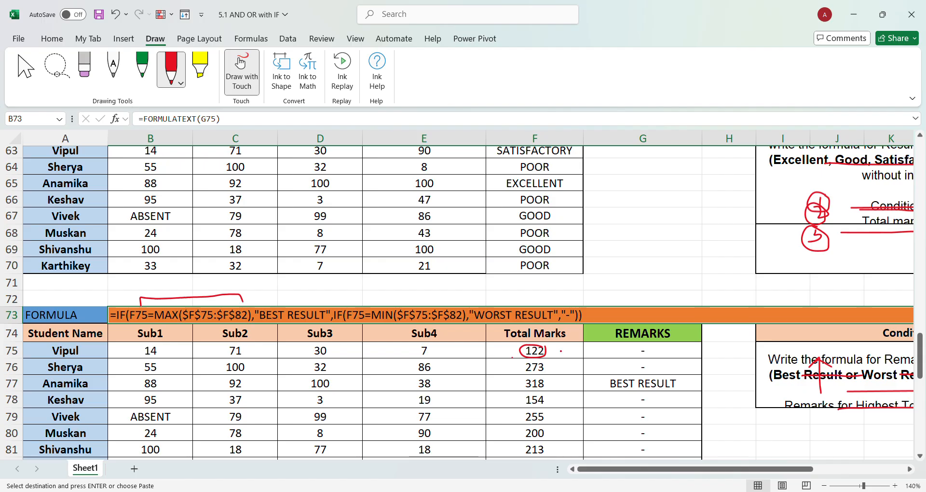
{"action": "left_click_drag", "start_coordinate": [279, 293], "coordinate": [305, 288]}
{"action": "left_click_drag", "start_coordinate": [557, 354], "coordinate": [566, 352]}
Tick the MIN condition and WORST RESULT in red, brace the Total Marks values, point an arrow at "-", and return to the selection tool.
{"action": "left_click_drag", "start_coordinate": [389, 301], "coordinate": [423, 293]}
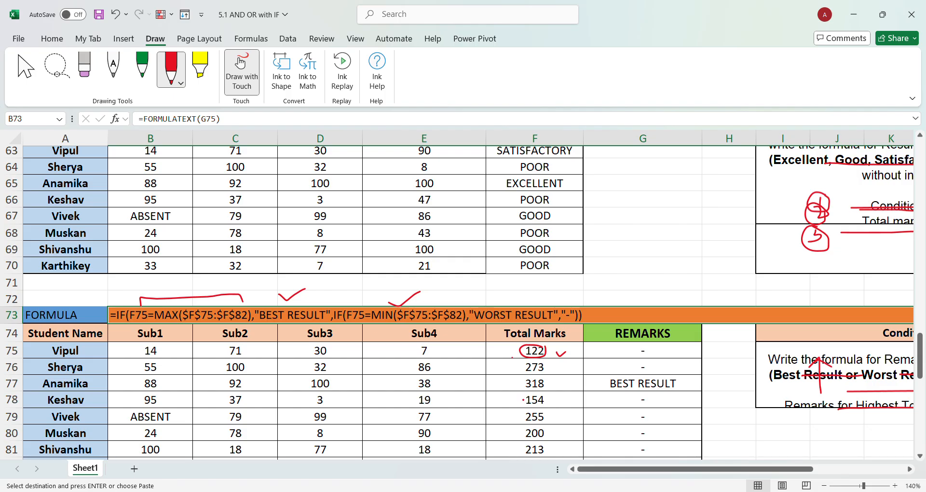
{"action": "mouse_move", "coordinate": [492, 350]}
{"action": "left_mouse_down"}
{"action": "mouse_move", "coordinate": [504, 458]}
{"action": "mouse_move", "coordinate": [515, 452]}
{"action": "left_mouse_up"}
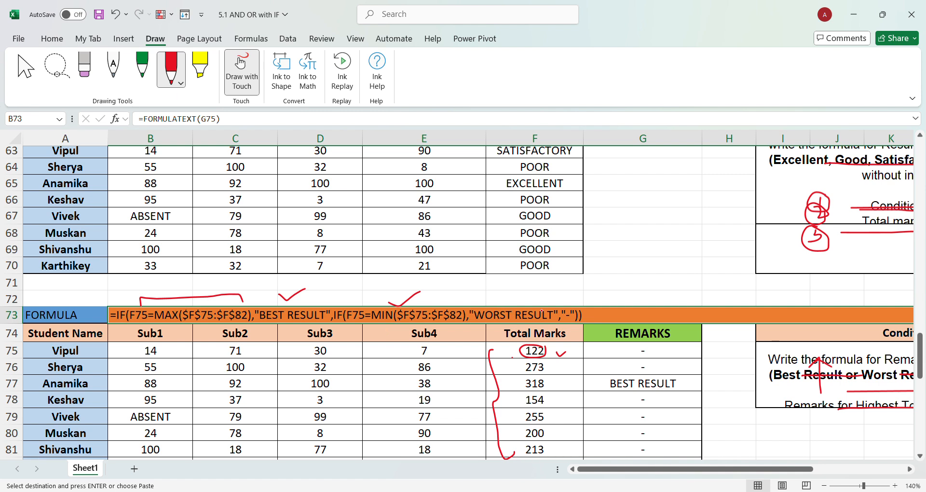
{"action": "left_click_drag", "start_coordinate": [566, 286], "coordinate": [566, 304]}
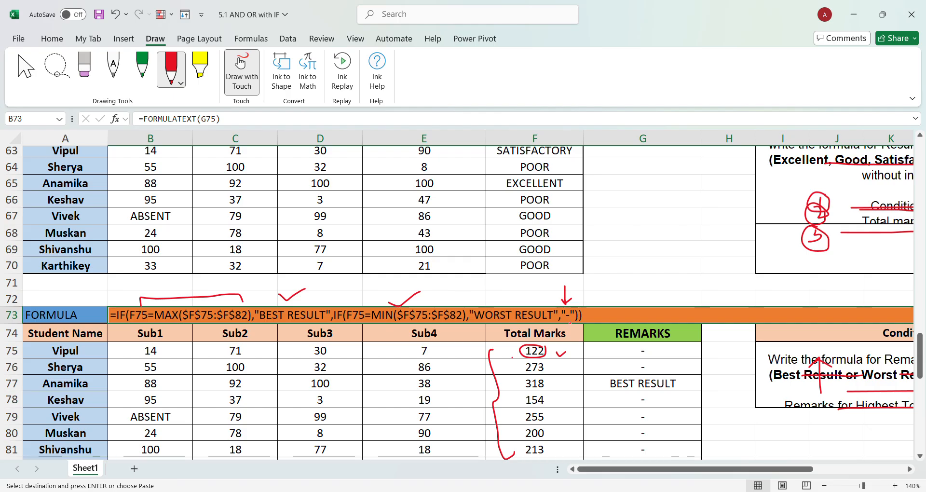
{"action": "mouse_move", "coordinate": [505, 296]}
{"action": "left_mouse_down"}
{"action": "mouse_move", "coordinate": [513, 303]}
{"action": "mouse_move", "coordinate": [536, 286]}
{"action": "left_mouse_up"}
{"action": "left_click", "coordinate": [541, 290]}
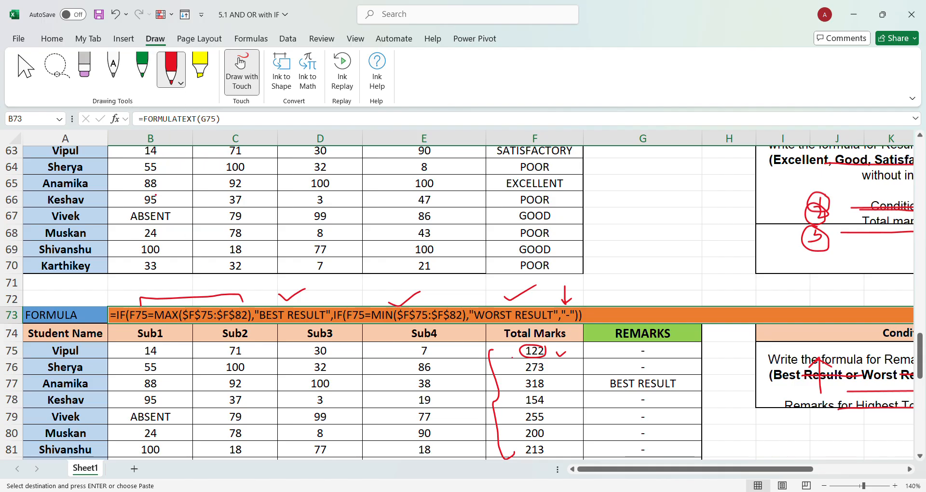
{"action": "left_click", "coordinate": [26, 70]}
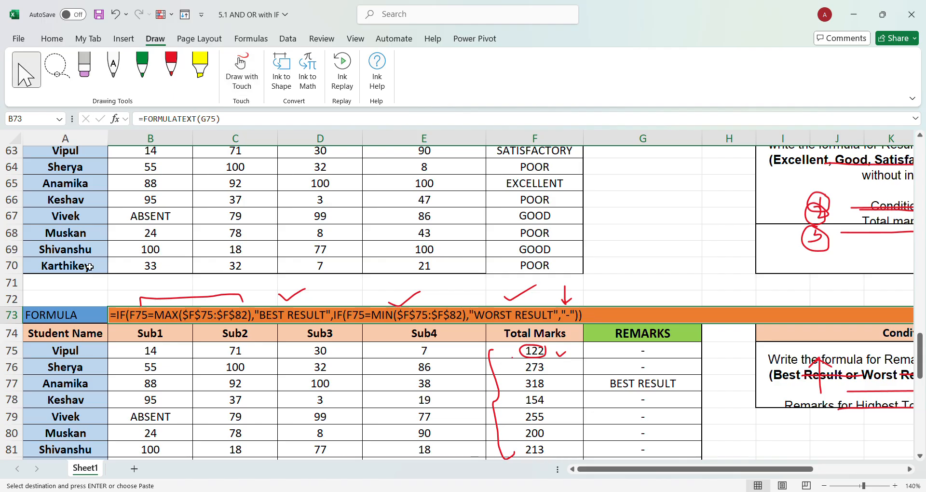
Copy the FORMULA label and formula text from row 73 to A61, above the Result table.
{"action": "left_click_drag", "start_coordinate": [86, 324], "coordinate": [135, 320]}
{"action": "key", "text": "ctrl+c"}
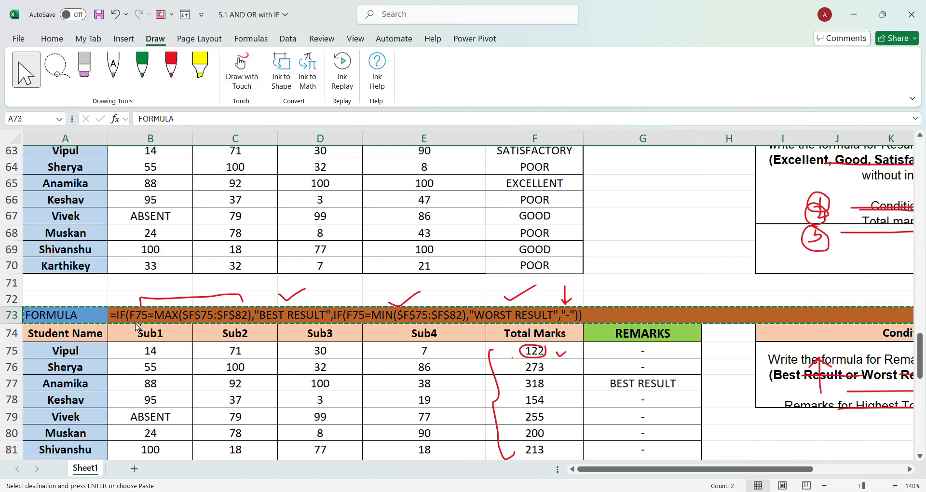
{"action": "scroll", "coordinate": [164, 264], "scroll_direction": "up", "scroll_amount": 3}
{"action": "left_click", "coordinate": [70, 260]}
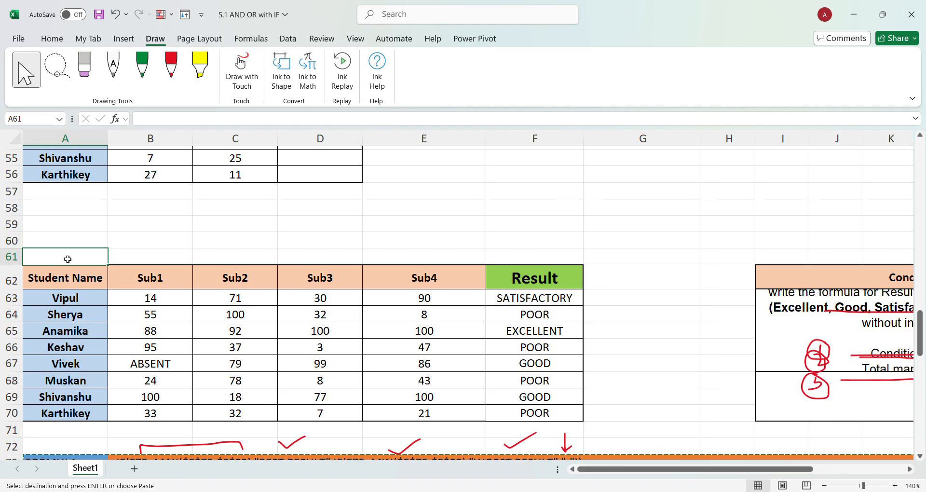
{"action": "key", "text": "ctrl+v"}
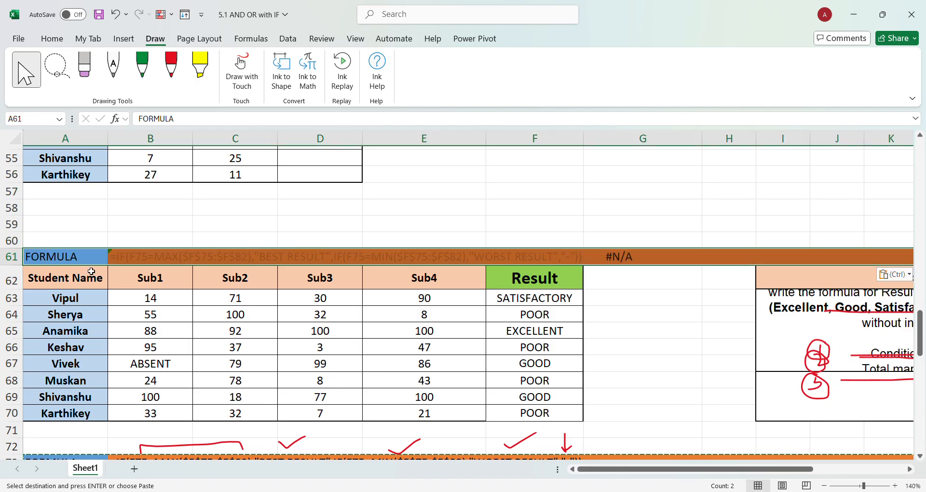
Change the FORMULATEXT reference in B61 to F63, the first cell of the Result column.
{"action": "left_click", "coordinate": [159, 264]}
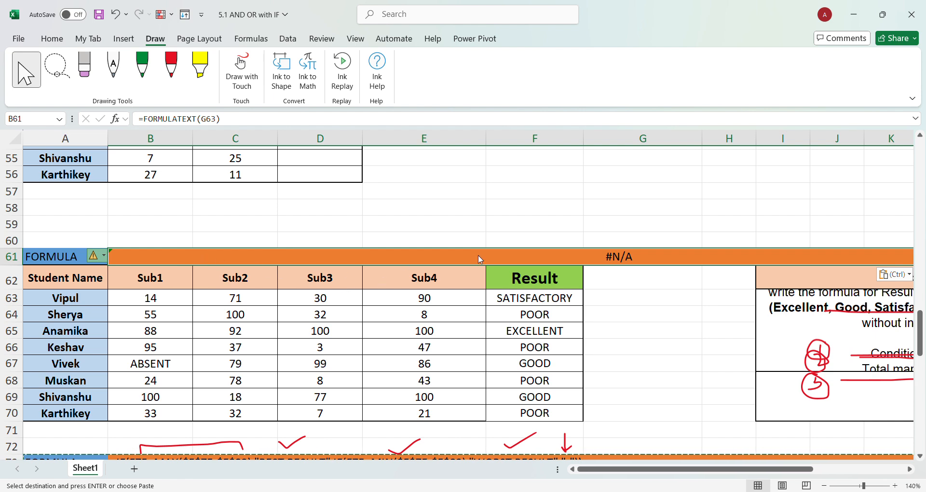
{"action": "double_click", "coordinate": [148, 256]}
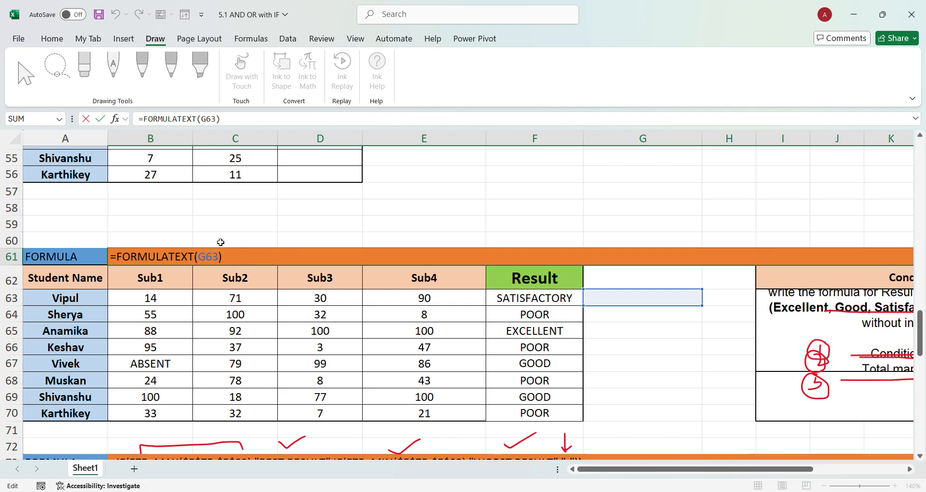
{"action": "left_click_drag", "start_coordinate": [221, 258], "coordinate": [199, 258]}
{"action": "key", "text": "BackSpace"}
{"action": "left_click", "coordinate": [526, 303]}
{"action": "key", "text": "Return"}
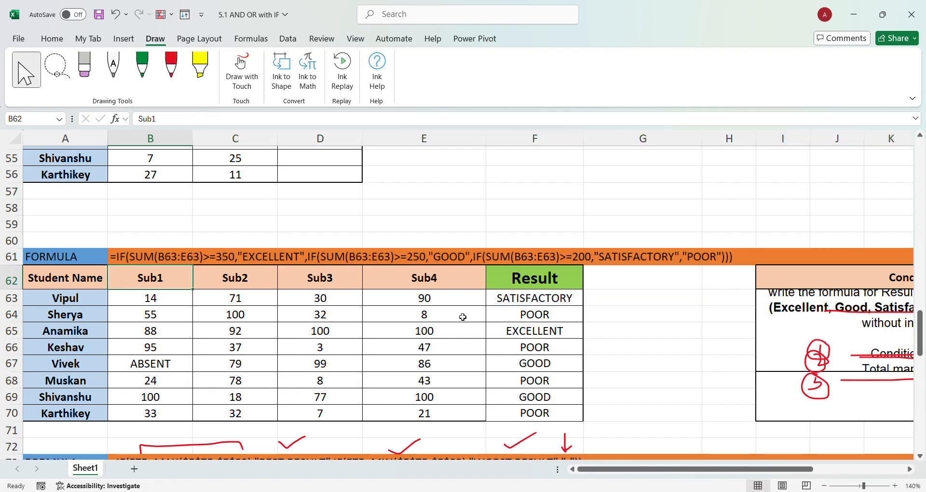
Bracket the three SUM conditions in row 61 in red, tick their thresholds and results including POOR, and return to the selection tool.
{"action": "left_click", "coordinate": [175, 70]}
{"action": "mouse_move", "coordinate": [137, 240]}
{"action": "left_mouse_down"}
{"action": "mouse_move", "coordinate": [195, 245]}
{"action": "mouse_move", "coordinate": [239, 229]}
{"action": "mouse_move", "coordinate": [281, 236]}
{"action": "left_mouse_up"}
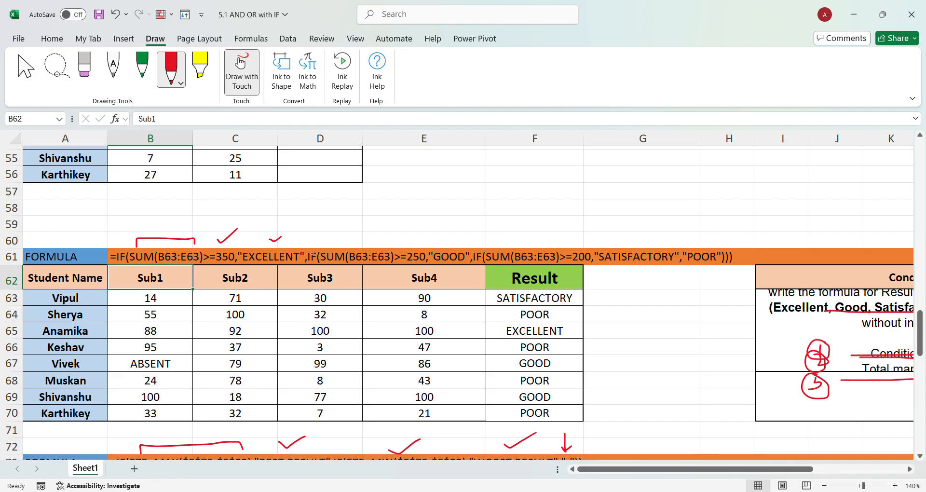
{"action": "left_click_drag", "start_coordinate": [314, 249], "coordinate": [462, 239]}
{"action": "mouse_move", "coordinate": [490, 249]}
{"action": "left_mouse_down"}
{"action": "mouse_move", "coordinate": [490, 238]}
{"action": "mouse_move", "coordinate": [585, 238]}
{"action": "mouse_move", "coordinate": [586, 247]}
{"action": "mouse_move", "coordinate": [656, 224]}
{"action": "mouse_move", "coordinate": [727, 229]}
{"action": "left_mouse_up"}
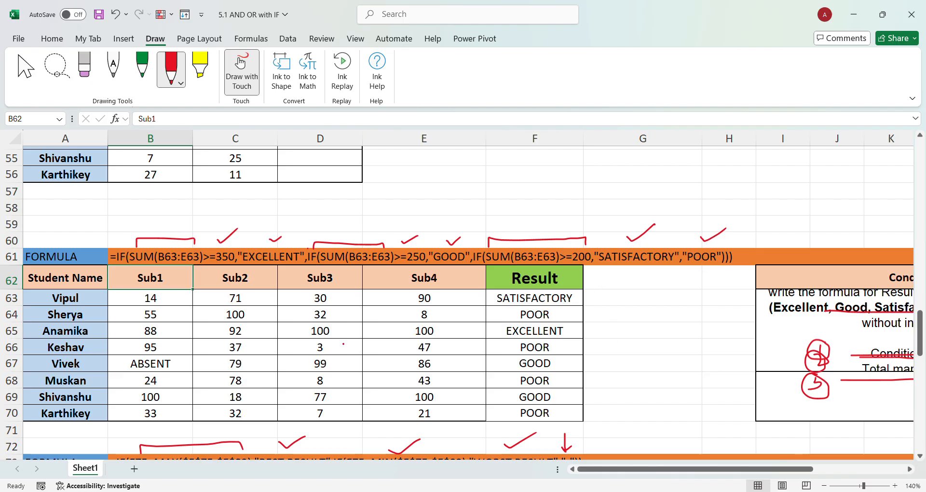
{"action": "left_click", "coordinate": [26, 68]}
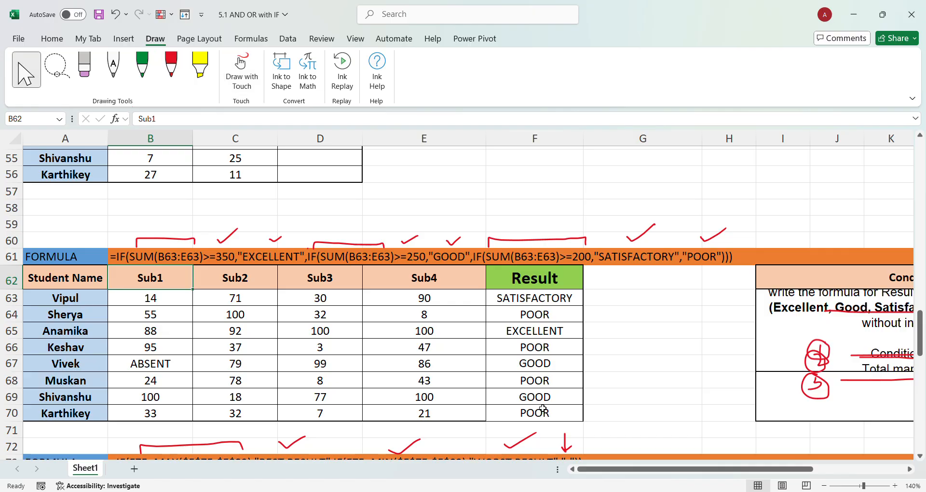
{"action": "scroll", "coordinate": [543, 409], "scroll_direction": "down", "scroll_amount": 13}
{"action": "scroll", "coordinate": [556, 393], "scroll_direction": "up", "scroll_amount": 15}
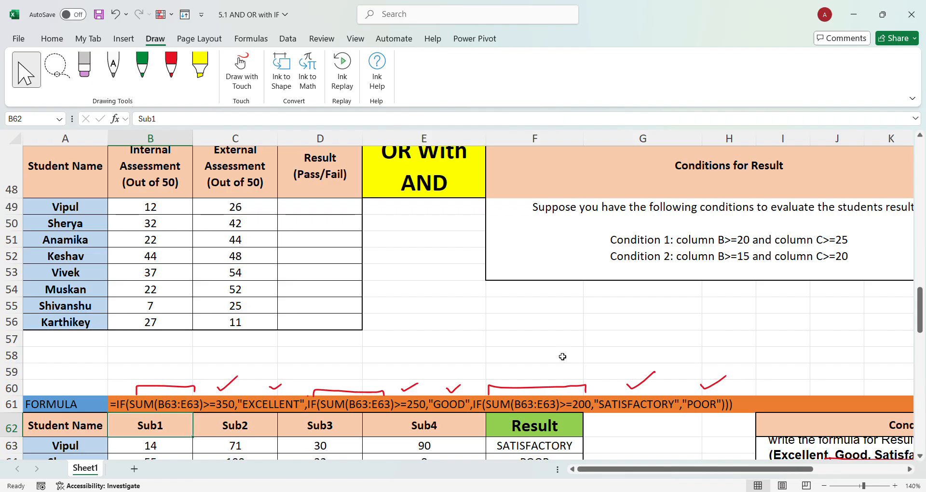
{"action": "scroll", "coordinate": [560, 367], "scroll_direction": "down", "scroll_amount": 4}
{"action": "scroll", "coordinate": [558, 381], "scroll_direction": "down", "scroll_amount": 1}
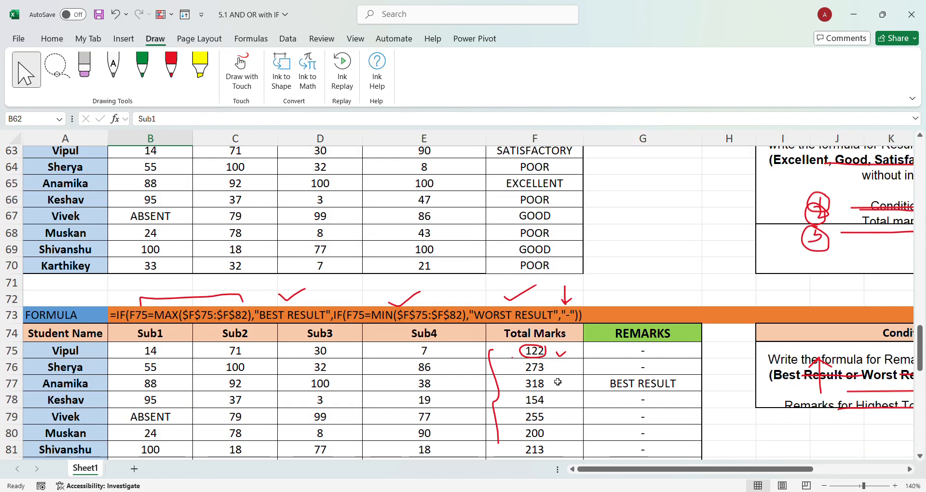